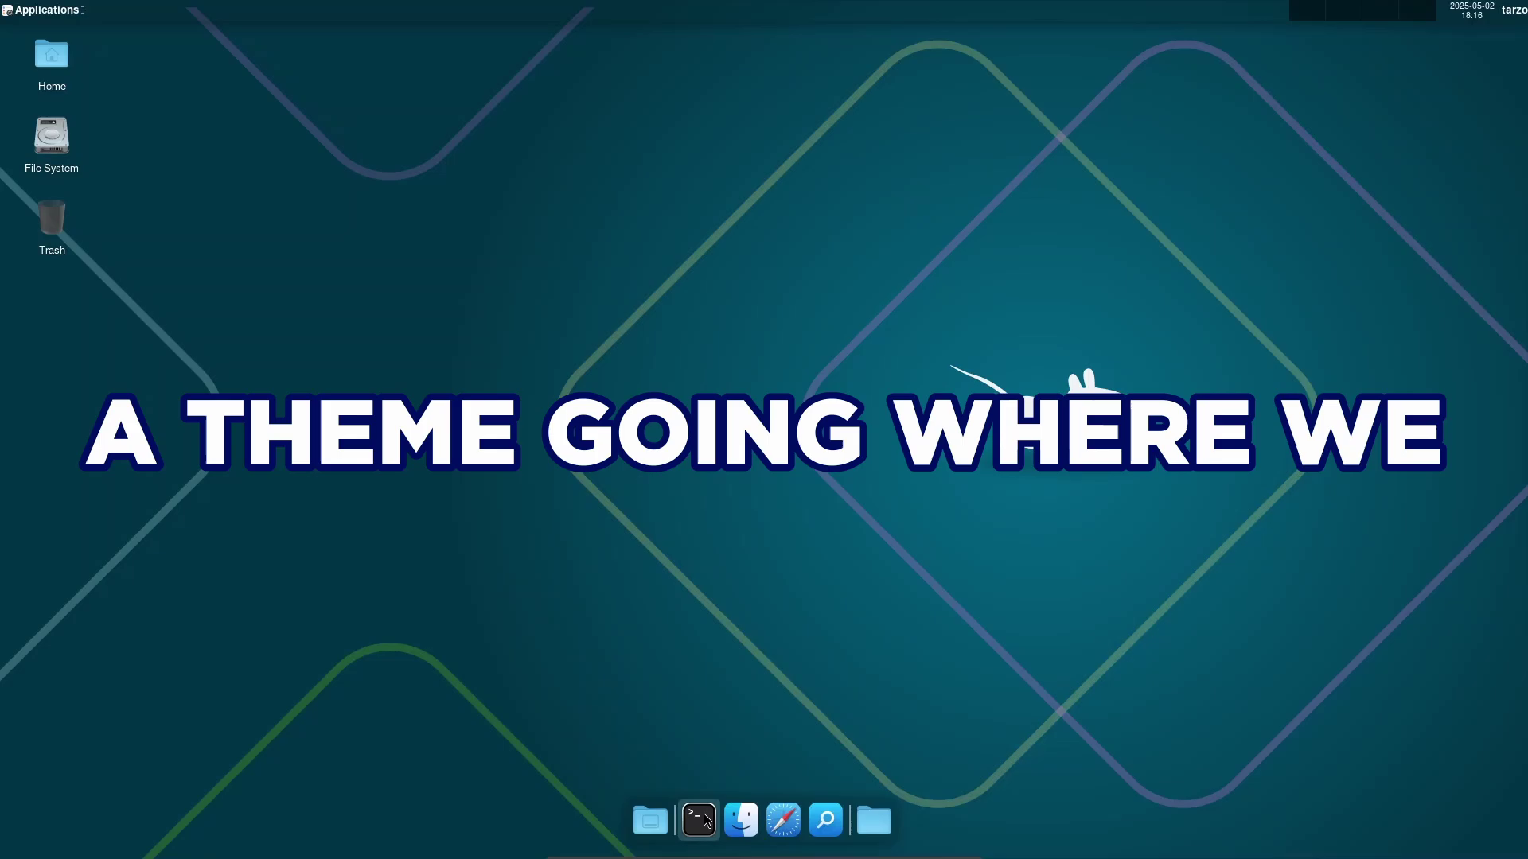
Browse the home folder in the file manager, view its help options, then close it.
{"action": "left_click", "coordinate": [740, 818]}
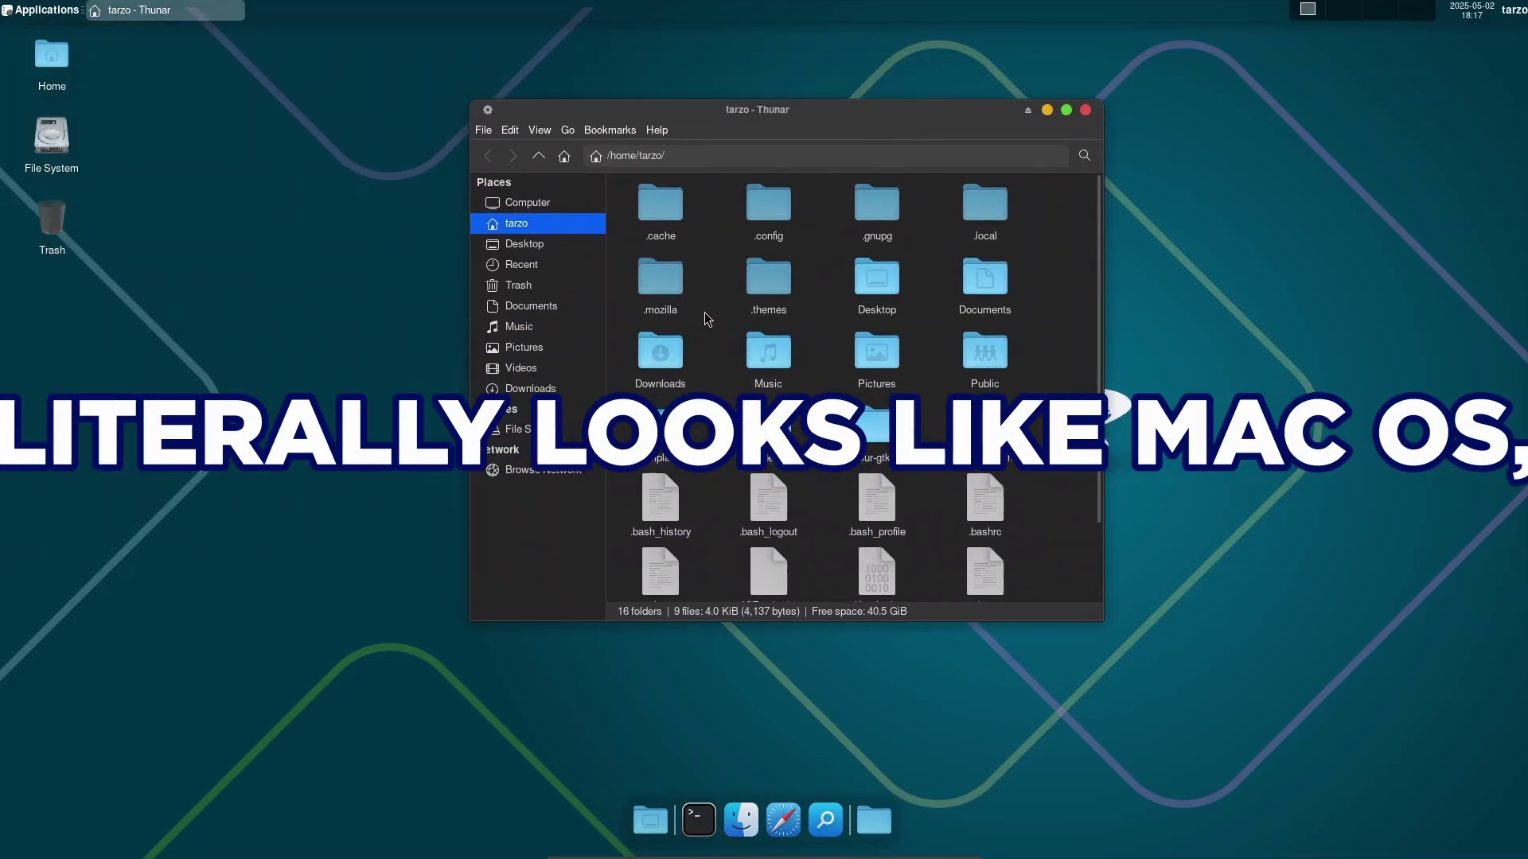
{"action": "left_click", "coordinate": [984, 355]}
{"action": "key", "text": "alt+h"}
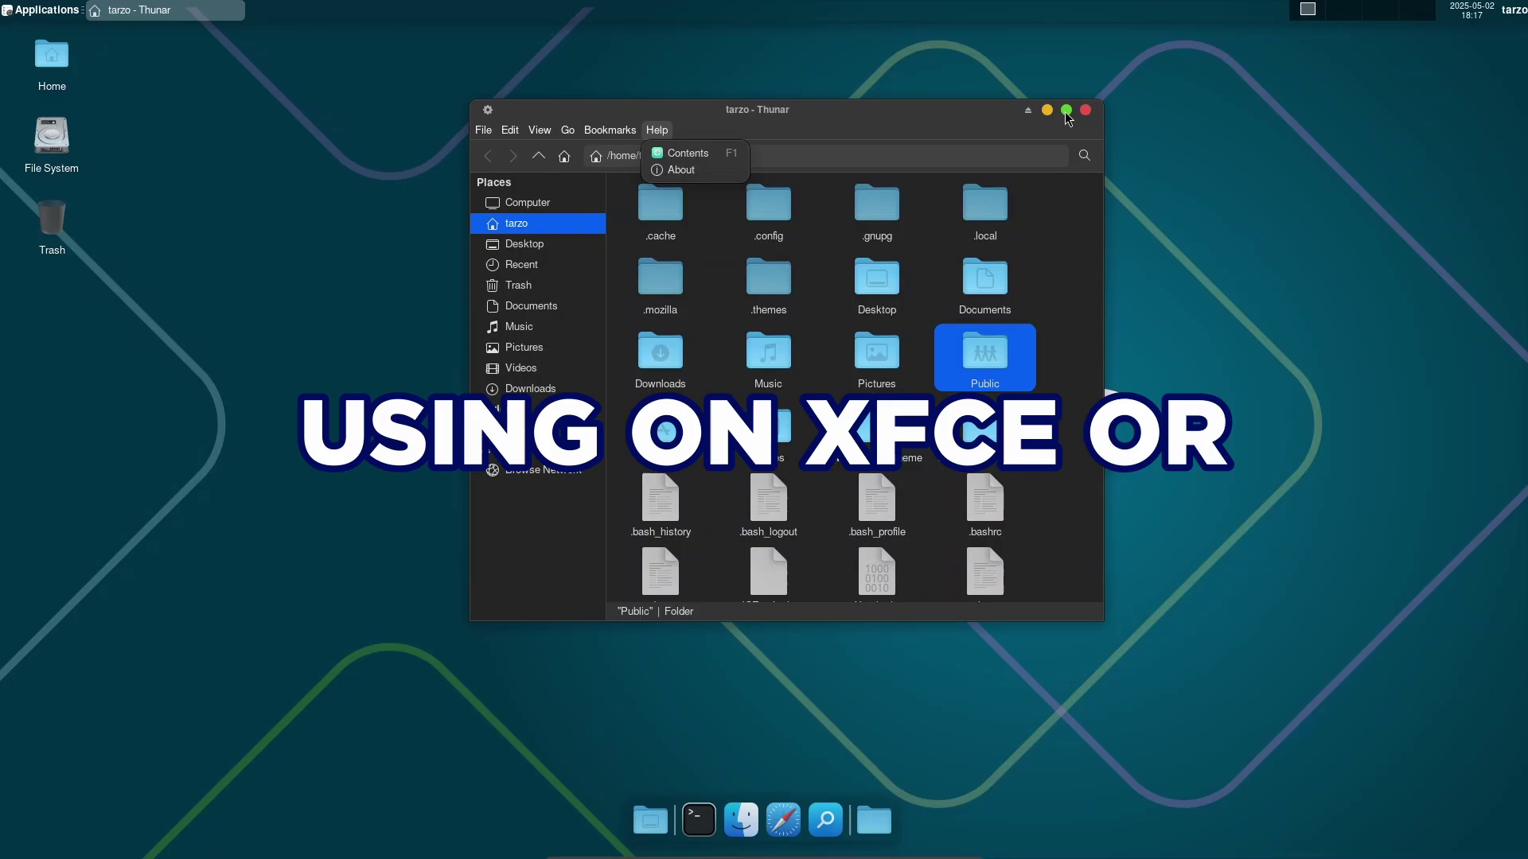
{"action": "left_click", "coordinate": [1079, 118]}
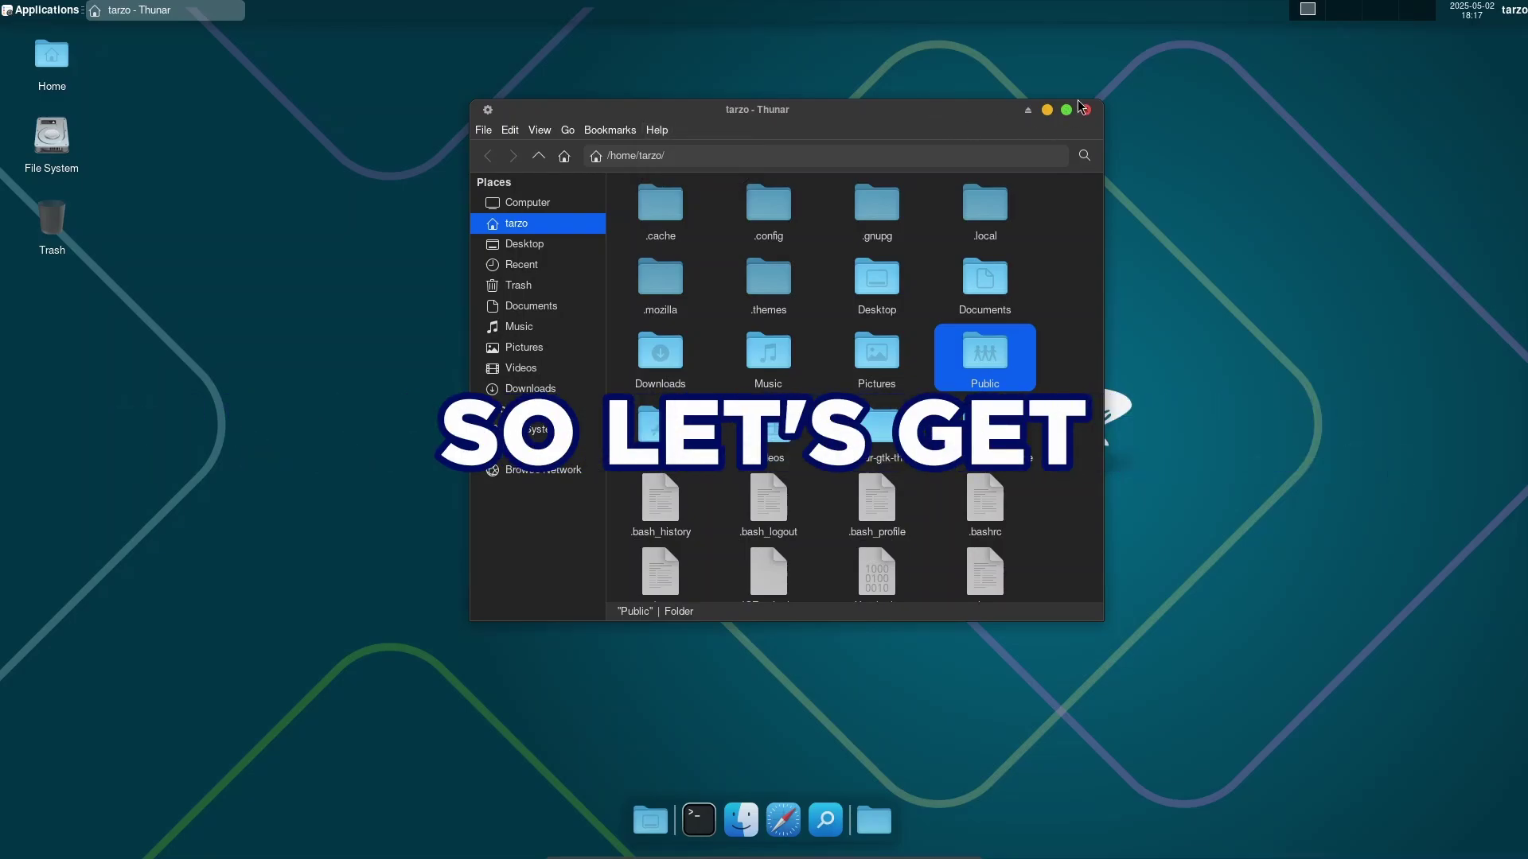
{"action": "left_click", "coordinate": [1087, 112]}
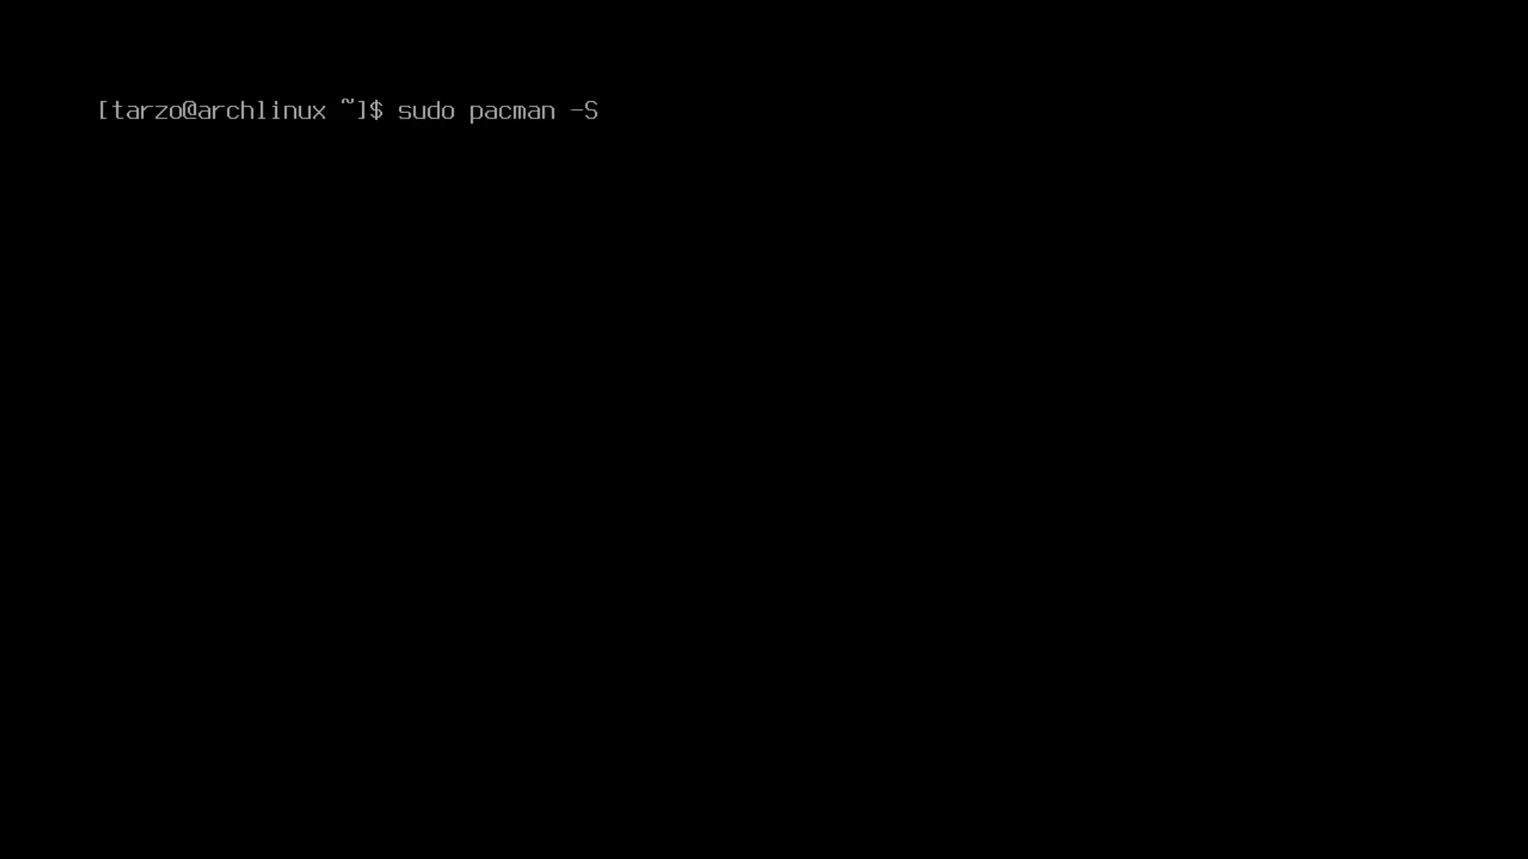
Enter sudo pacman -Syu with xorg, xfce4, xfce4-goodies, lightdm and lightdm-gtk-greeter packages.
{"action": "type", "text": "yu"}
{"action": "type", "text": " xorg xfce4"}
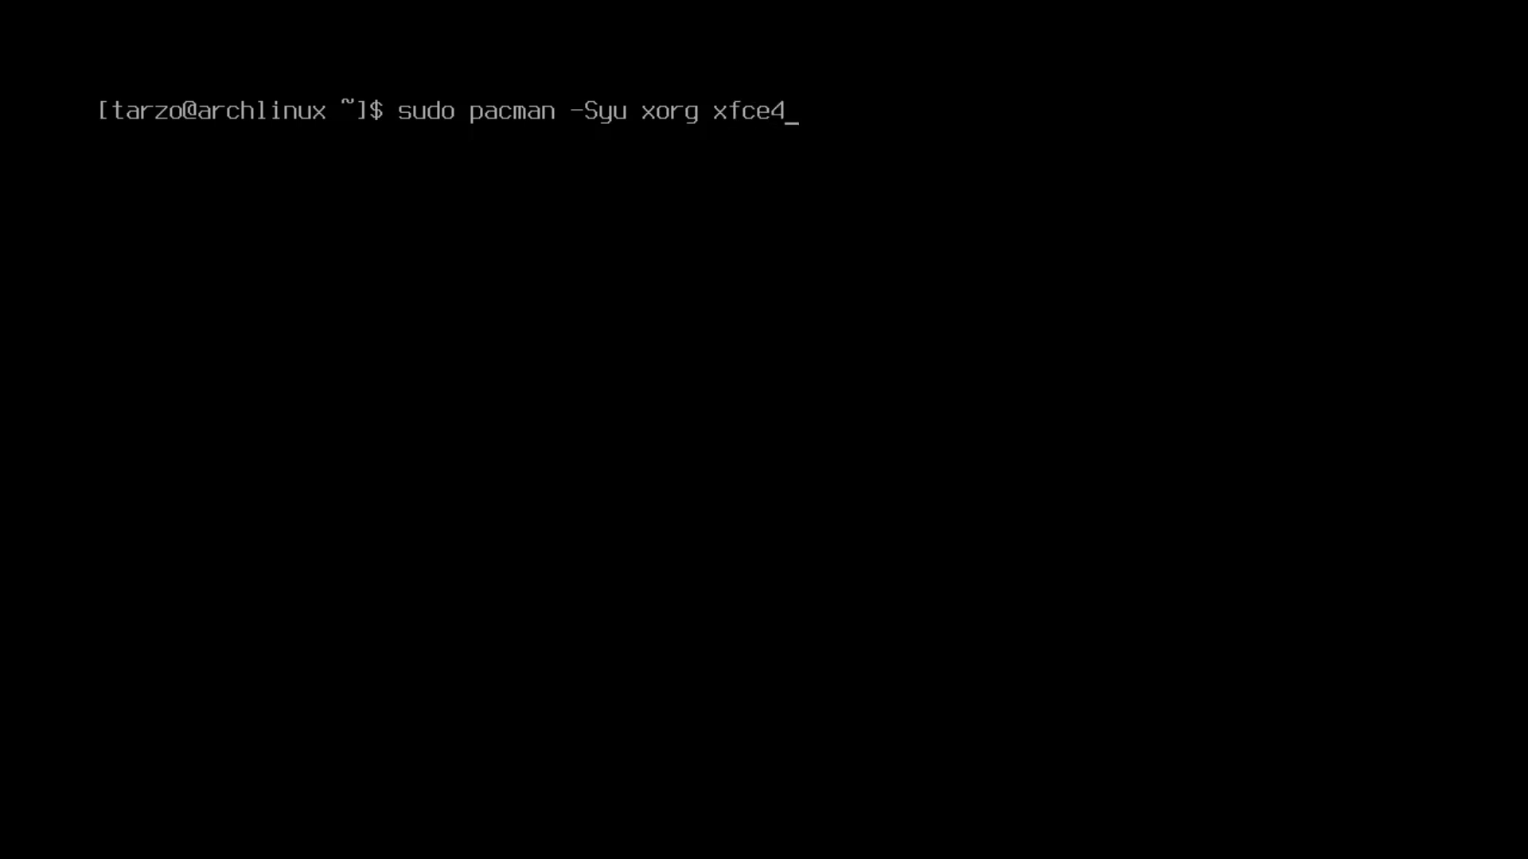
{"action": "type", "text": " xfce4"}
{"action": "type", "text": "-goodi"}
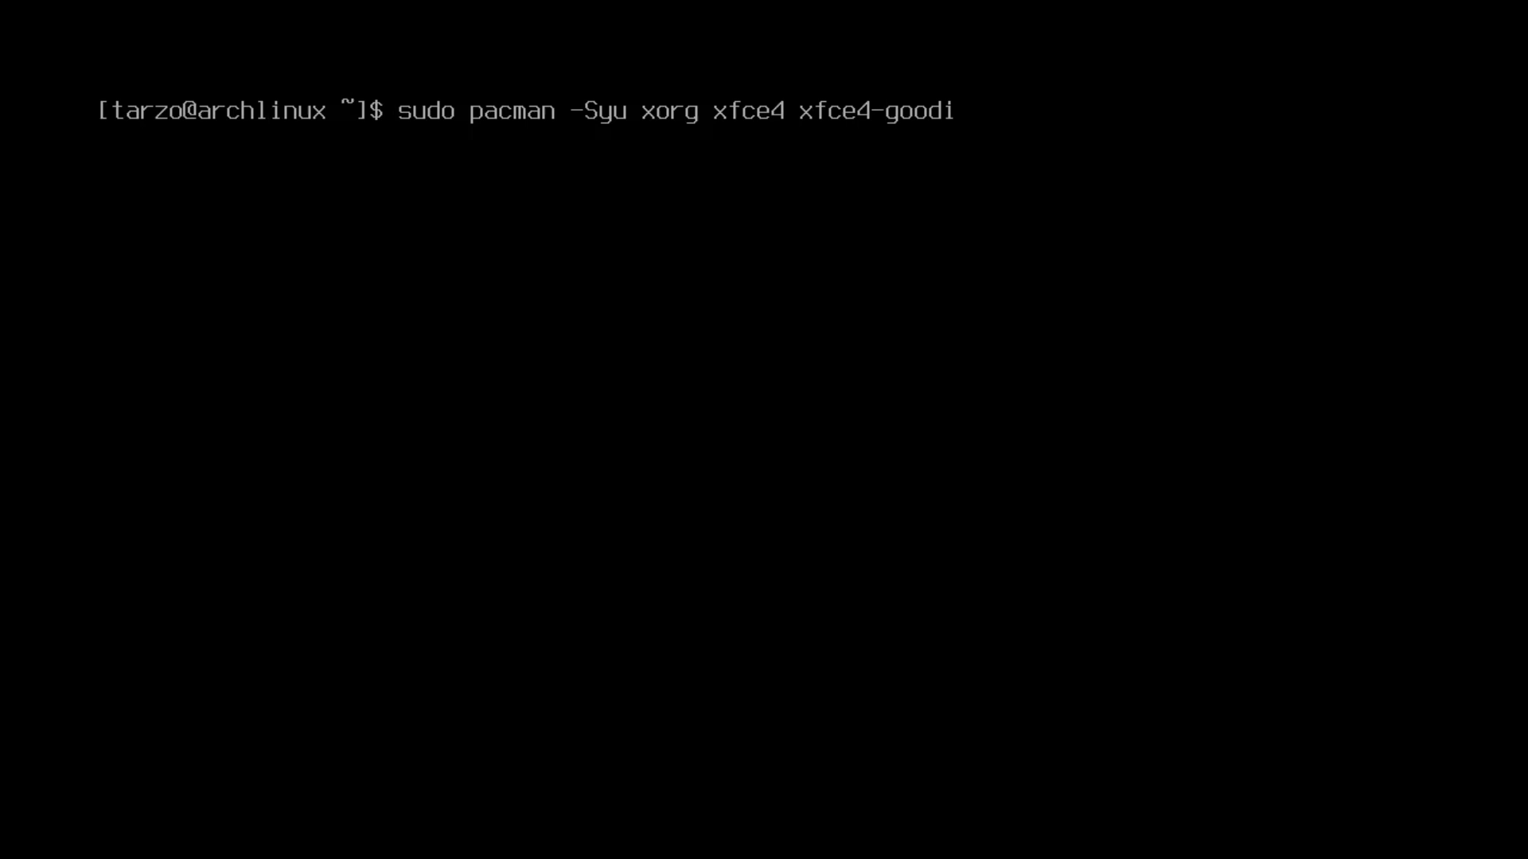
{"action": "type", "text": "es lightdm"}
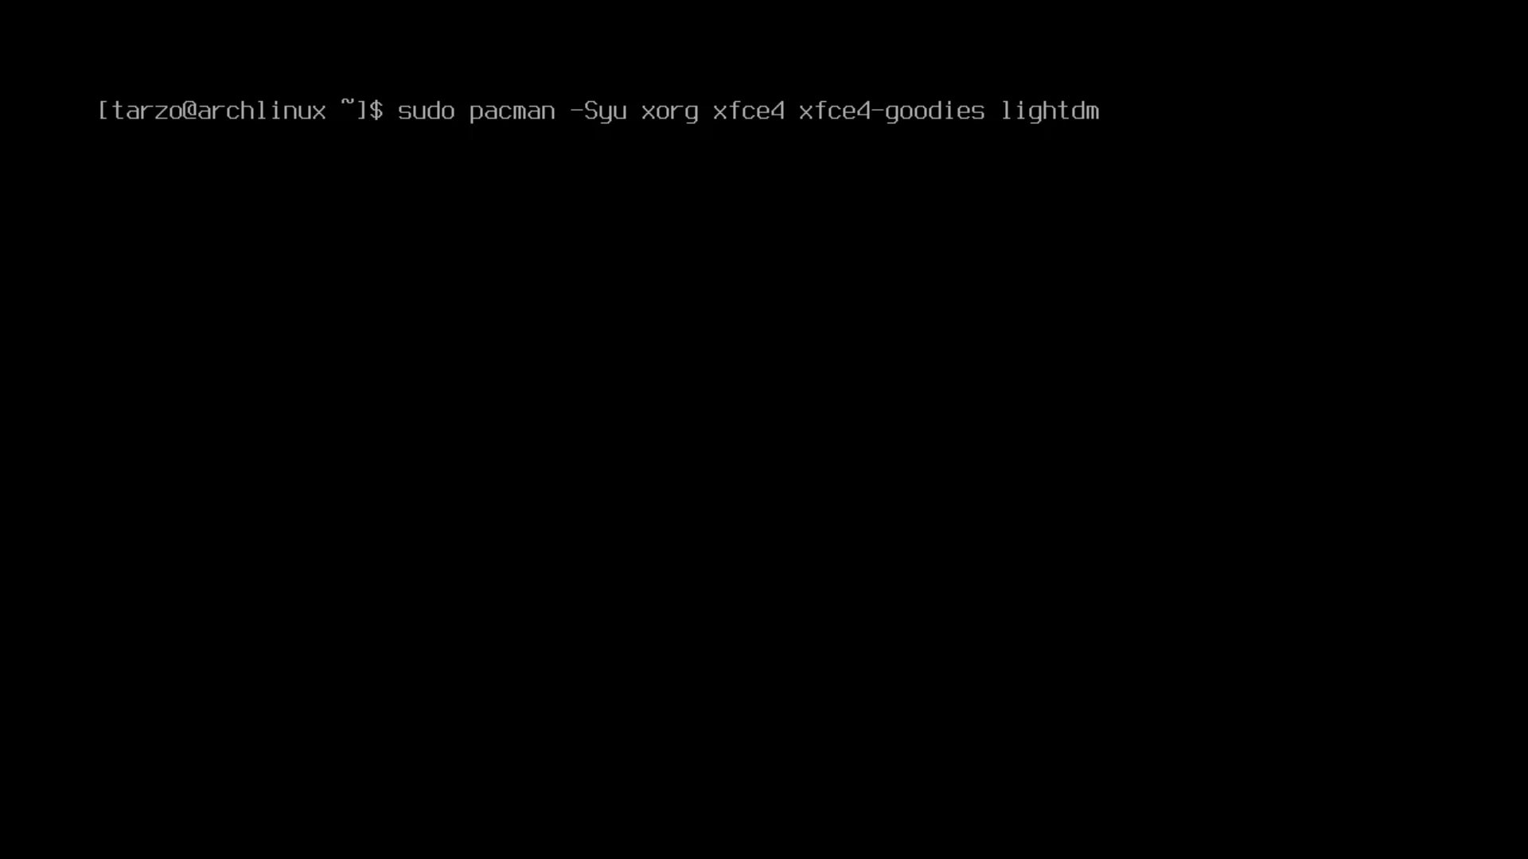
{"action": "type", "text": "light"}
{"action": "type", "text": "dm-gt"}
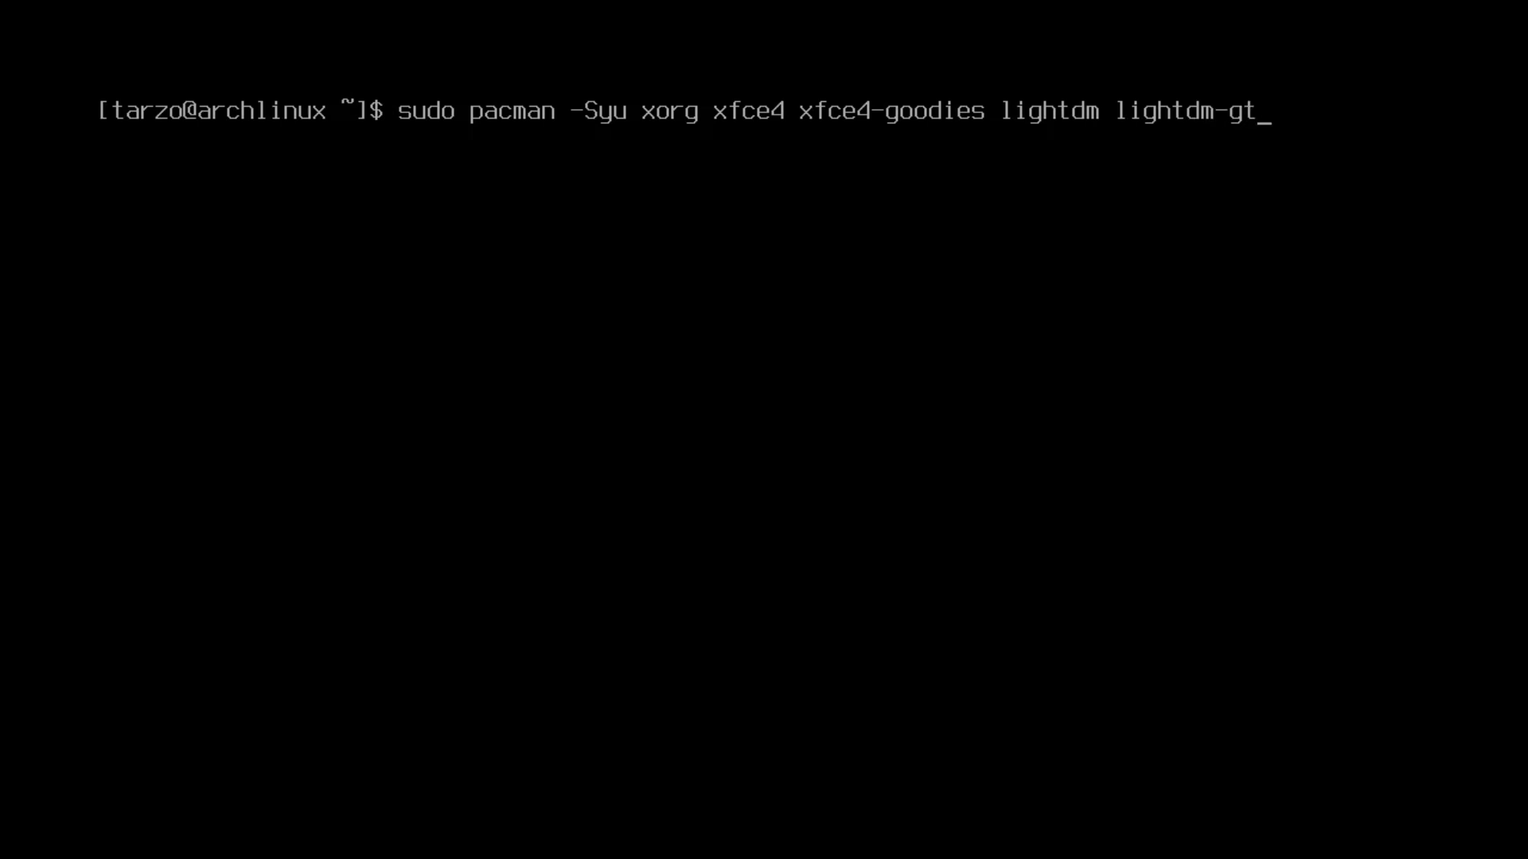
{"action": "type", "text": "k-greeted"}
{"action": "key", "text": "BackSpace"}
{"action": "type", "text": "r"}
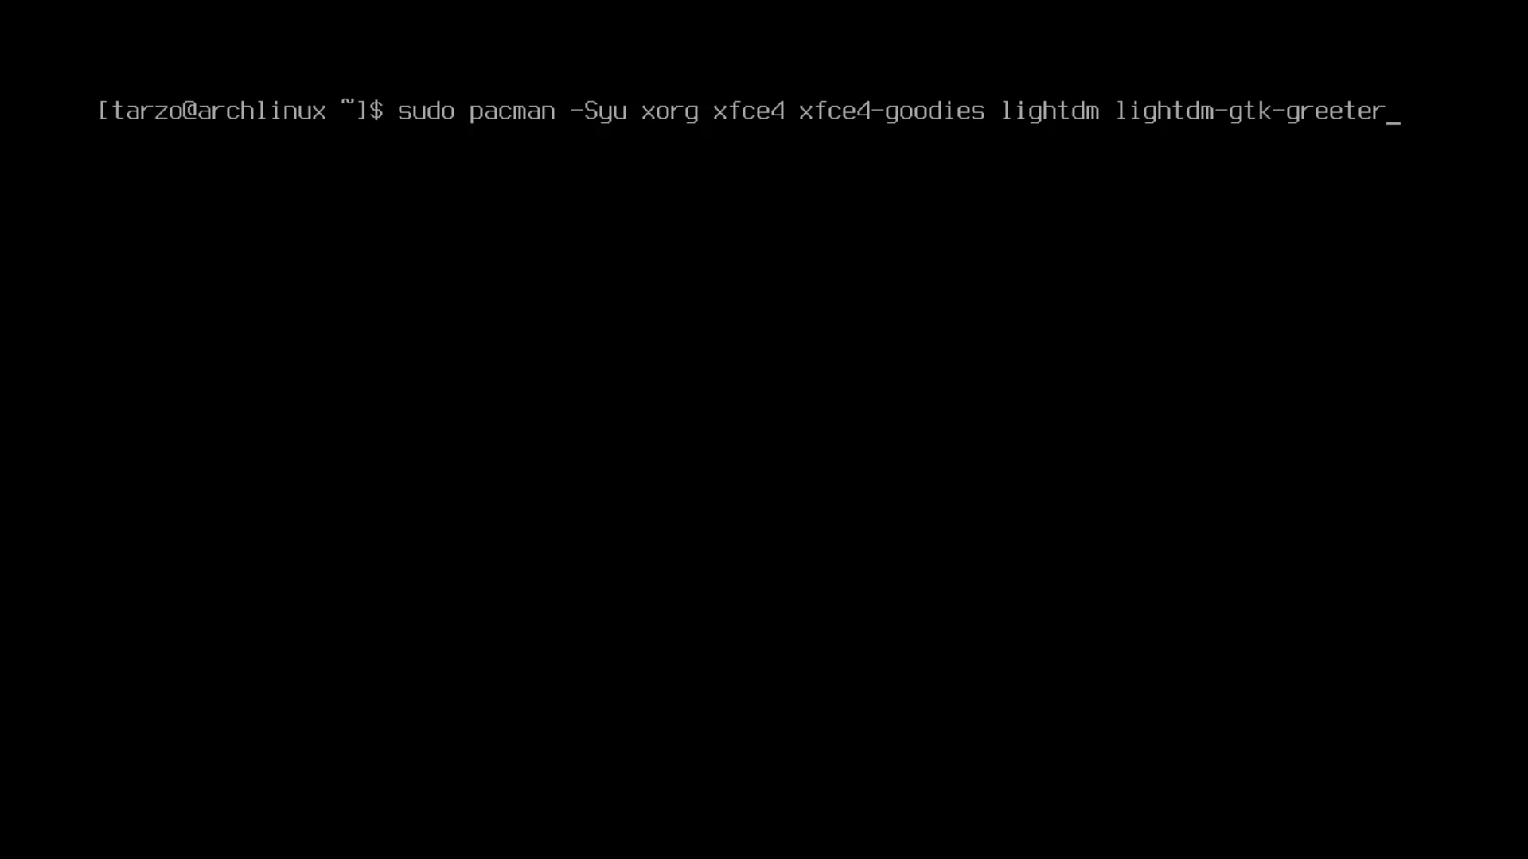
{"action": "type", "text": " lightdm-"}
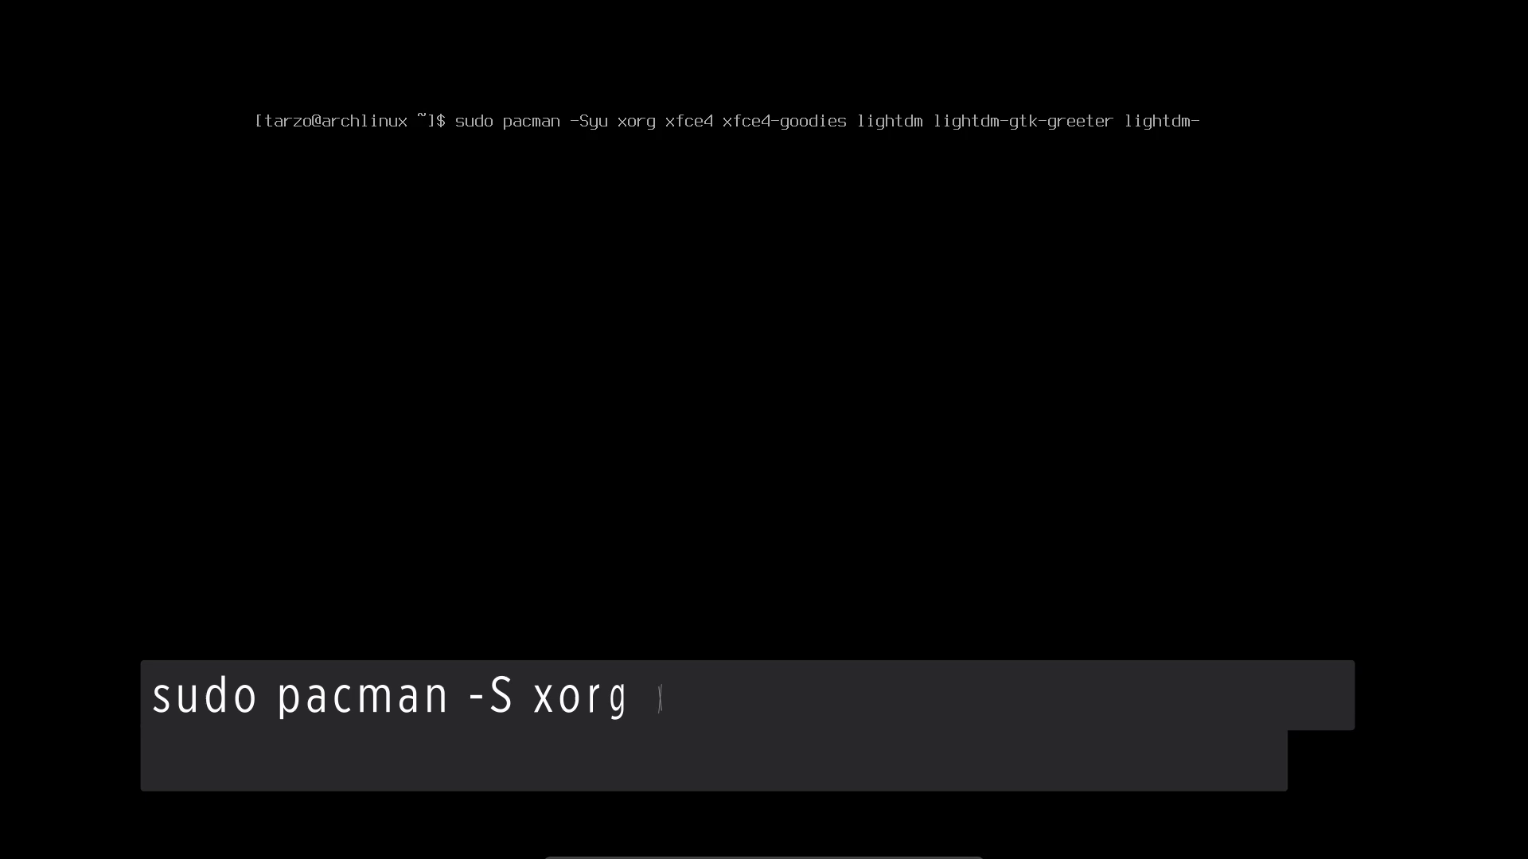
{"action": "type", "text": "gtk"}
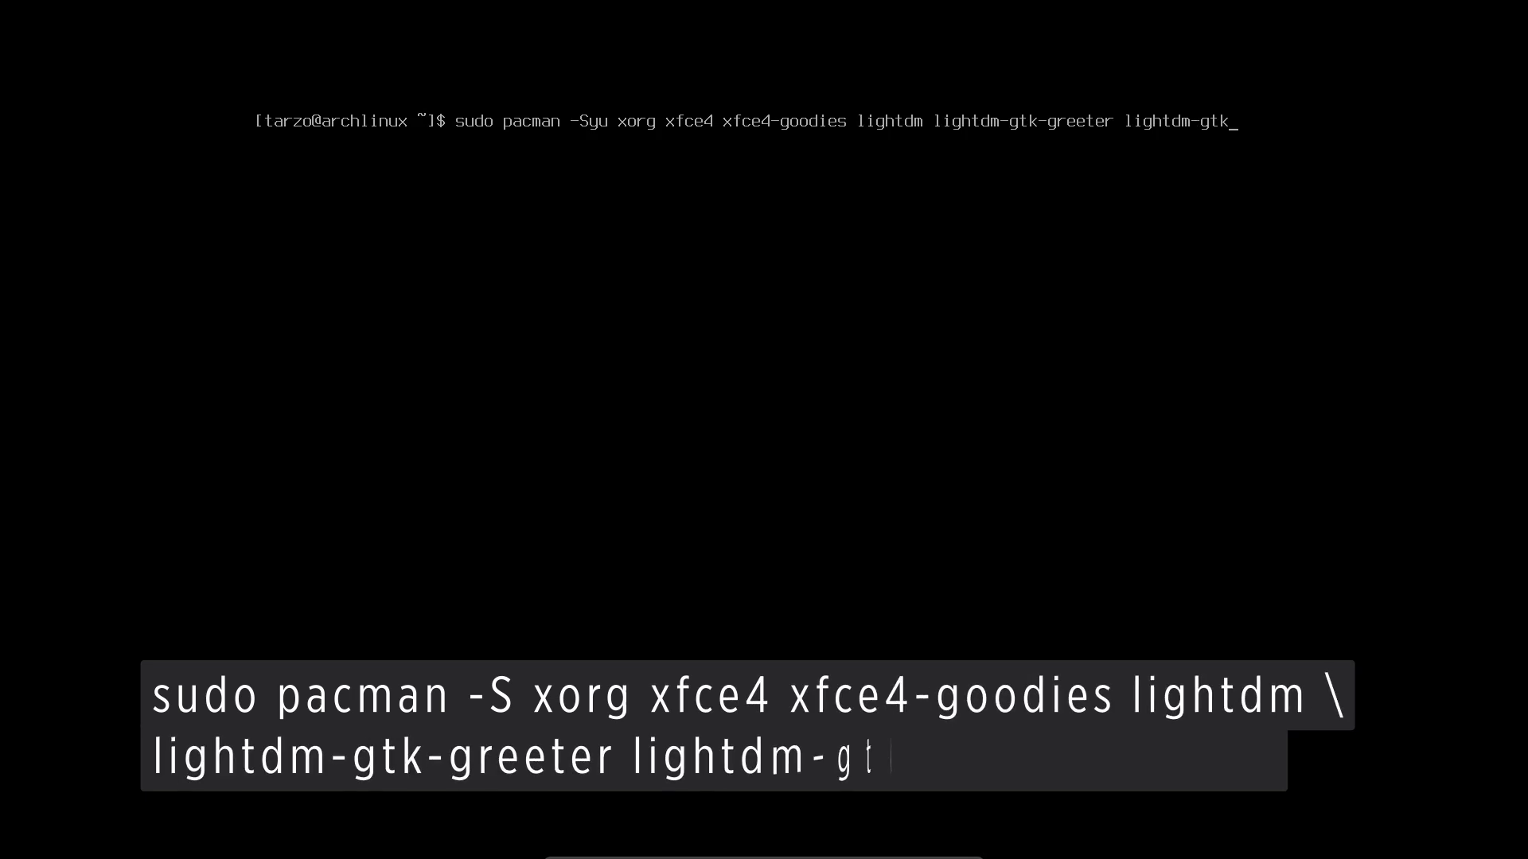
{"action": "type", "text": "-settings"}
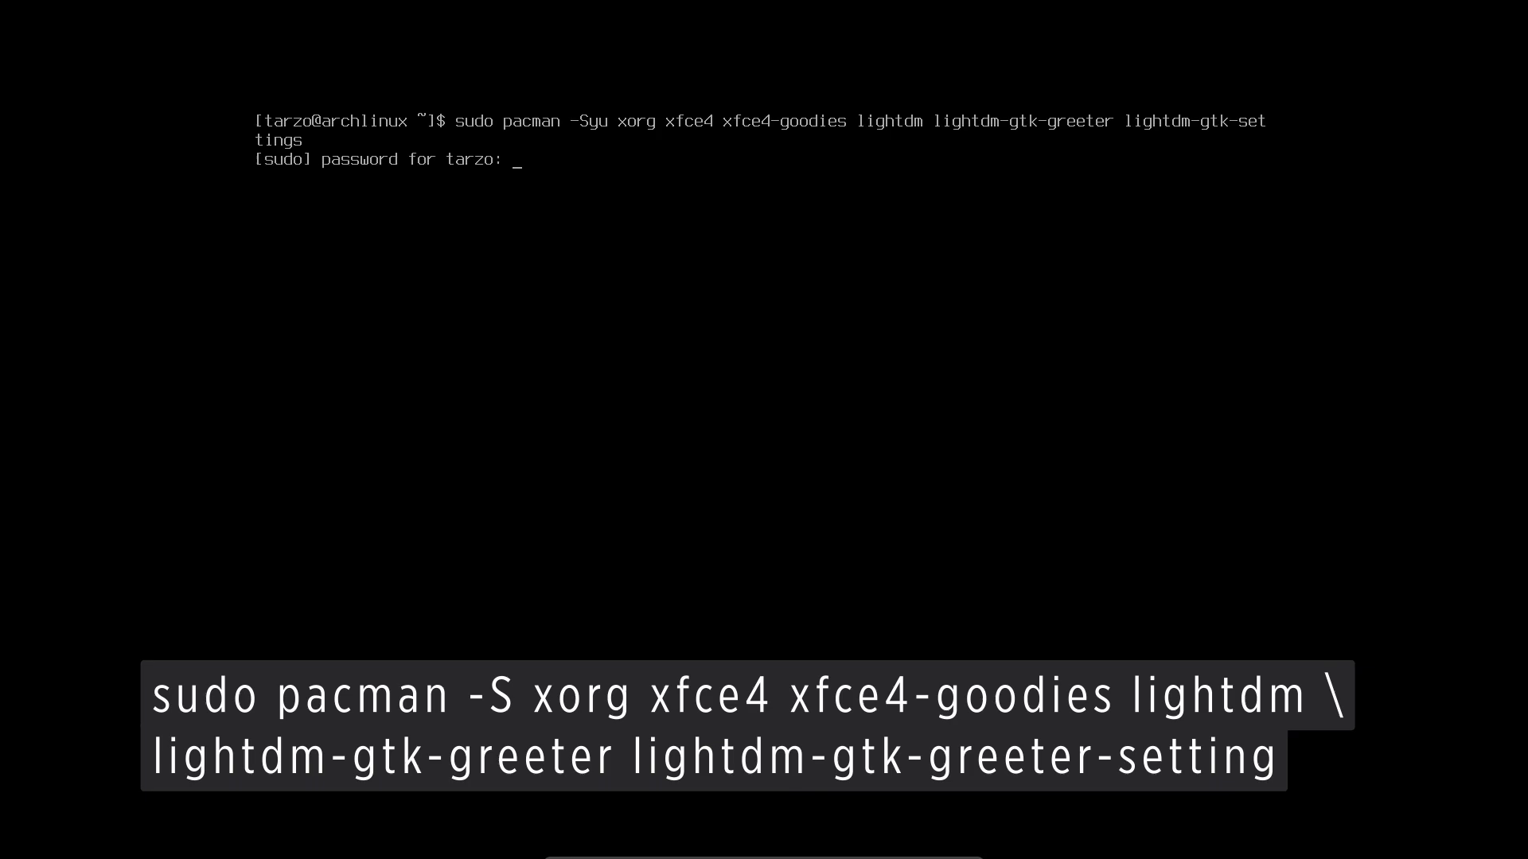
Submit the sudo password and accept all default members of the xorg and xfce4 groups.
{"action": "key", "text": "Return"}
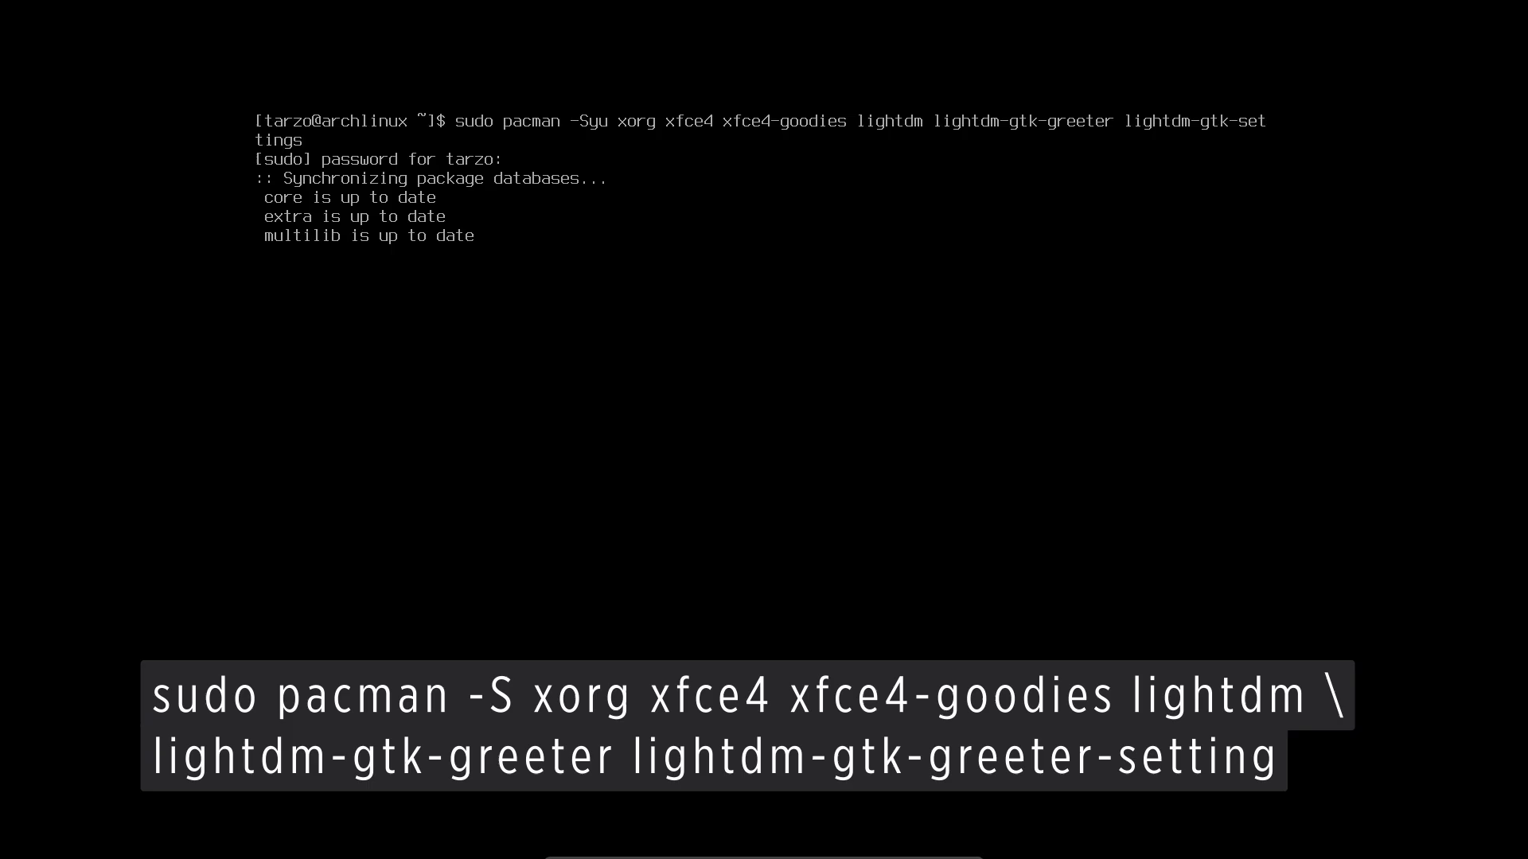
{"action": "key", "text": "Return"}
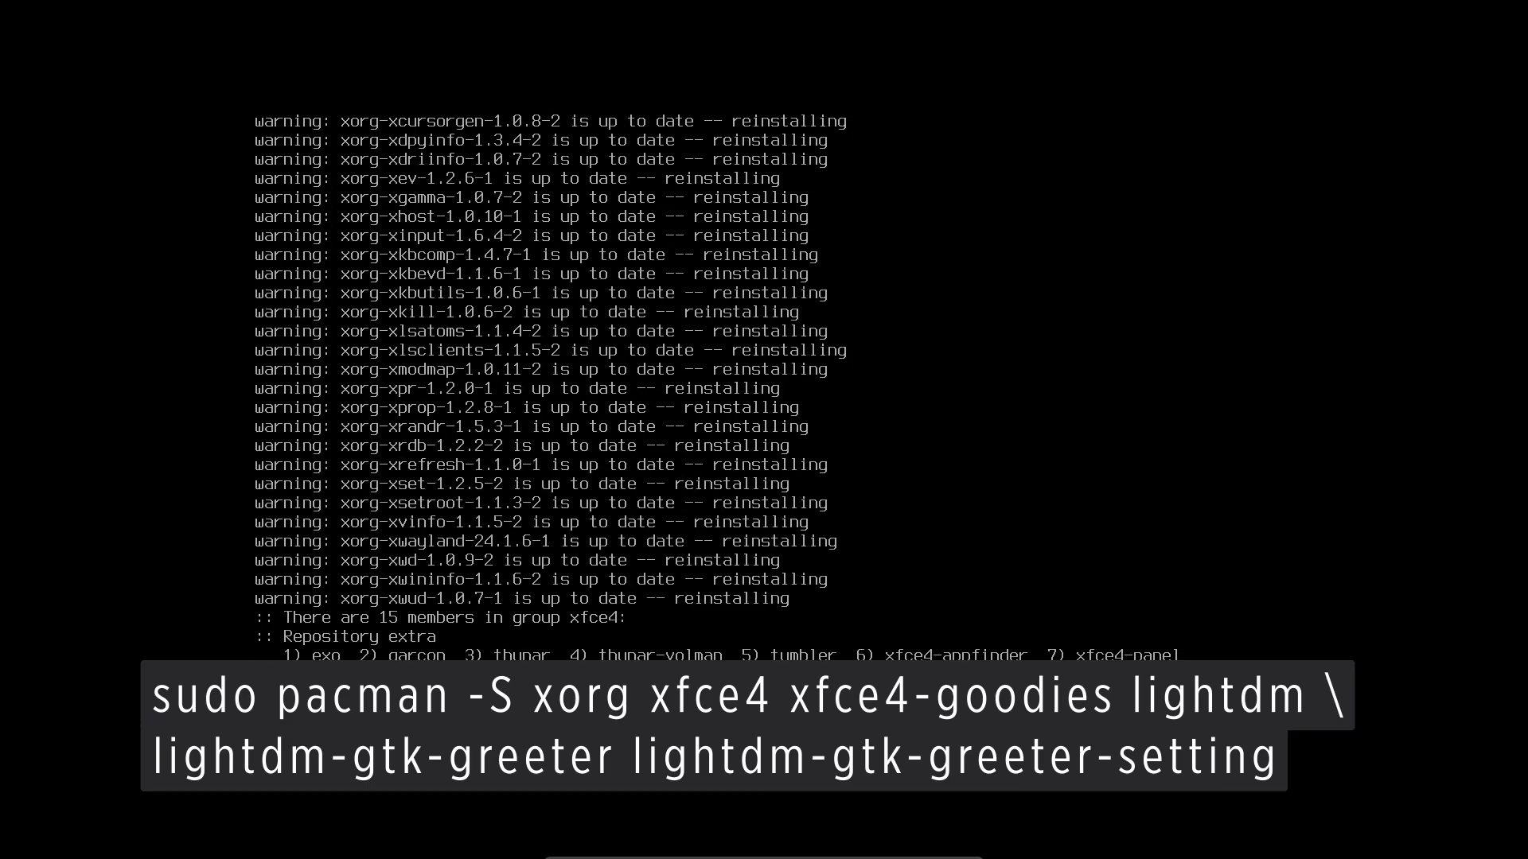
{"action": "key", "text": "Return"}
{"action": "key", "text": "Return"}
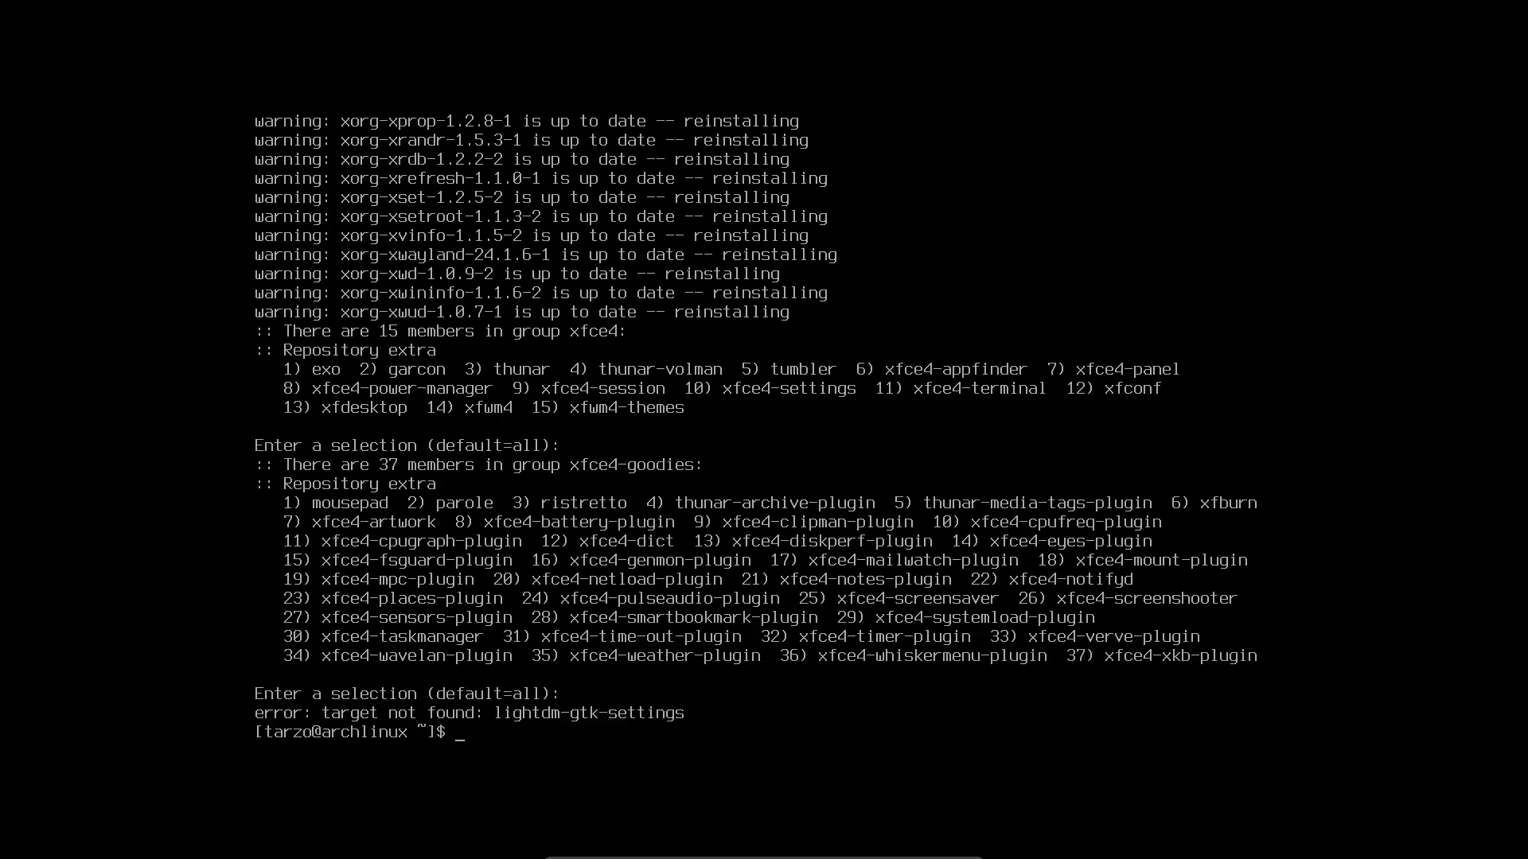
Rerun the install with the settings package corrected to lightdm-gtk-greeter-settings.
{"action": "key", "text": "Up"}
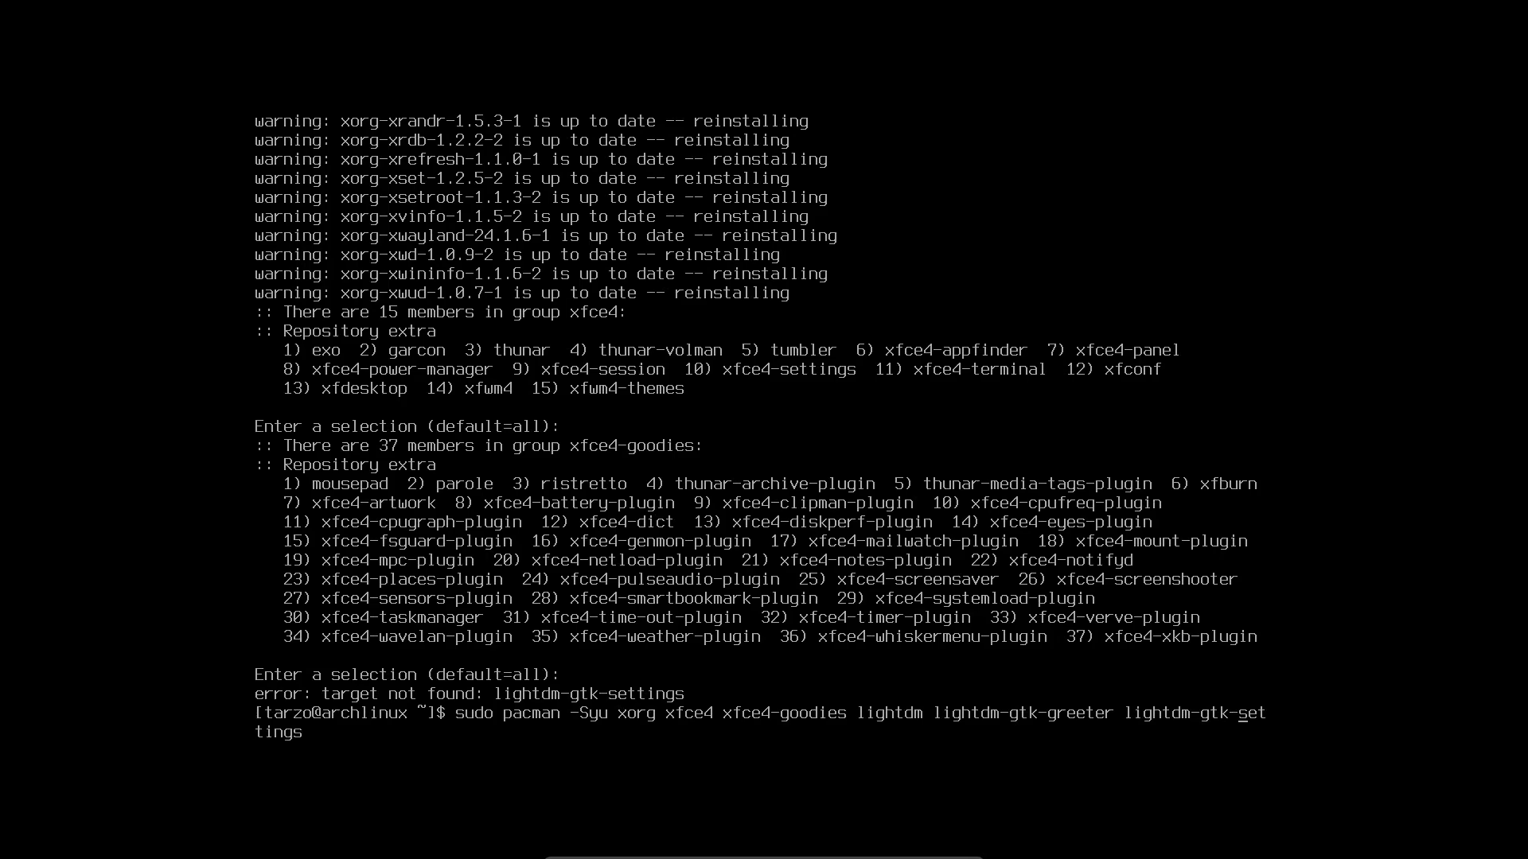
{"action": "type", "text": "greeter-"}
{"action": "key", "text": "Return"}
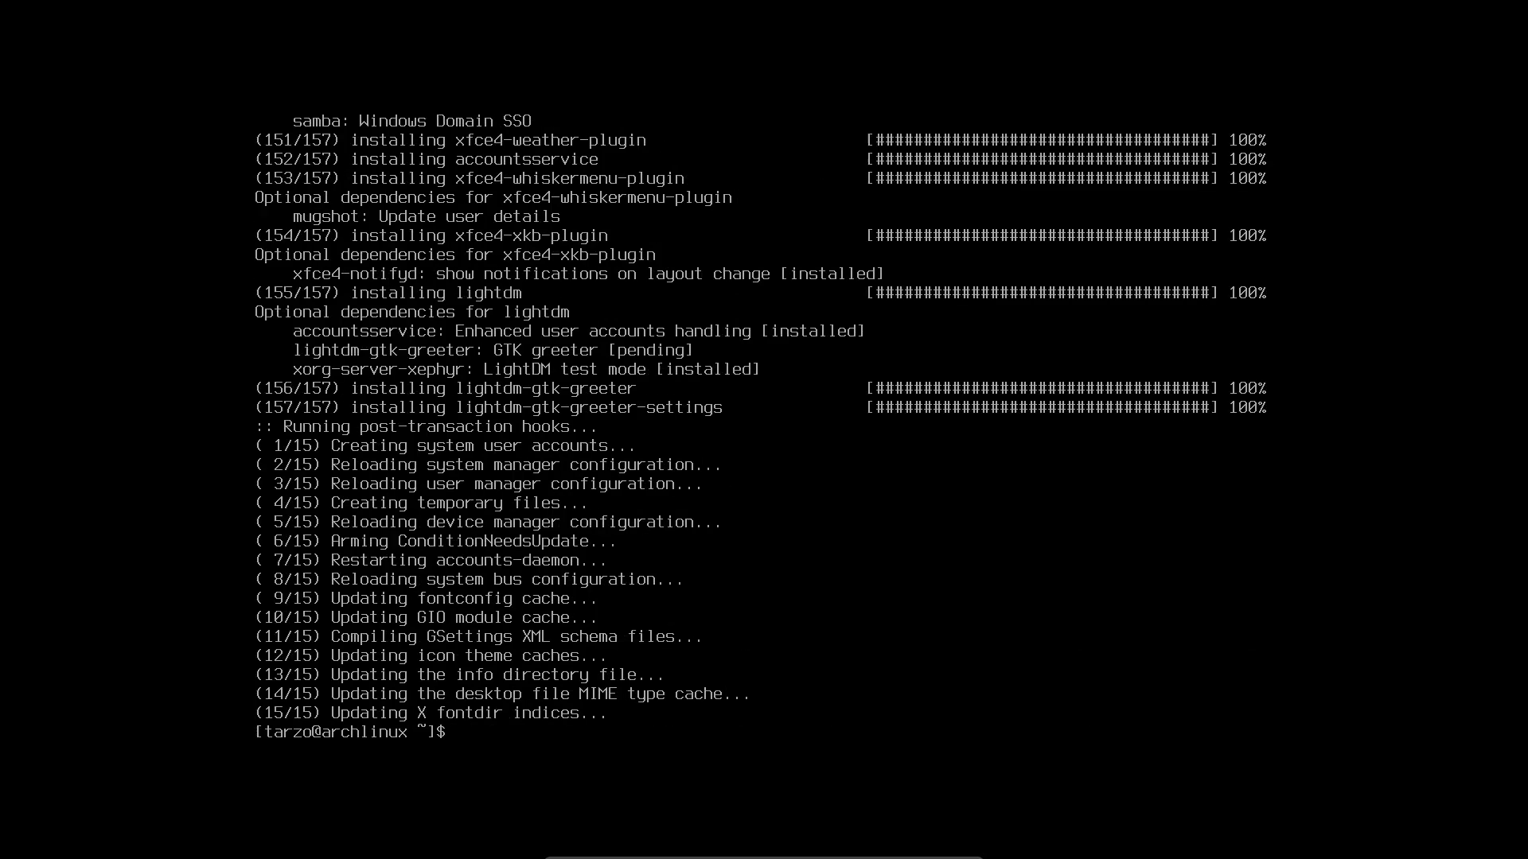
Type sudo systemctl enable --now lightdm to enable and start the LightDM login manager.
{"action": "type", "text": "sudo "}
{"action": "type", "text": "pacma"}
{"action": "key", "text": "BackSpace"}
{"action": "key", "text": "BackSpace"}
{"action": "key", "text": "BackSpace"}
{"action": "key", "text": "BackSpace"}
{"action": "key", "text": "BackSpace"}
{"action": "type", "text": "systemctl enable --now"}
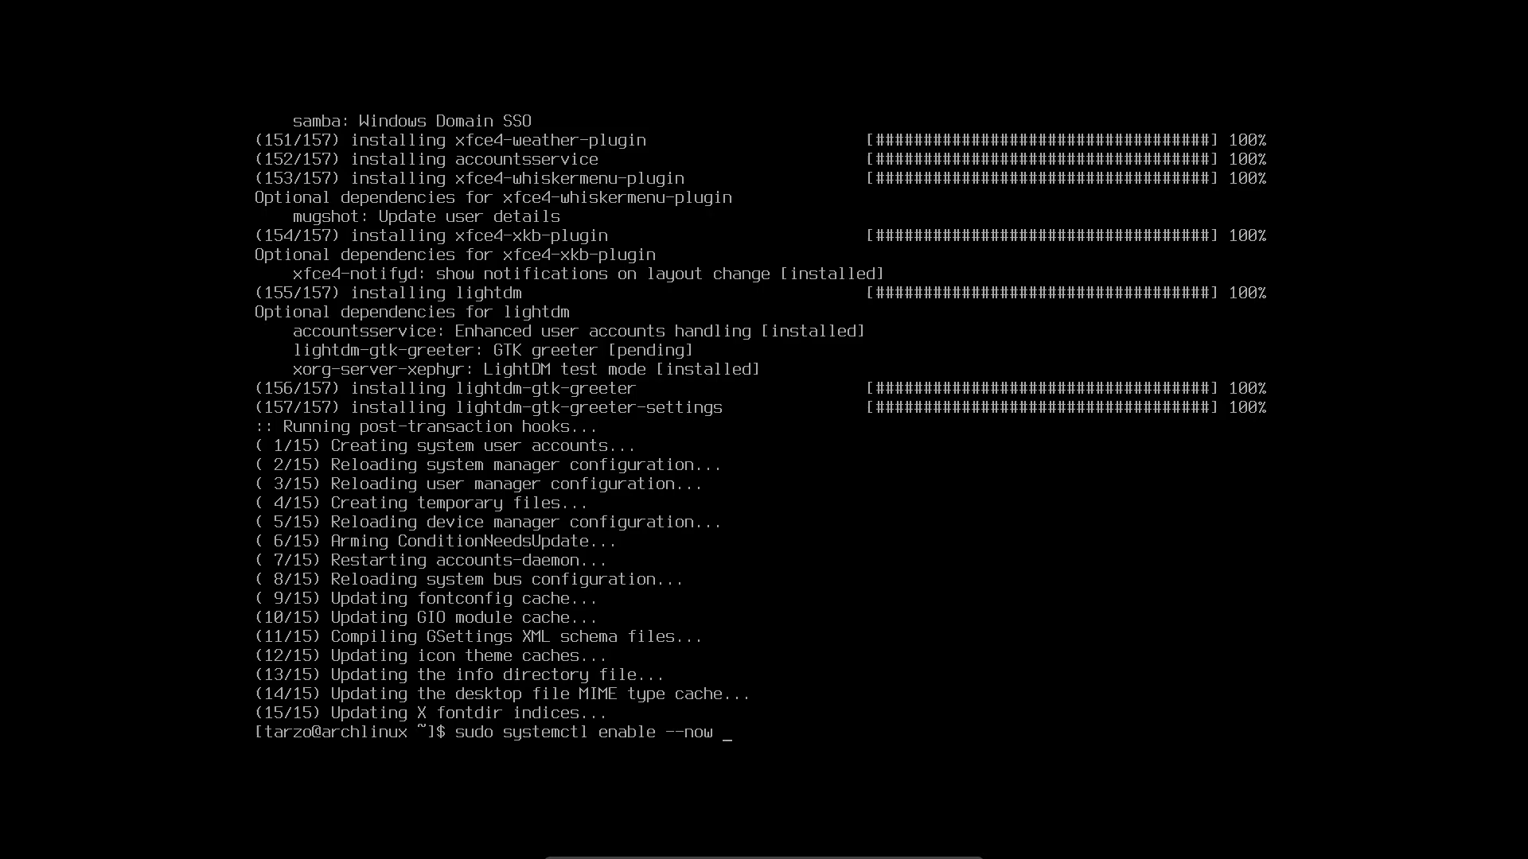
{"action": "type", "text": " lightdm"}
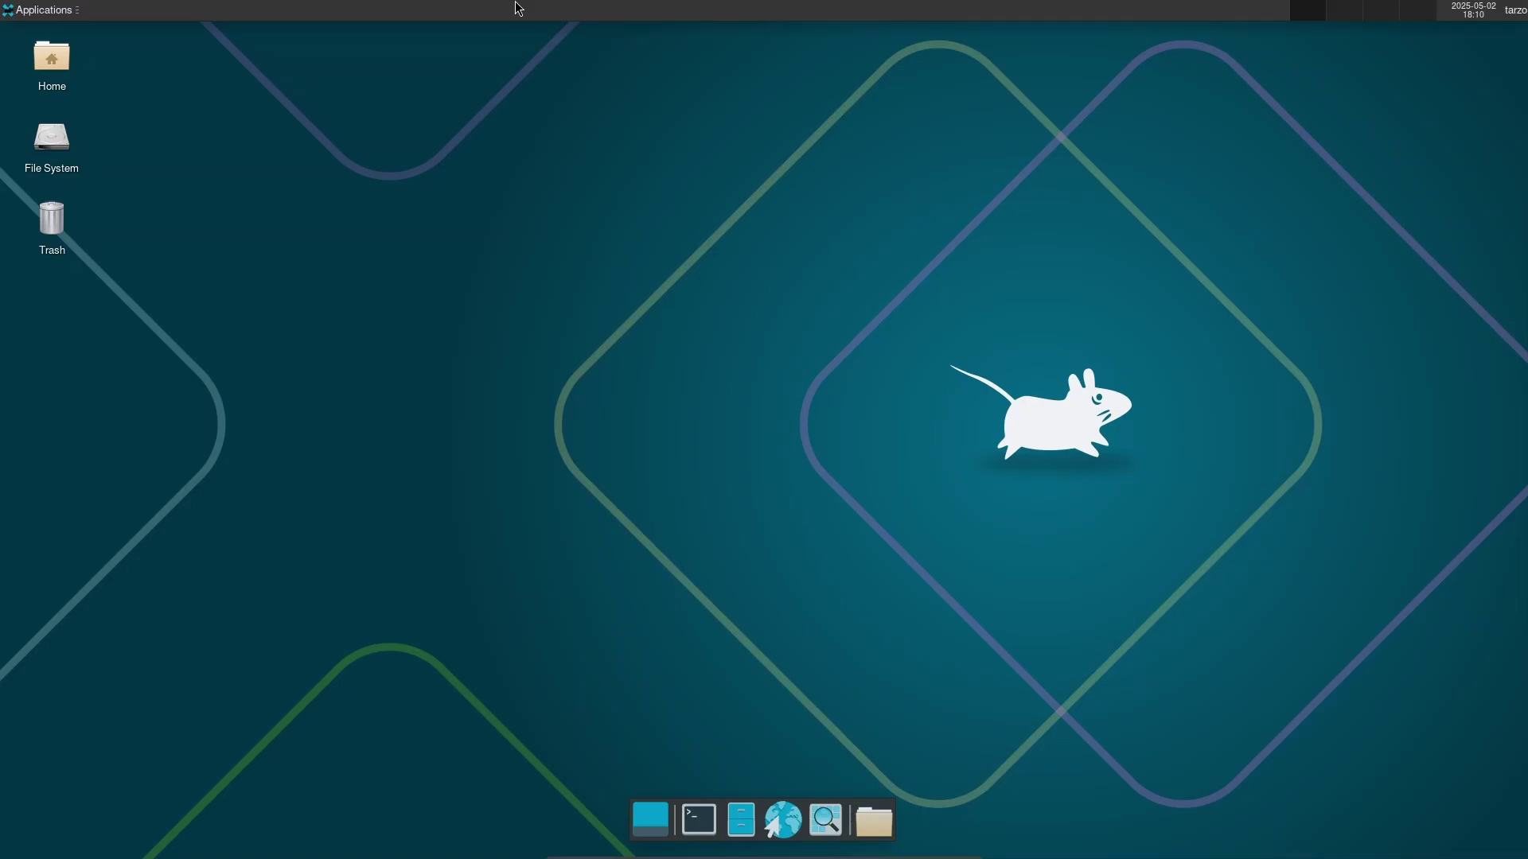
Open a file manager window on the home folder and nudge it slightly right.
{"action": "left_click", "coordinate": [11, 8]}
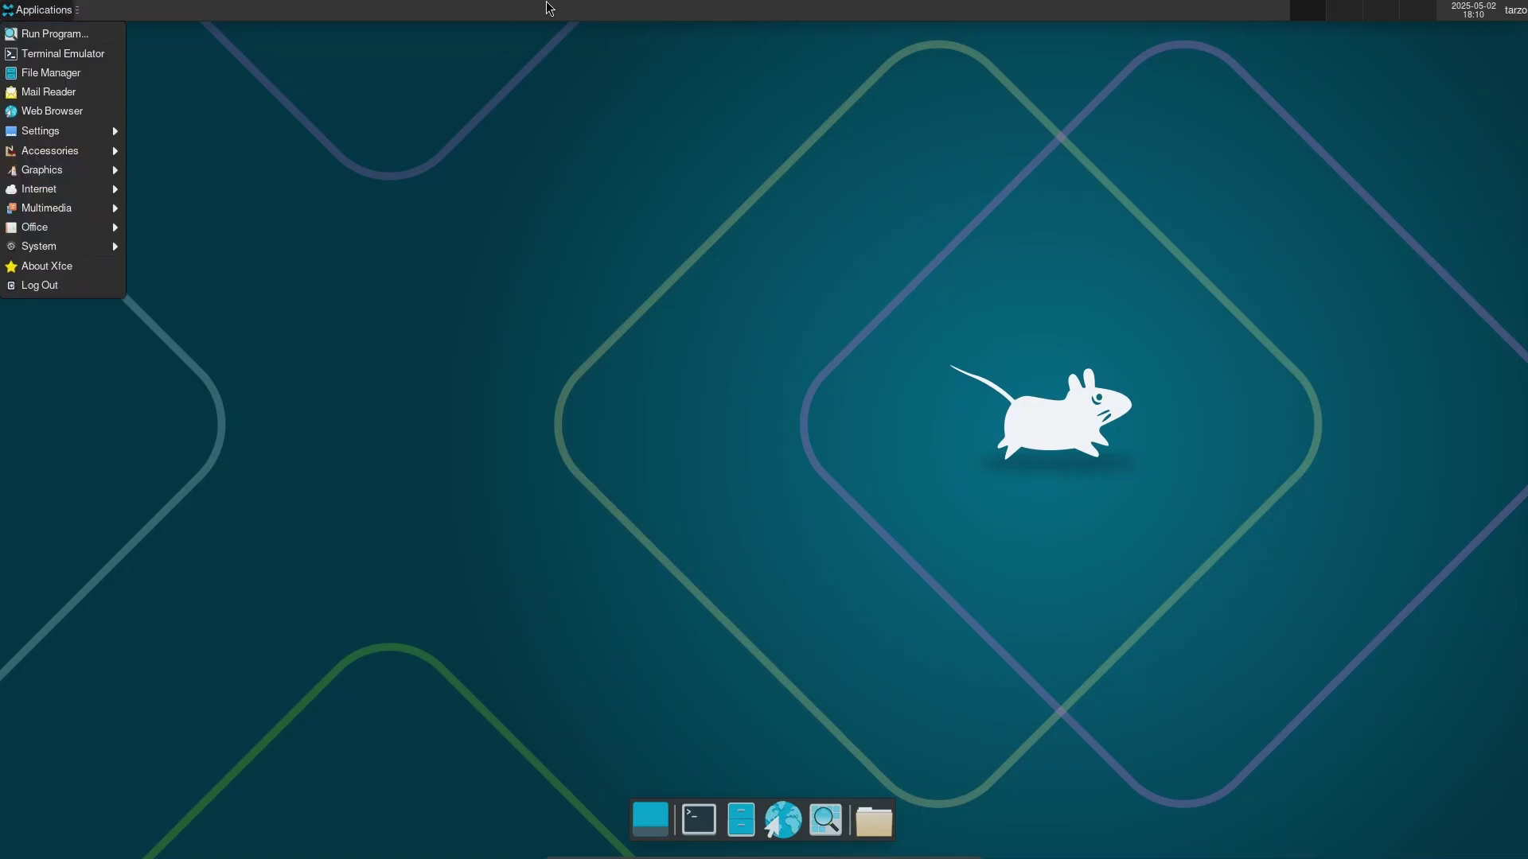
{"action": "left_click", "coordinate": [505, 70]}
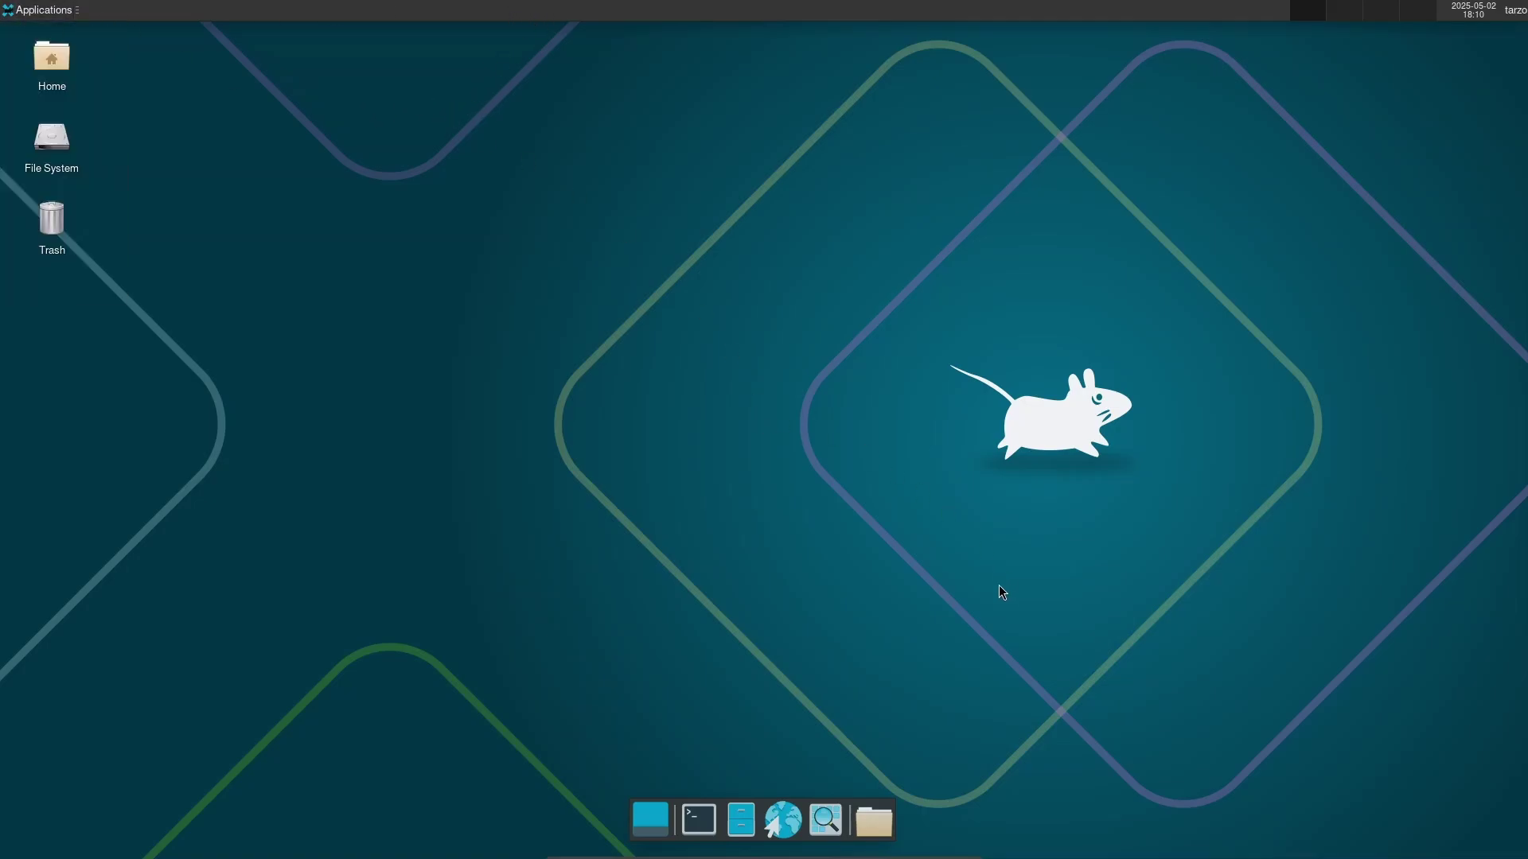
{"action": "left_click", "coordinate": [878, 832]}
{"action": "left_click", "coordinate": [880, 831]}
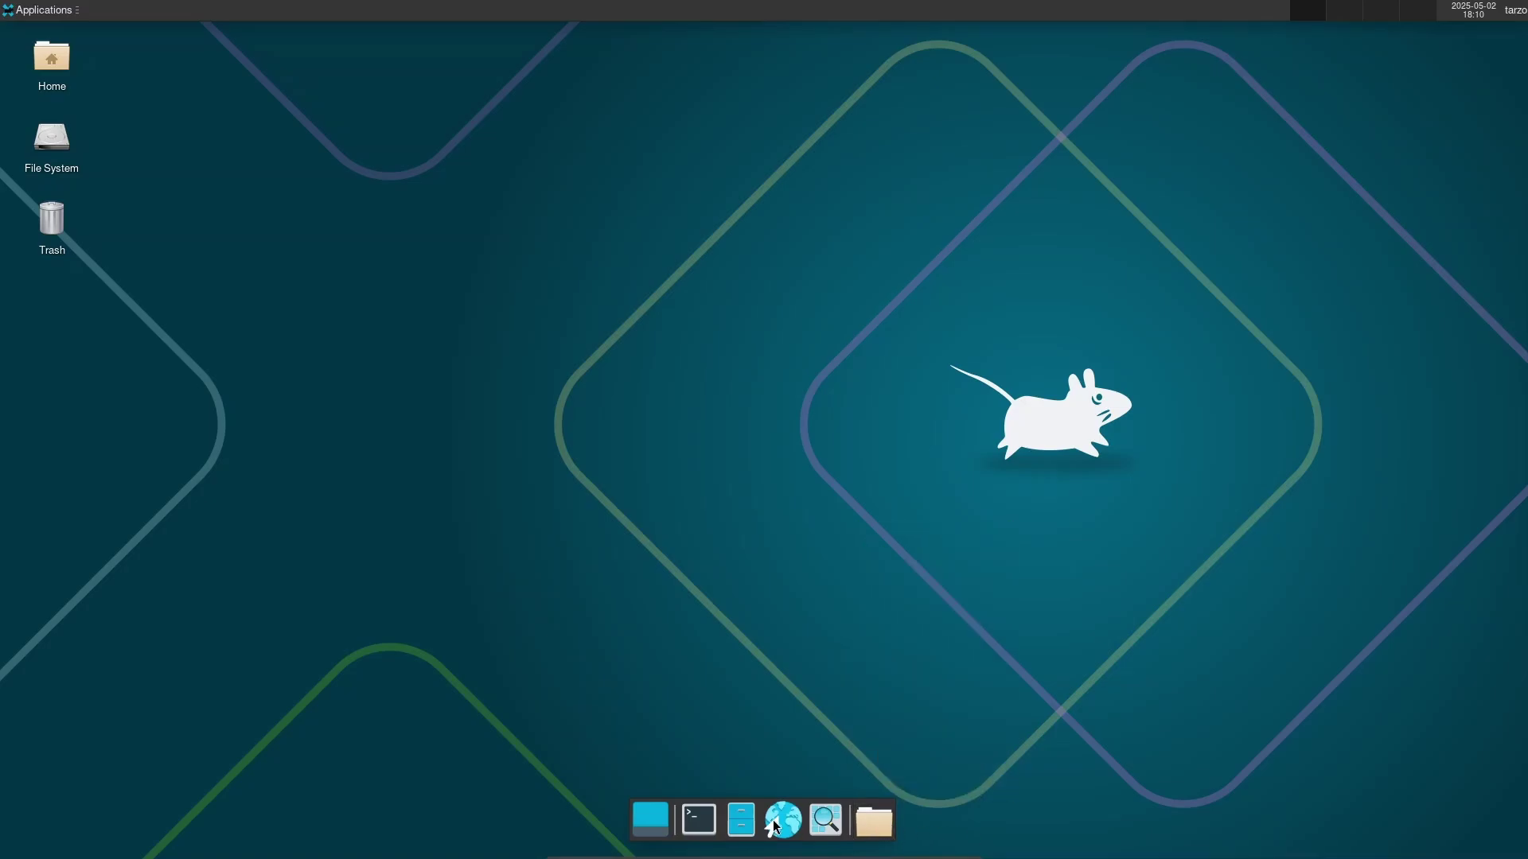
{"action": "left_click", "coordinate": [741, 820]}
{"action": "left_click_drag", "start_coordinate": [762, 101], "coordinate": [811, 122]}
{"action": "left_click", "coordinate": [510, 145]}
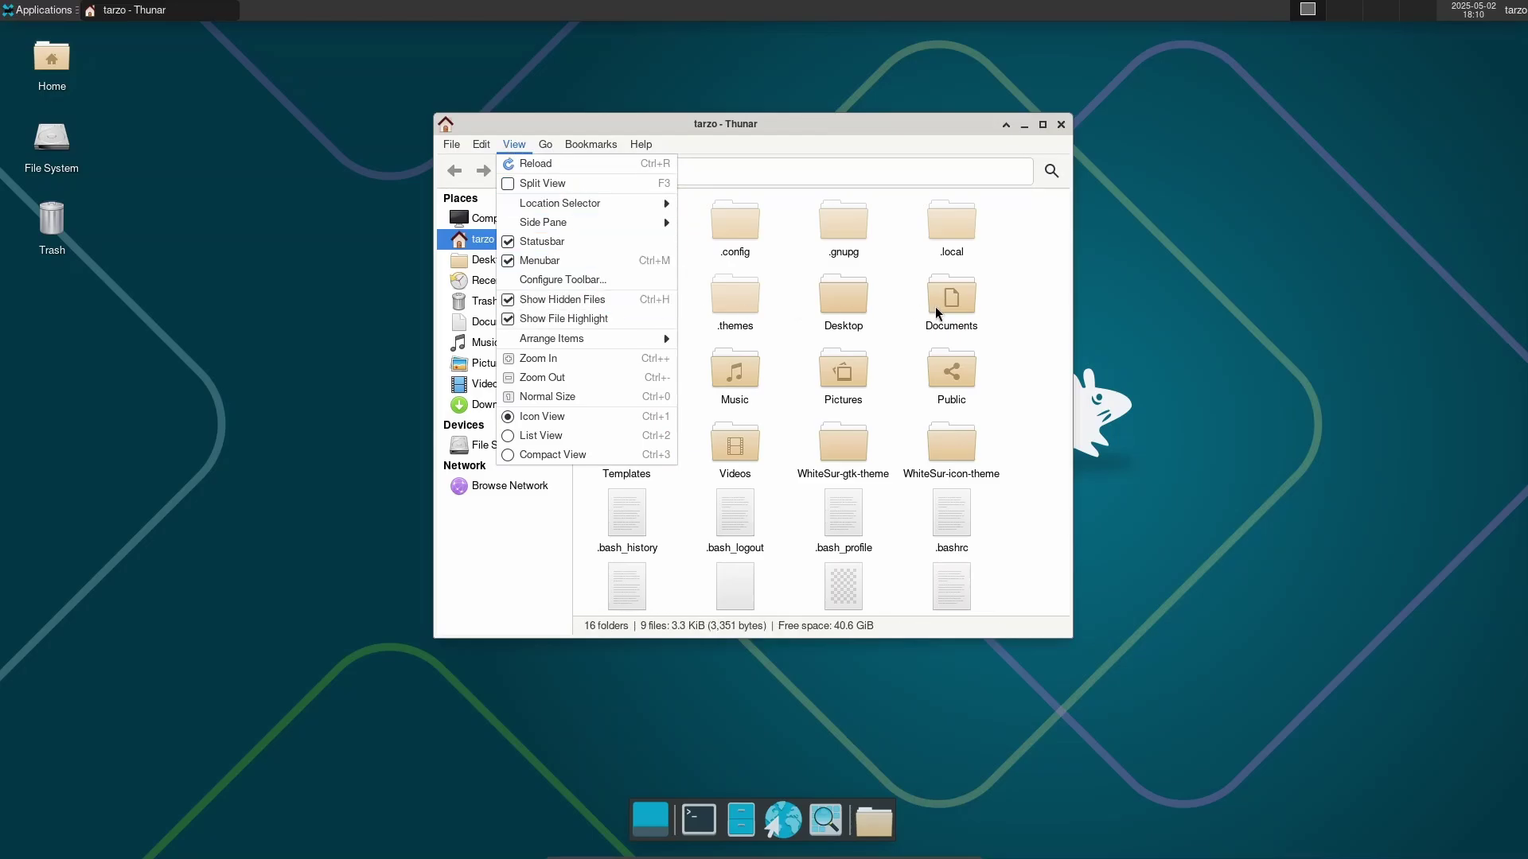
{"action": "left_click", "coordinate": [1012, 296]}
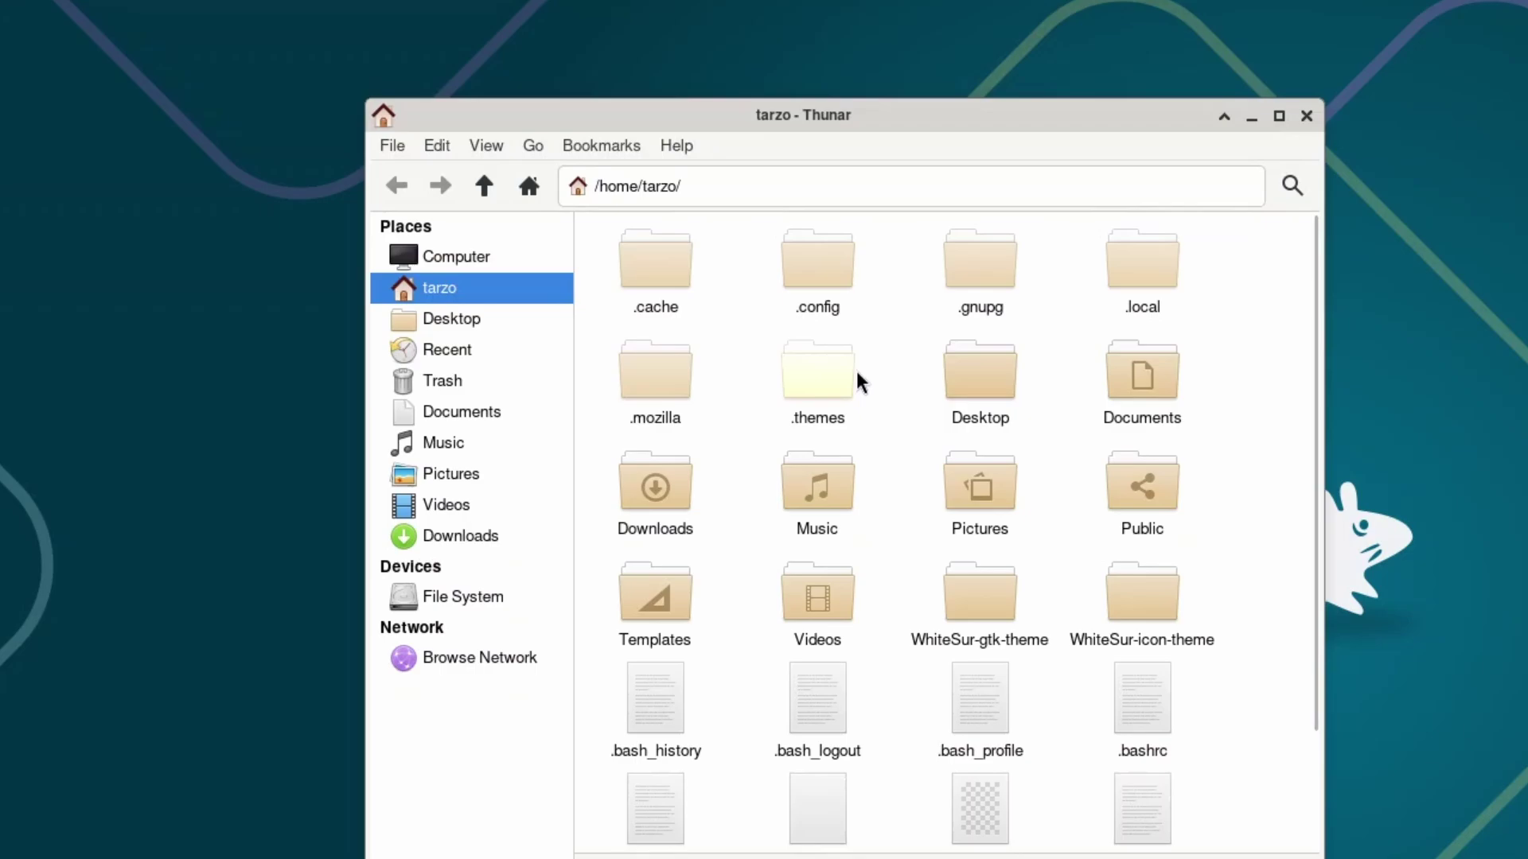
Check .local/share/icons for the WhiteSur themes, return home, and move the window right.
{"action": "double_click", "coordinate": [1138, 271]}
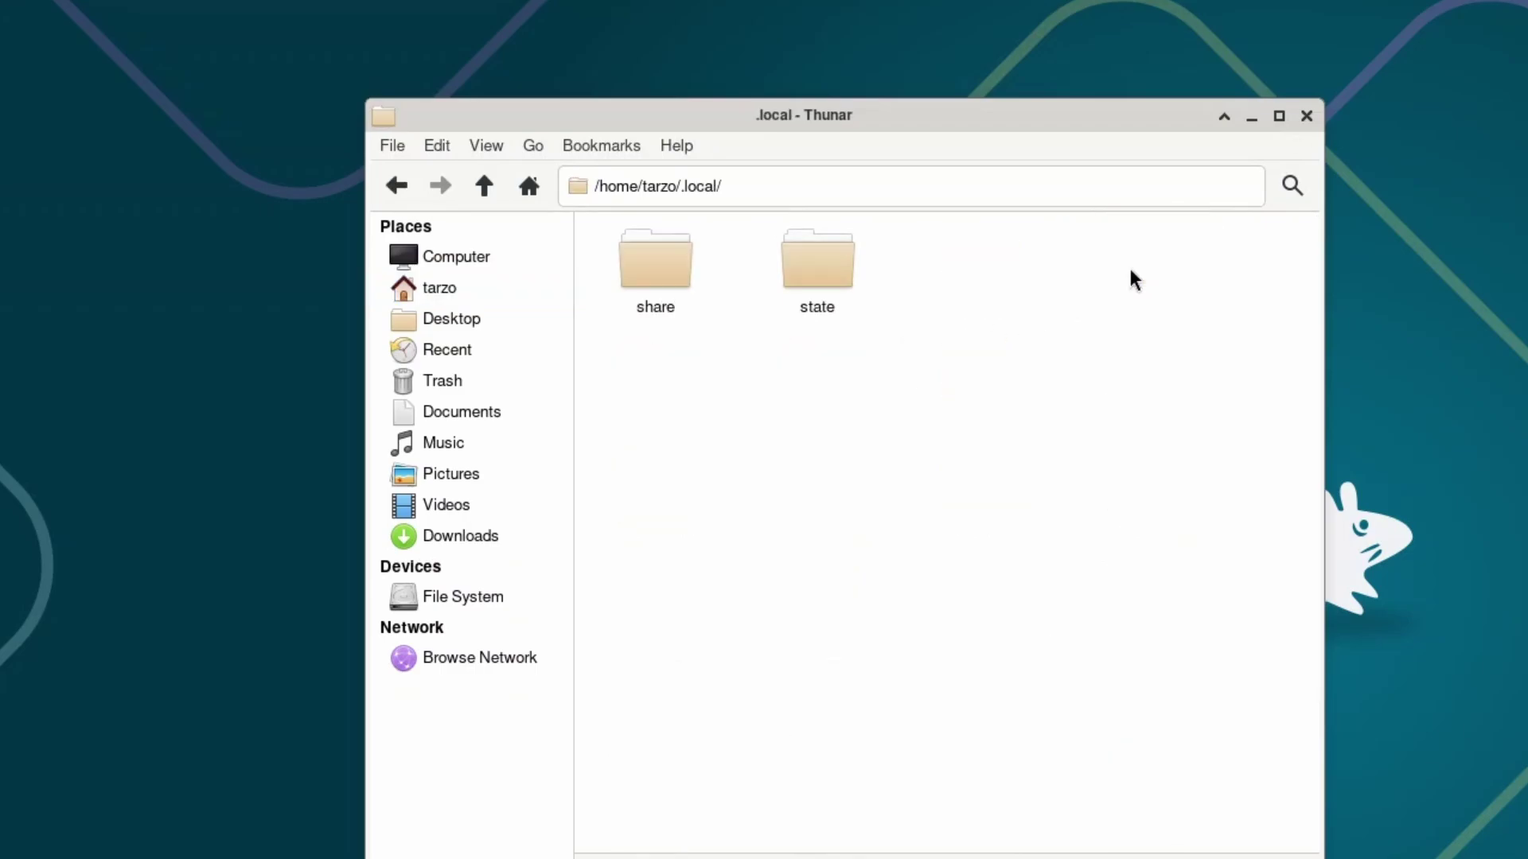
{"action": "double_click", "coordinate": [684, 277]}
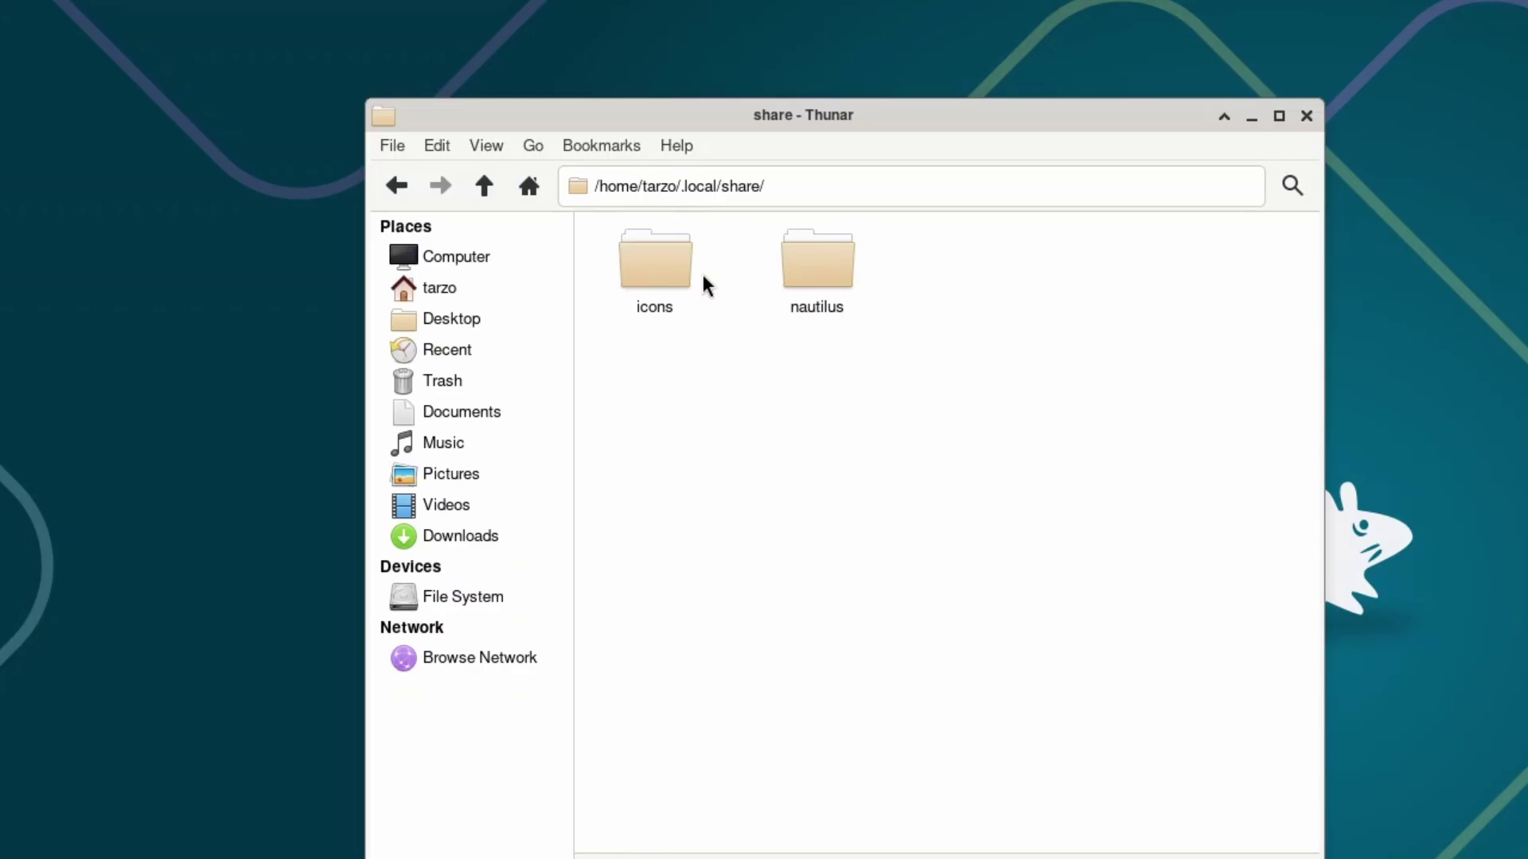
{"action": "double_click", "coordinate": [686, 277]}
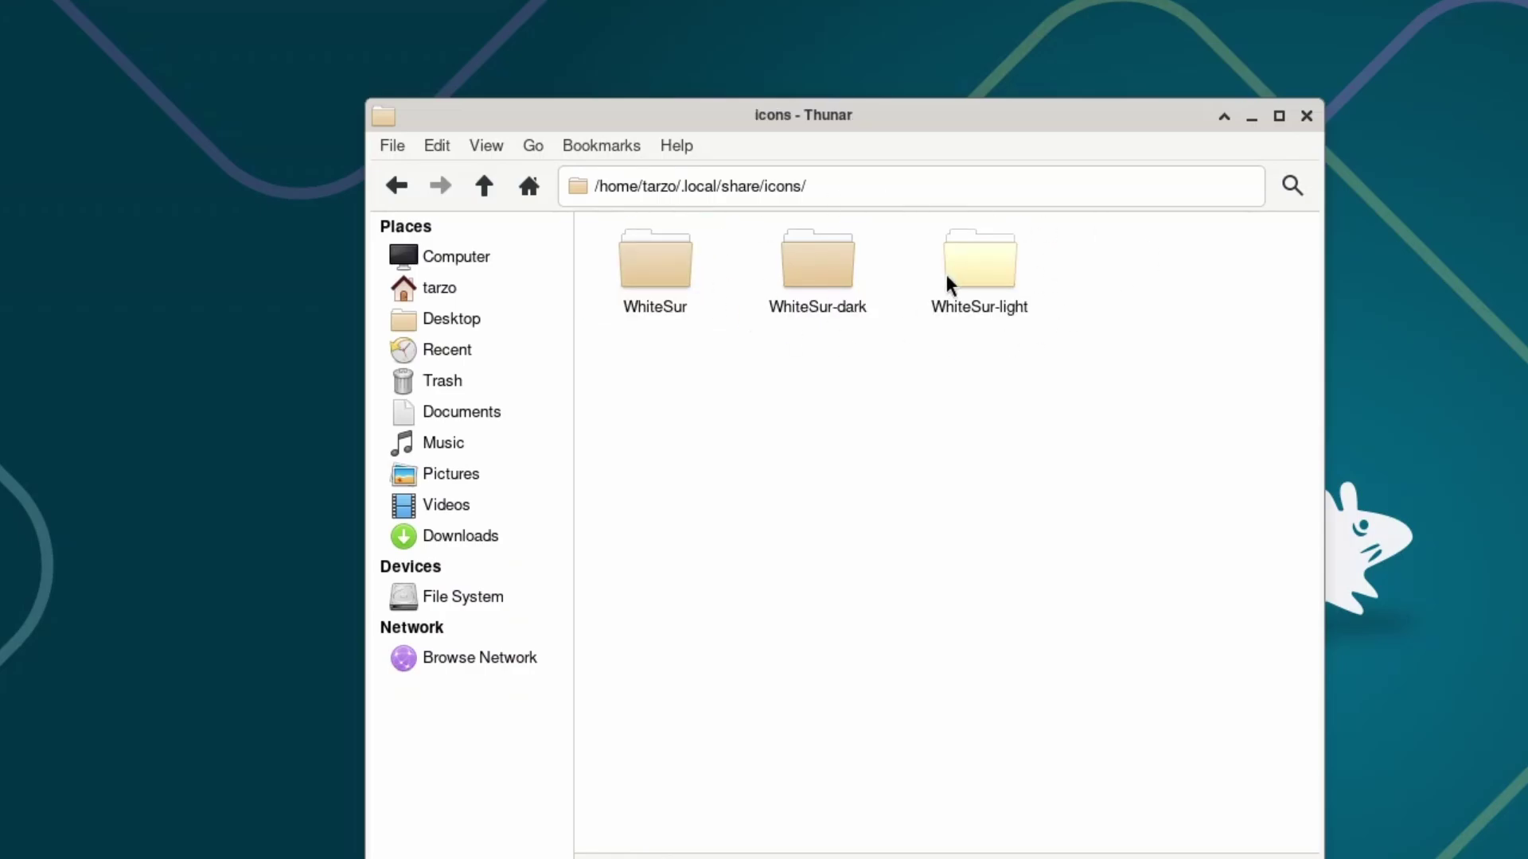
{"action": "left_click", "coordinate": [390, 197]}
{"action": "left_click", "coordinate": [390, 199]}
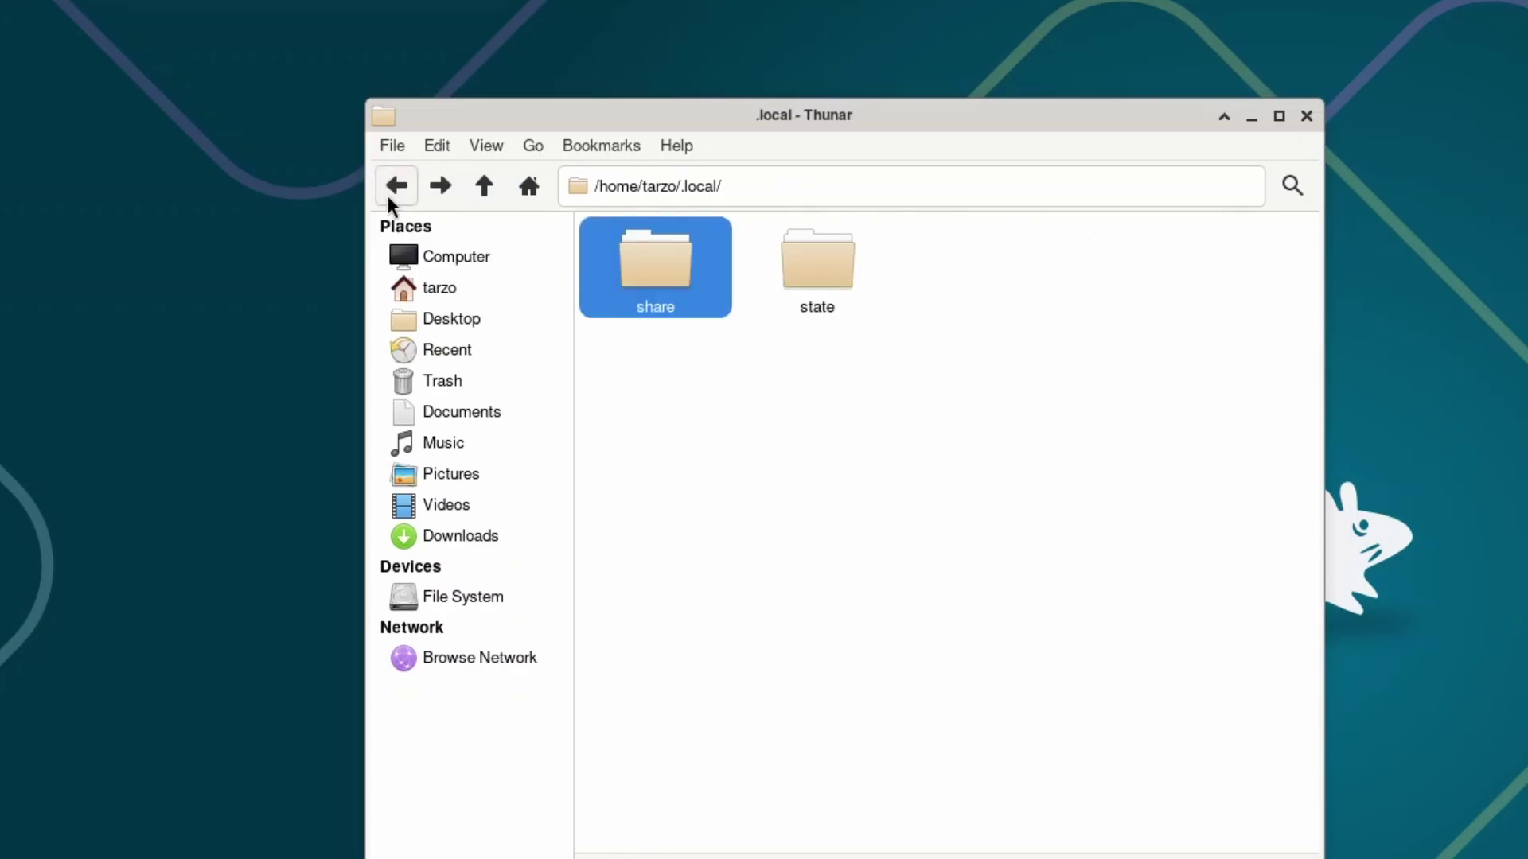
{"action": "left_click", "coordinate": [390, 201]}
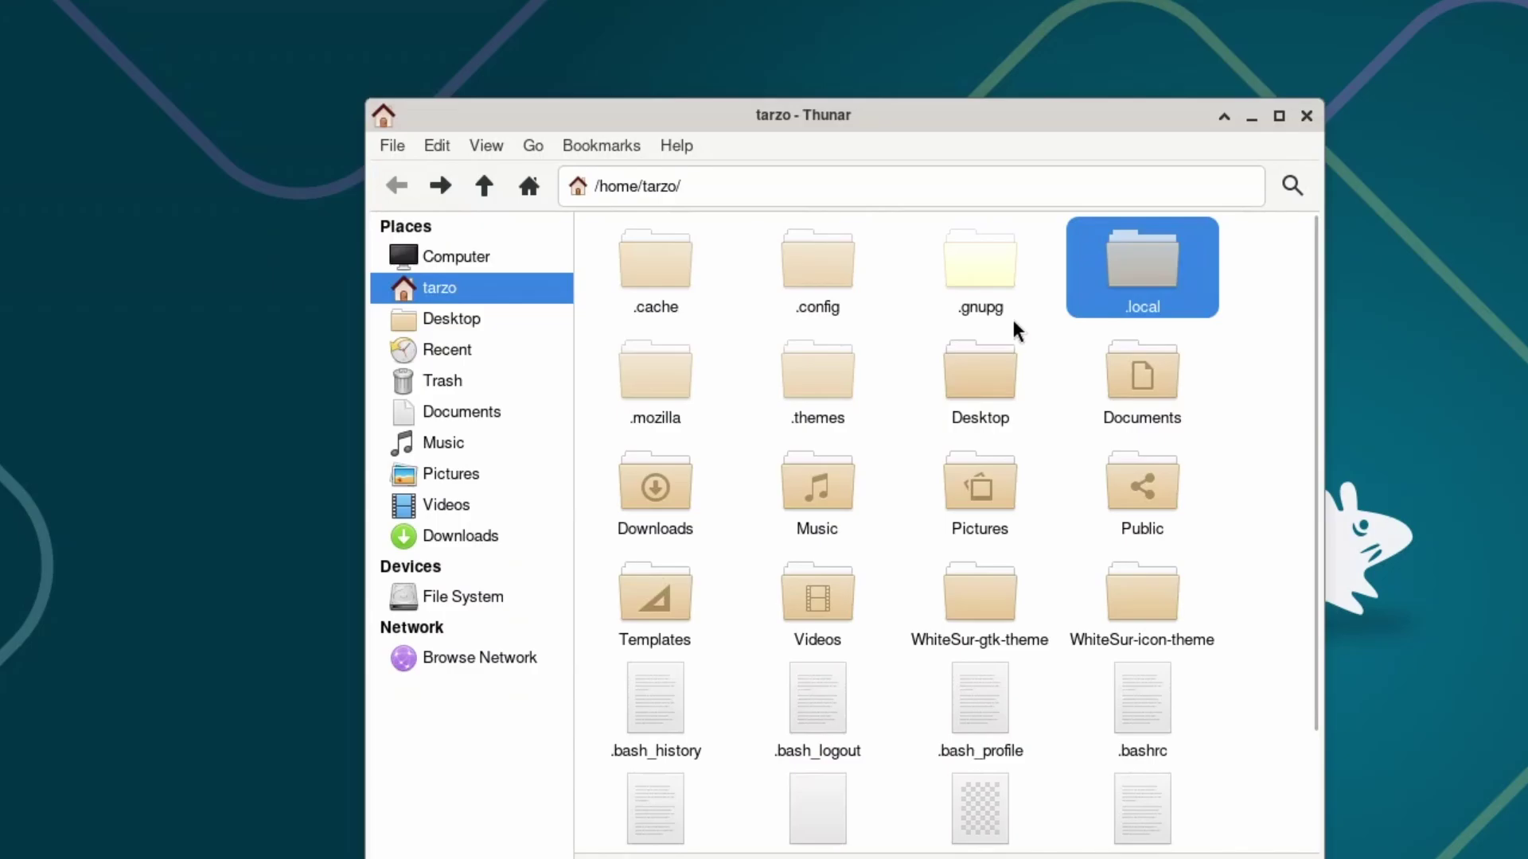
{"action": "left_click_drag", "start_coordinate": [962, 127], "coordinate": [1241, 140]}
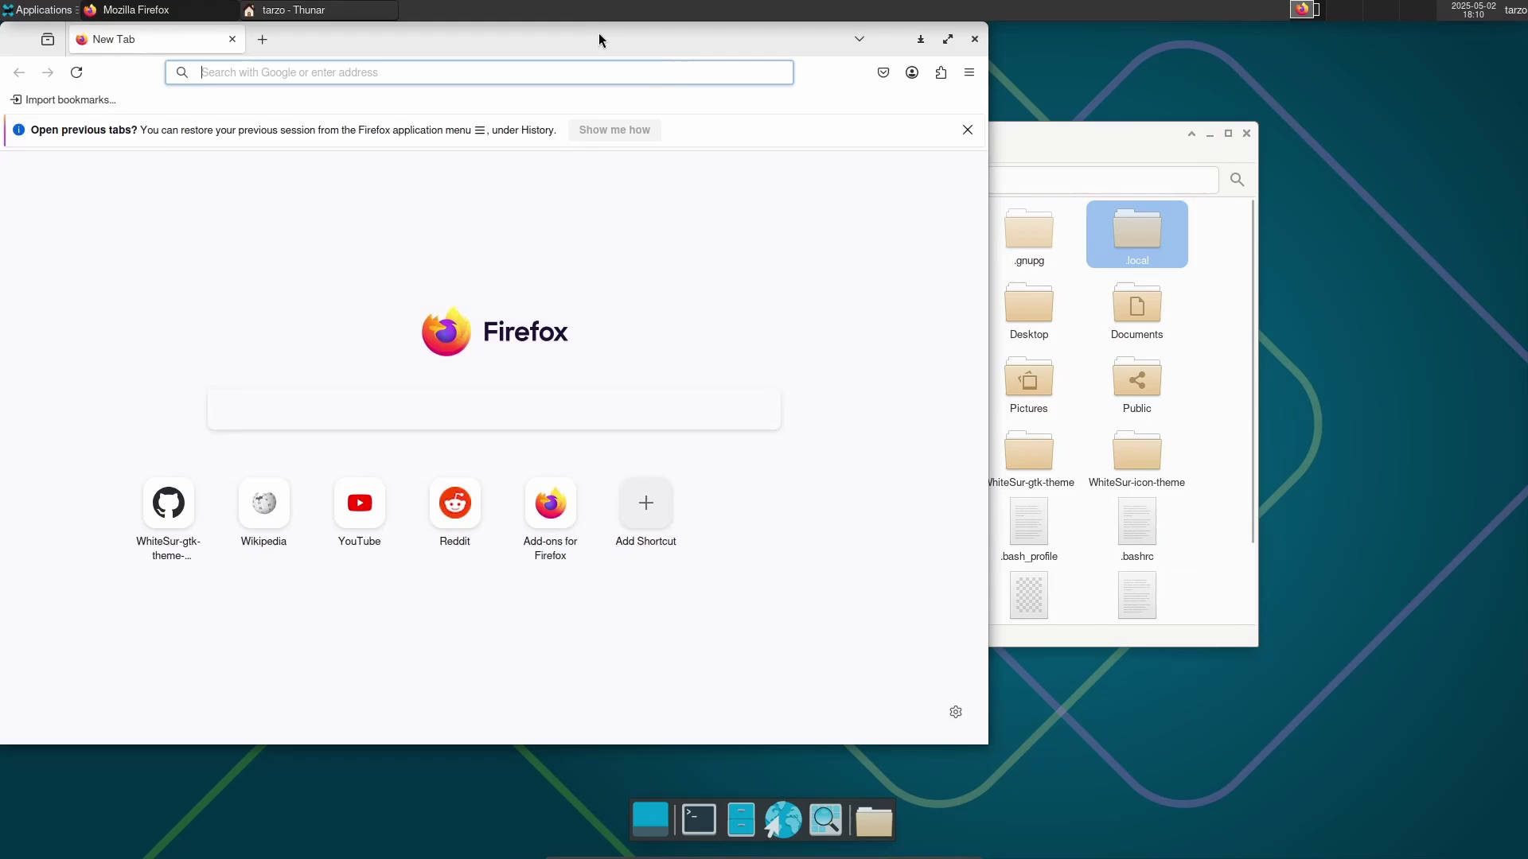
Search Google for 'xfce themes'.
{"action": "left_click", "coordinate": [575, 89]}
{"action": "type", "text": "xfce "}
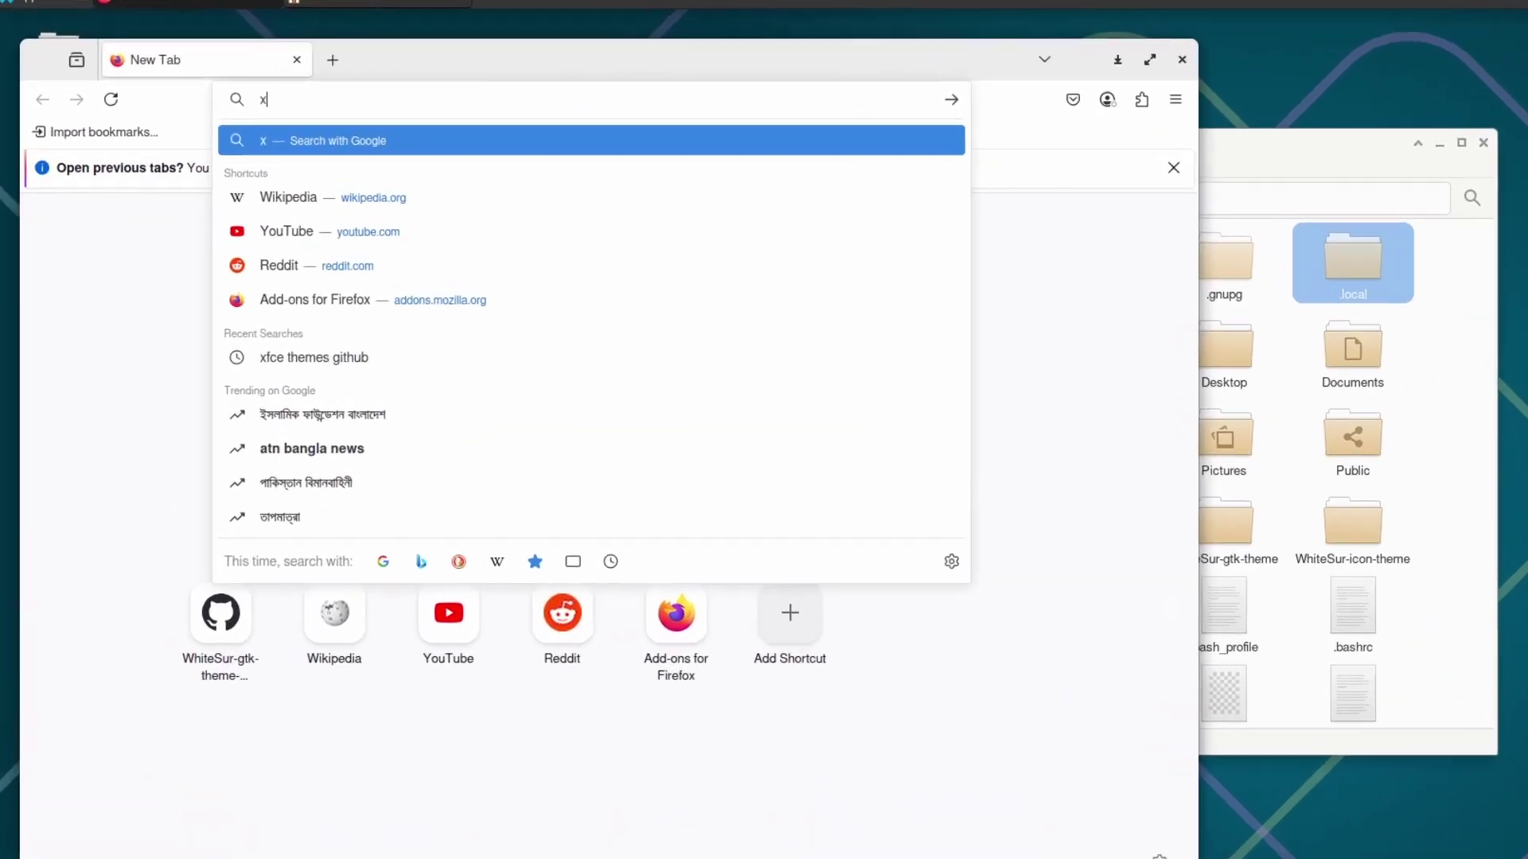
{"action": "type", "text": "thems"}
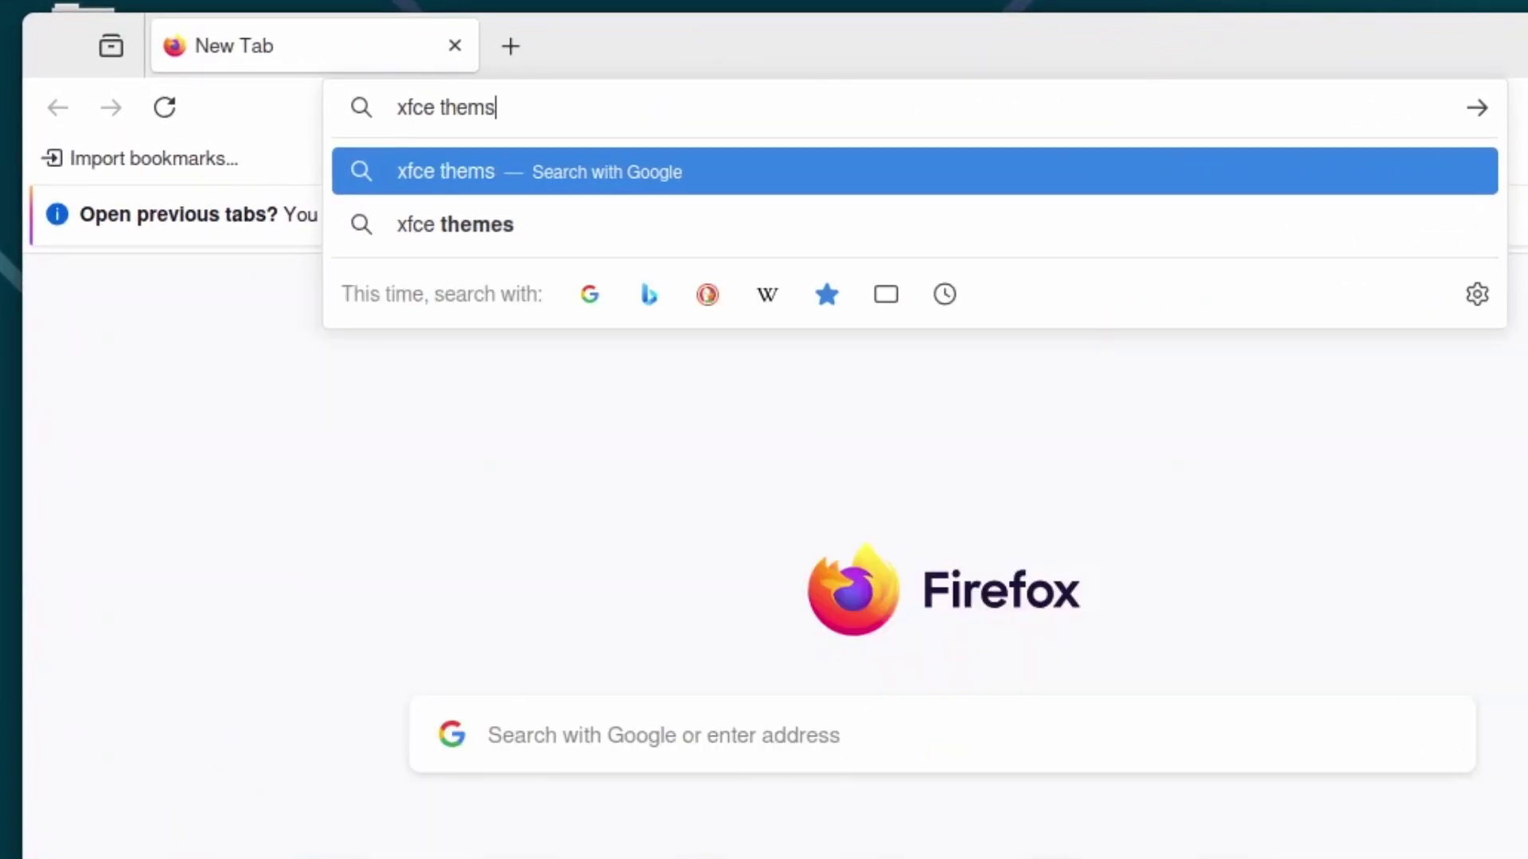
{"action": "key", "text": "BackSpace"}
{"action": "type", "text": "es"}
{"action": "key", "text": "Return"}
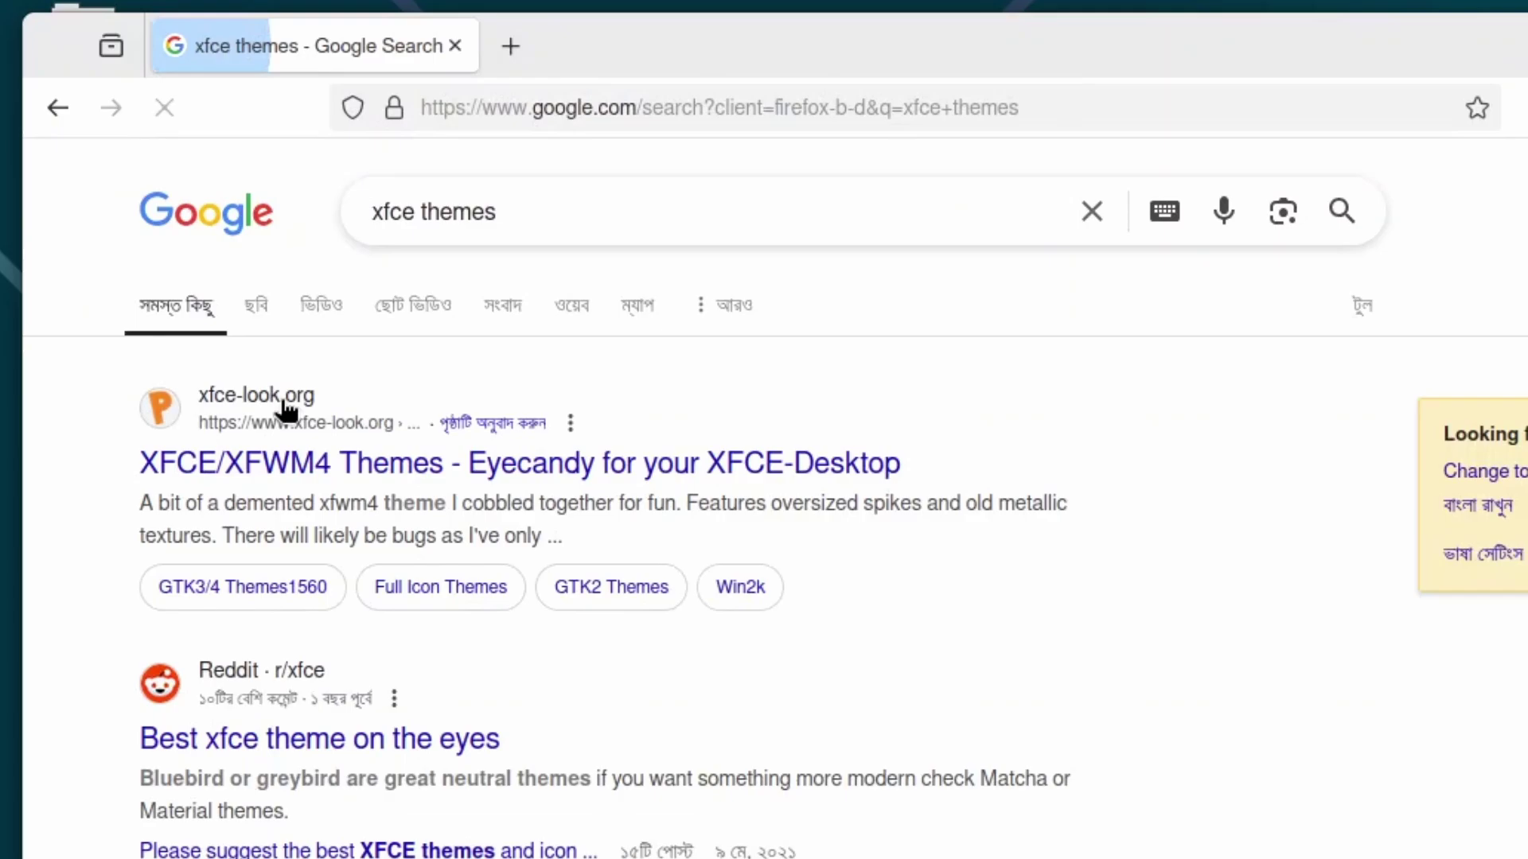
Open the xfce-look.org GTK3/4 Themes result and scan the latest theme listing.
{"action": "left_click", "coordinate": [456, 477]}
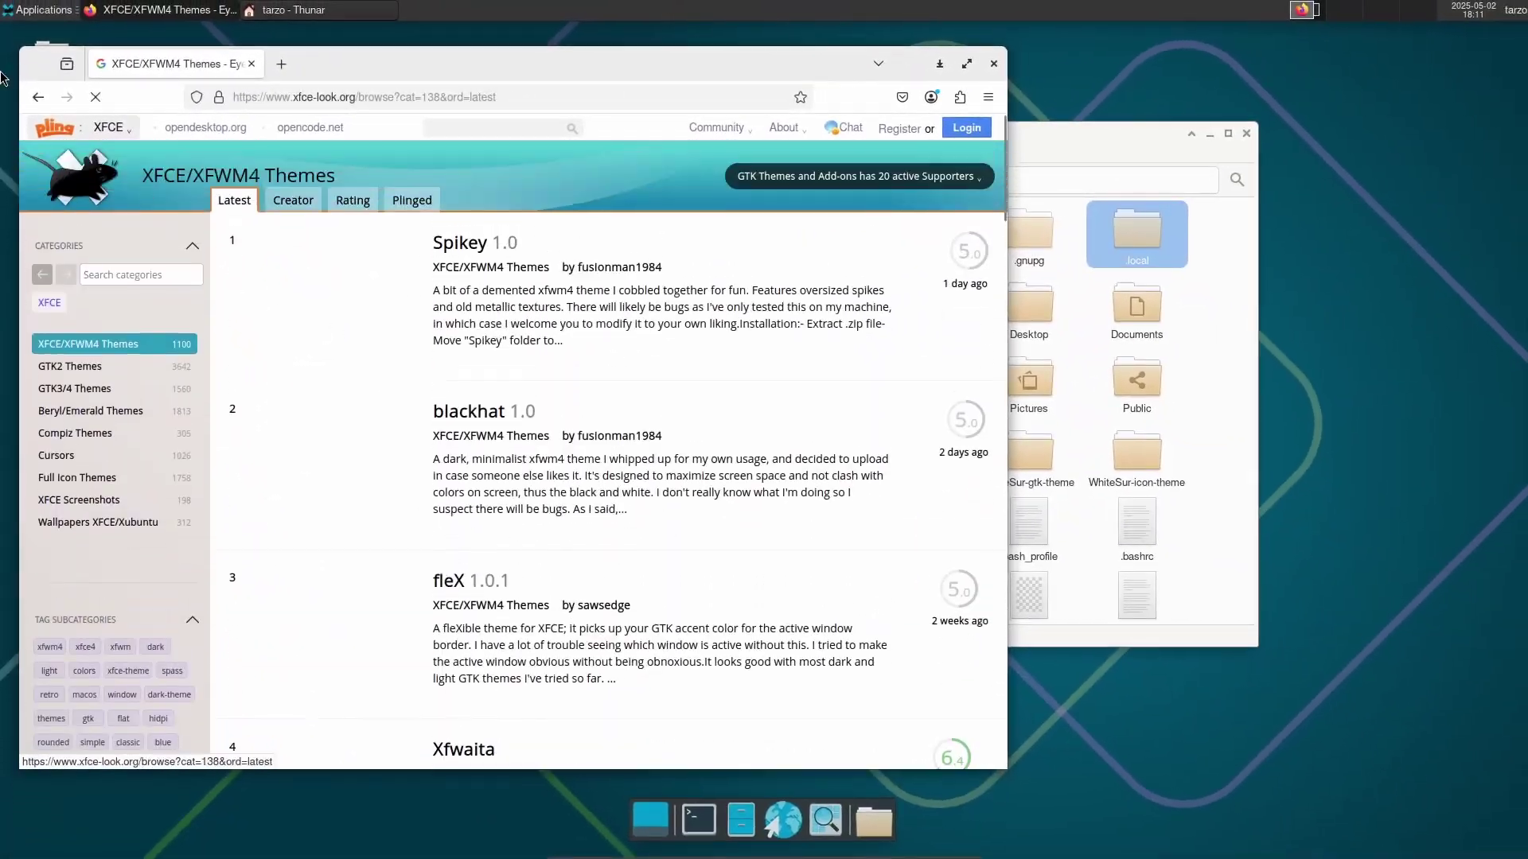
{"action": "left_click", "coordinate": [38, 96]}
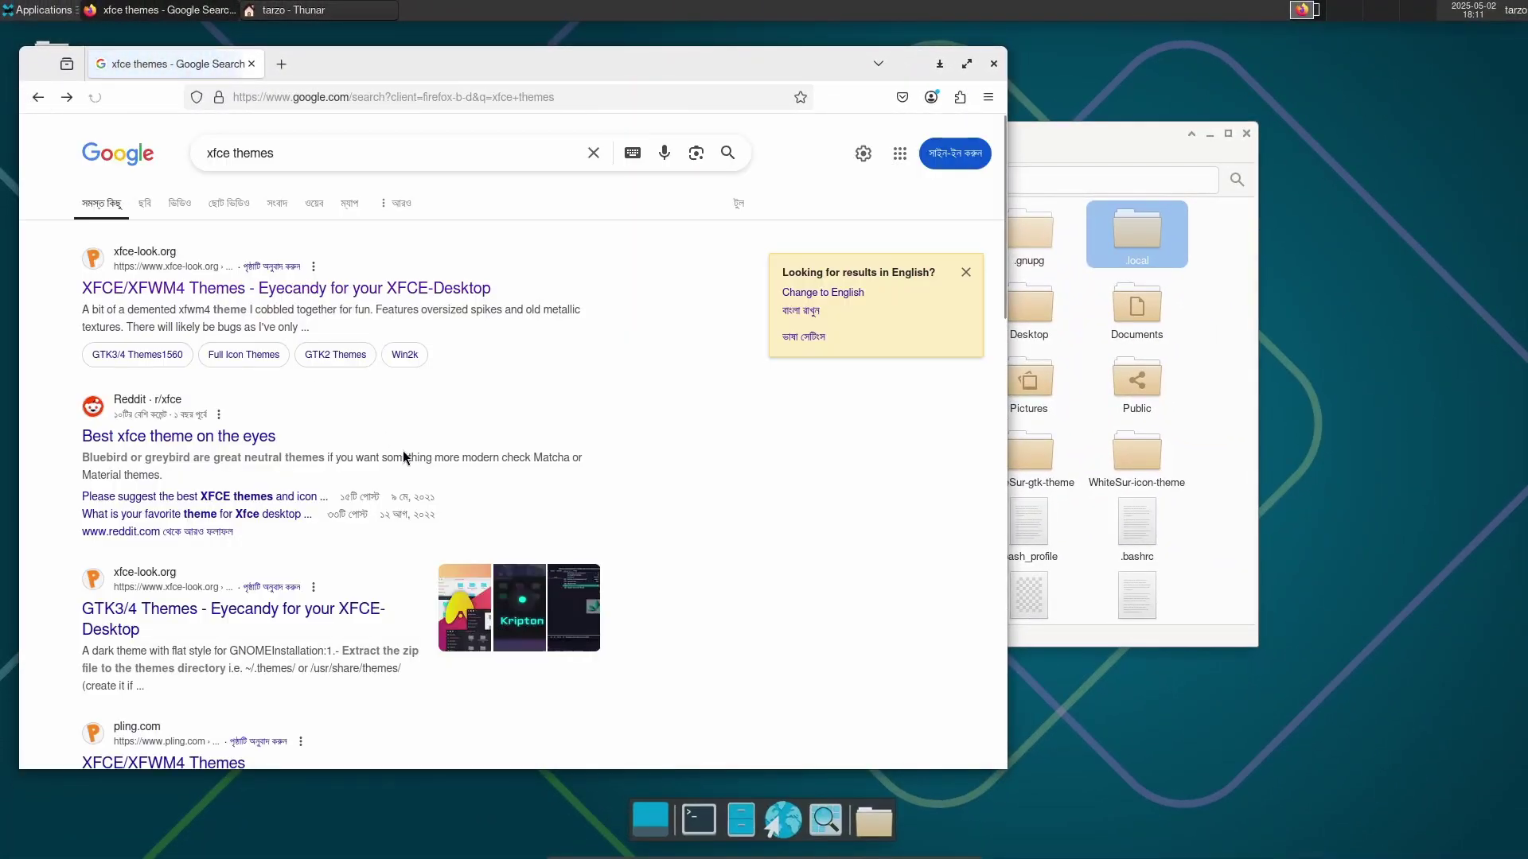
{"action": "scroll", "coordinate": [89, 575], "scroll_direction": "down", "scroll_amount": 2}
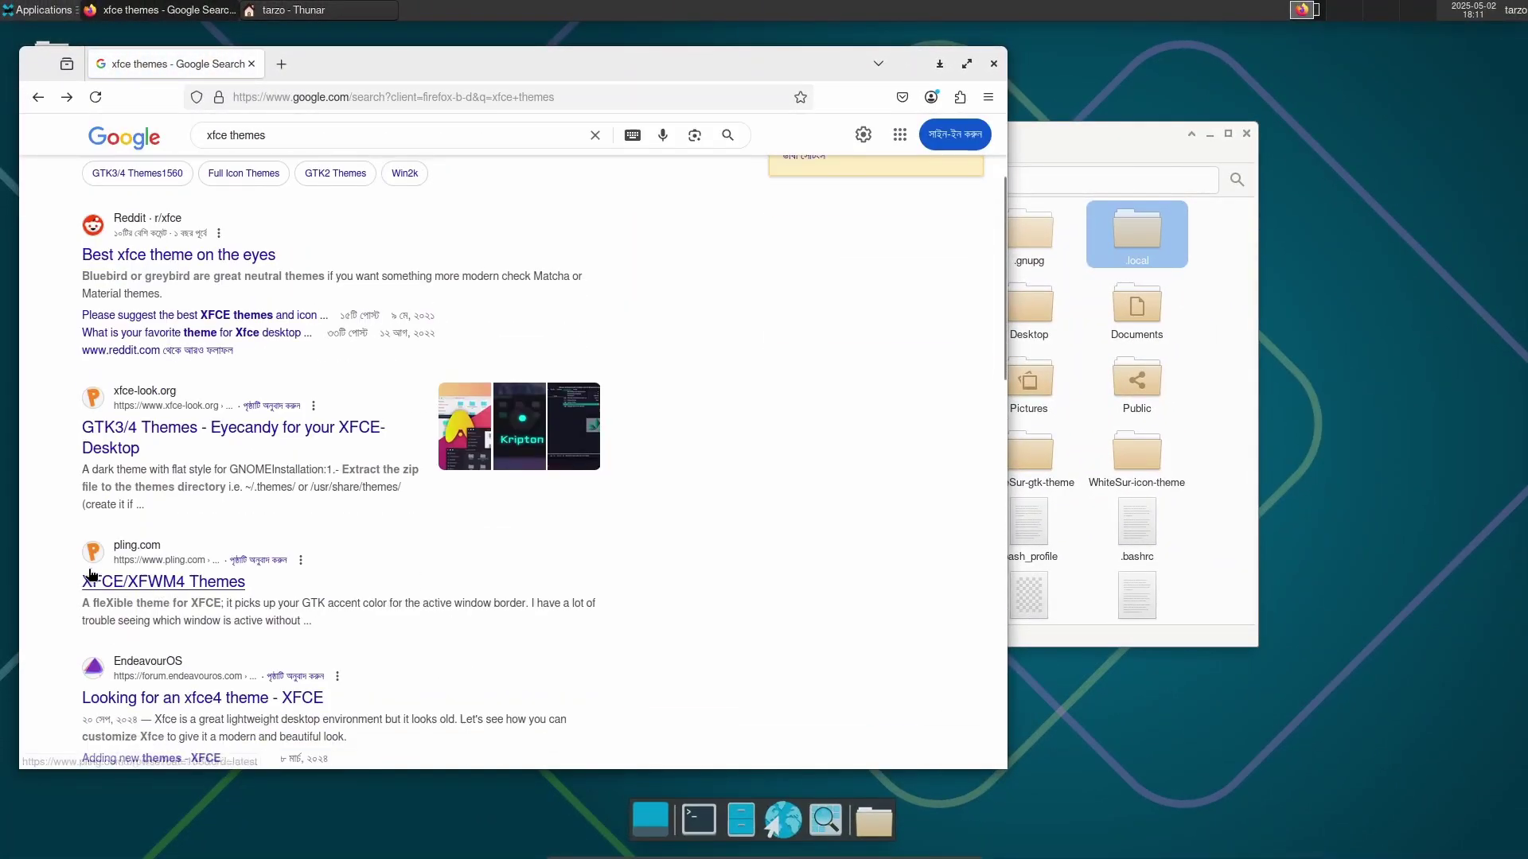
{"action": "left_click", "coordinate": [110, 436]}
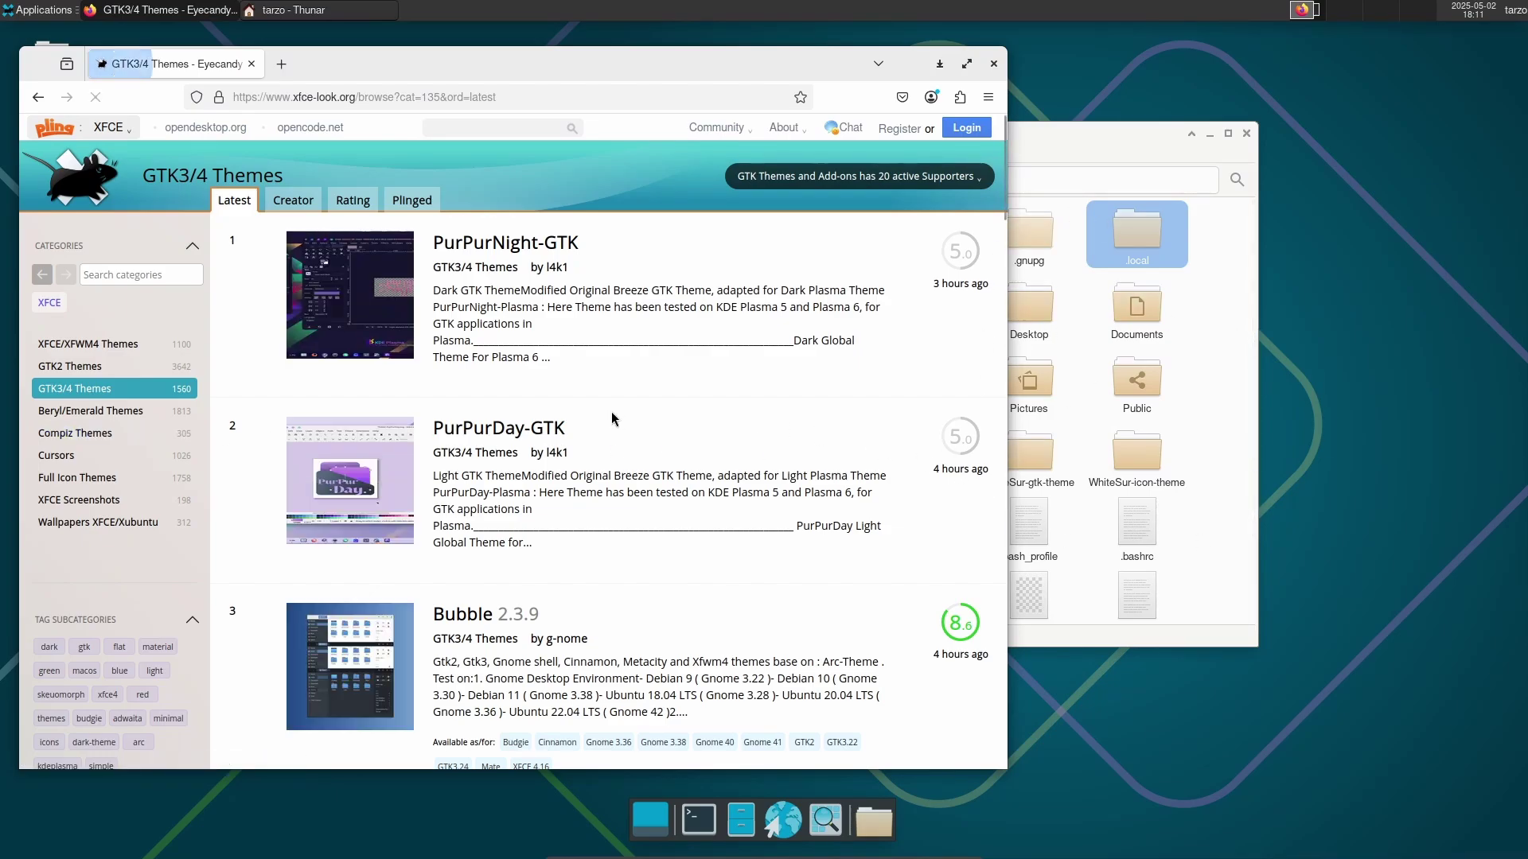
{"action": "scroll", "coordinate": [612, 418], "scroll_direction": "down", "scroll_amount": 2}
{"action": "scroll", "coordinate": [442, 540], "scroll_direction": "down", "scroll_amount": 4}
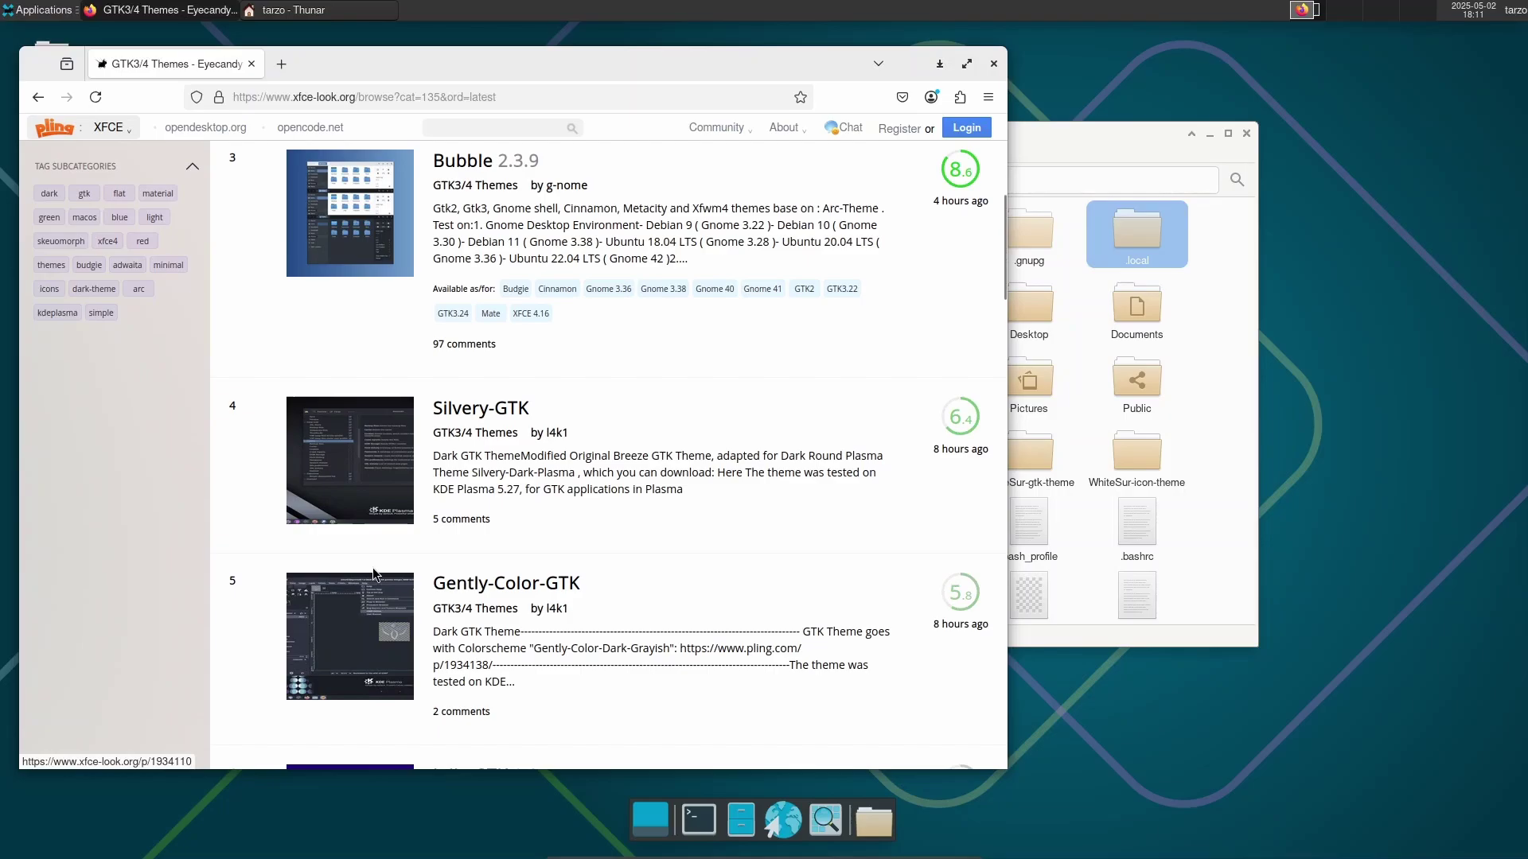
{"action": "scroll", "coordinate": [495, 556], "scroll_direction": "up", "scroll_amount": 3}
{"action": "scroll", "coordinate": [517, 538], "scroll_direction": "up", "scroll_amount": 1}
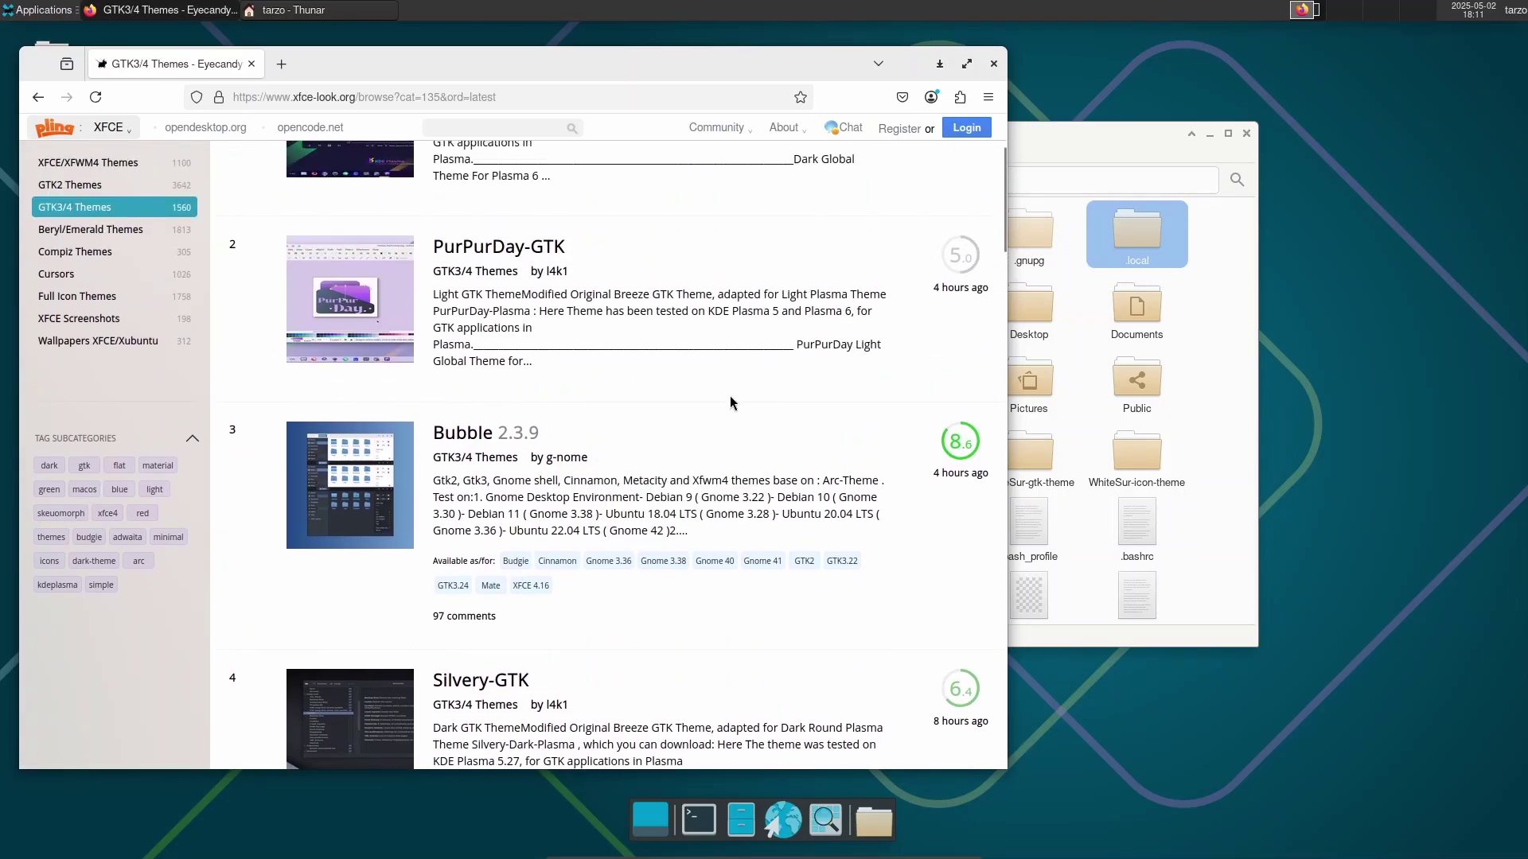
{"action": "scroll", "coordinate": [653, 462], "scroll_direction": "up", "scroll_amount": 4}
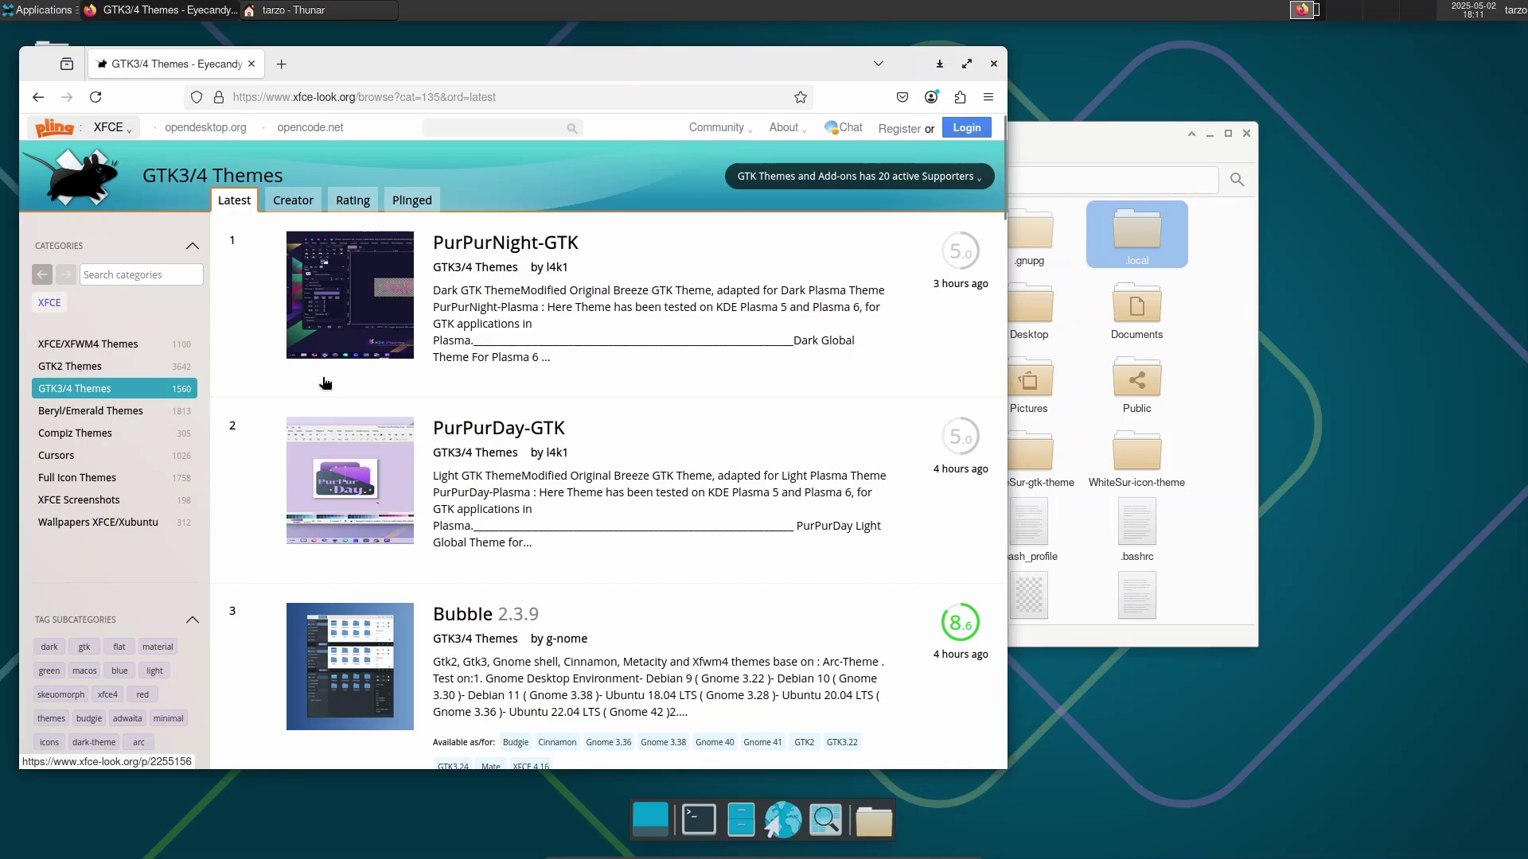
Download PurPurNight-GTK.tar.gz (0.32 MB) from the theme page's Files tab.
{"action": "left_click", "coordinate": [483, 244]}
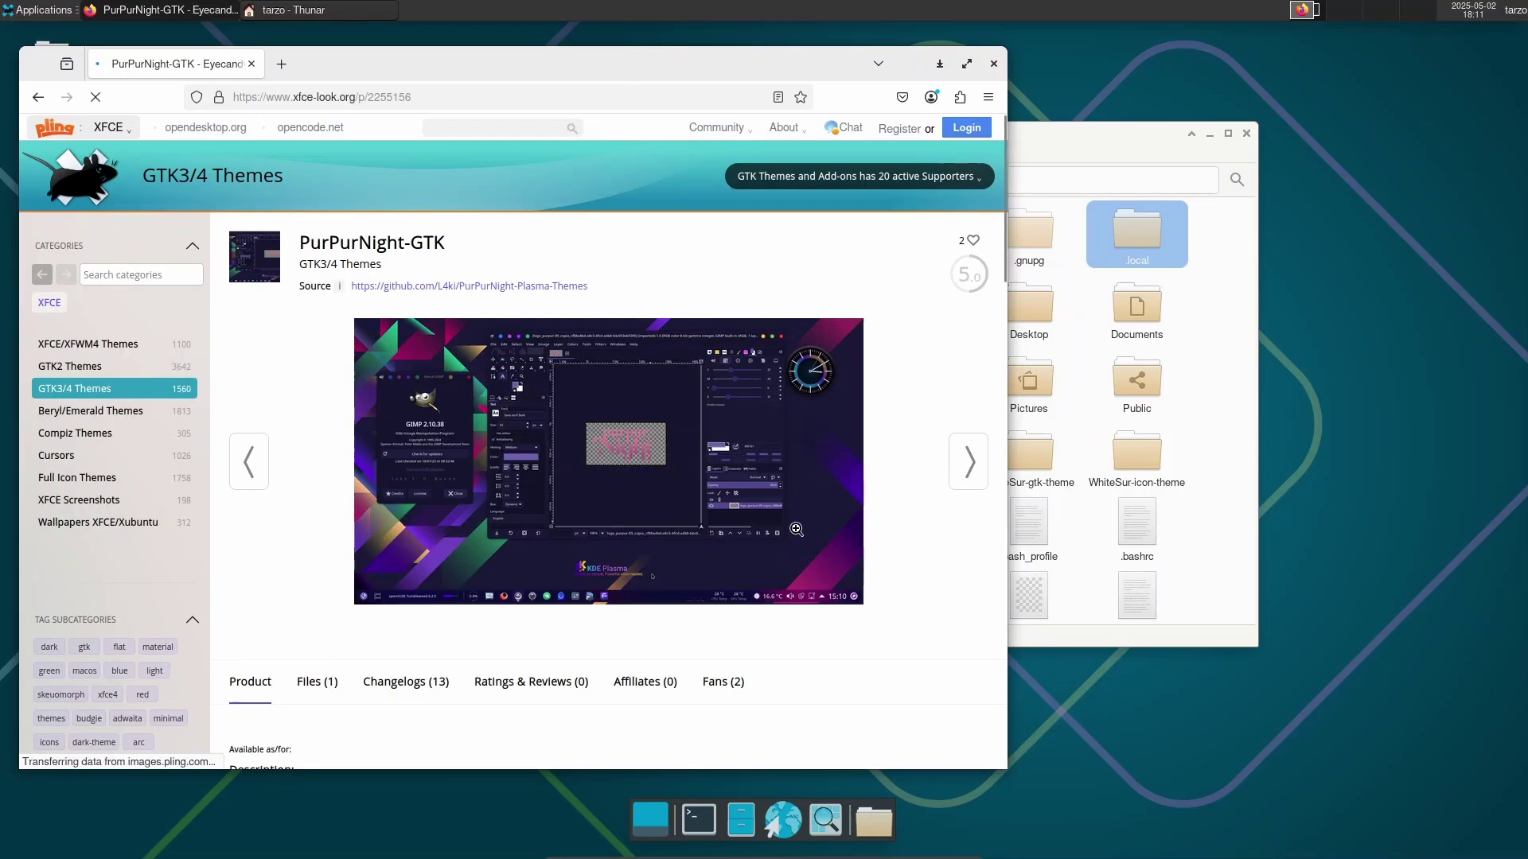
{"action": "scroll", "coordinate": [796, 529], "scroll_direction": "down", "scroll_amount": 2}
{"action": "left_click", "coordinate": [313, 591]}
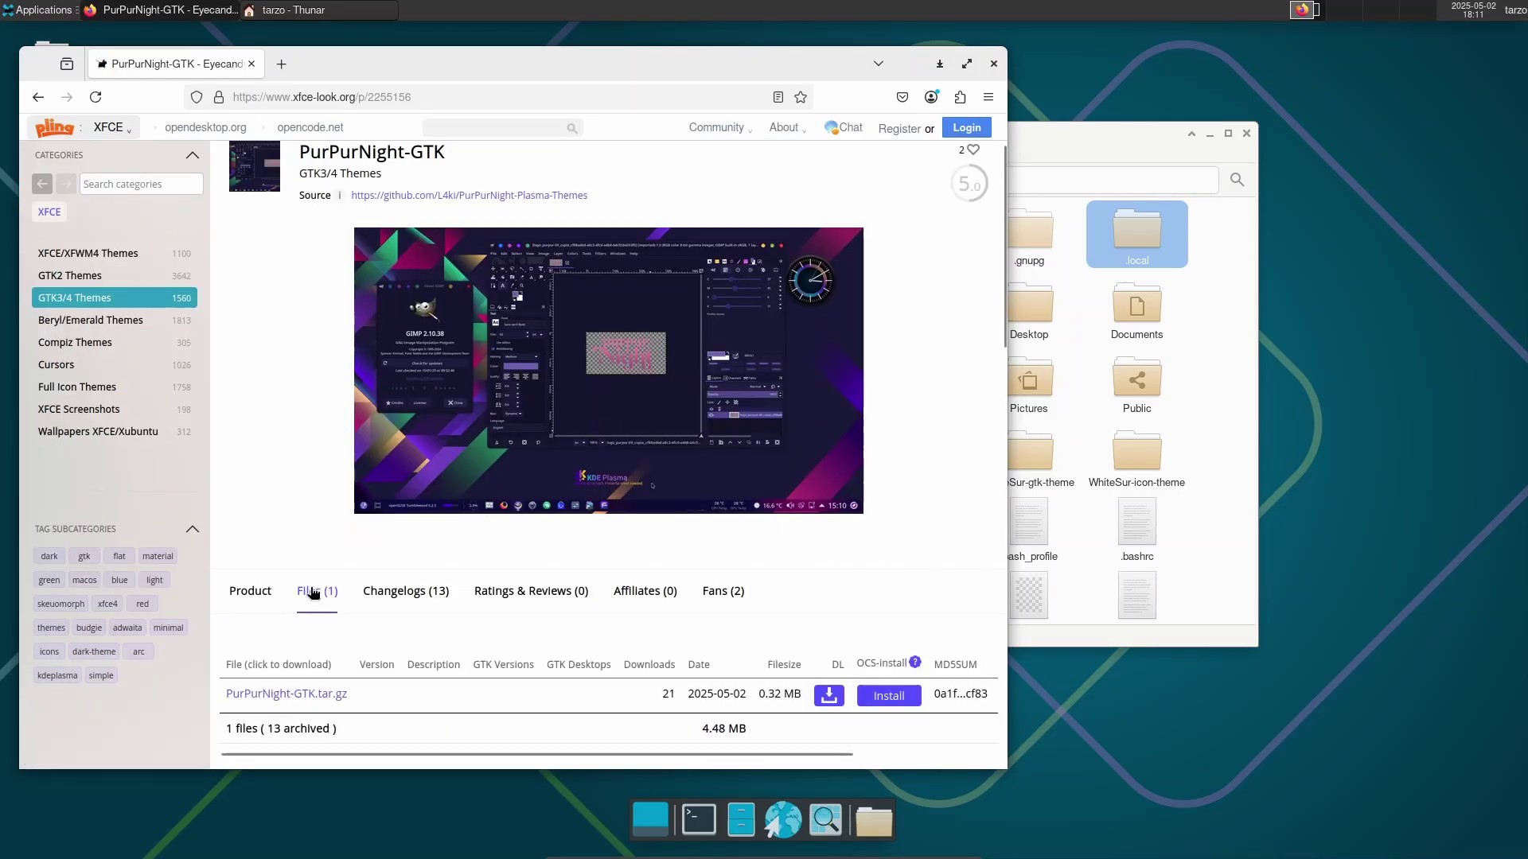
{"action": "scroll", "coordinate": [322, 589], "scroll_direction": "down", "scroll_amount": 4}
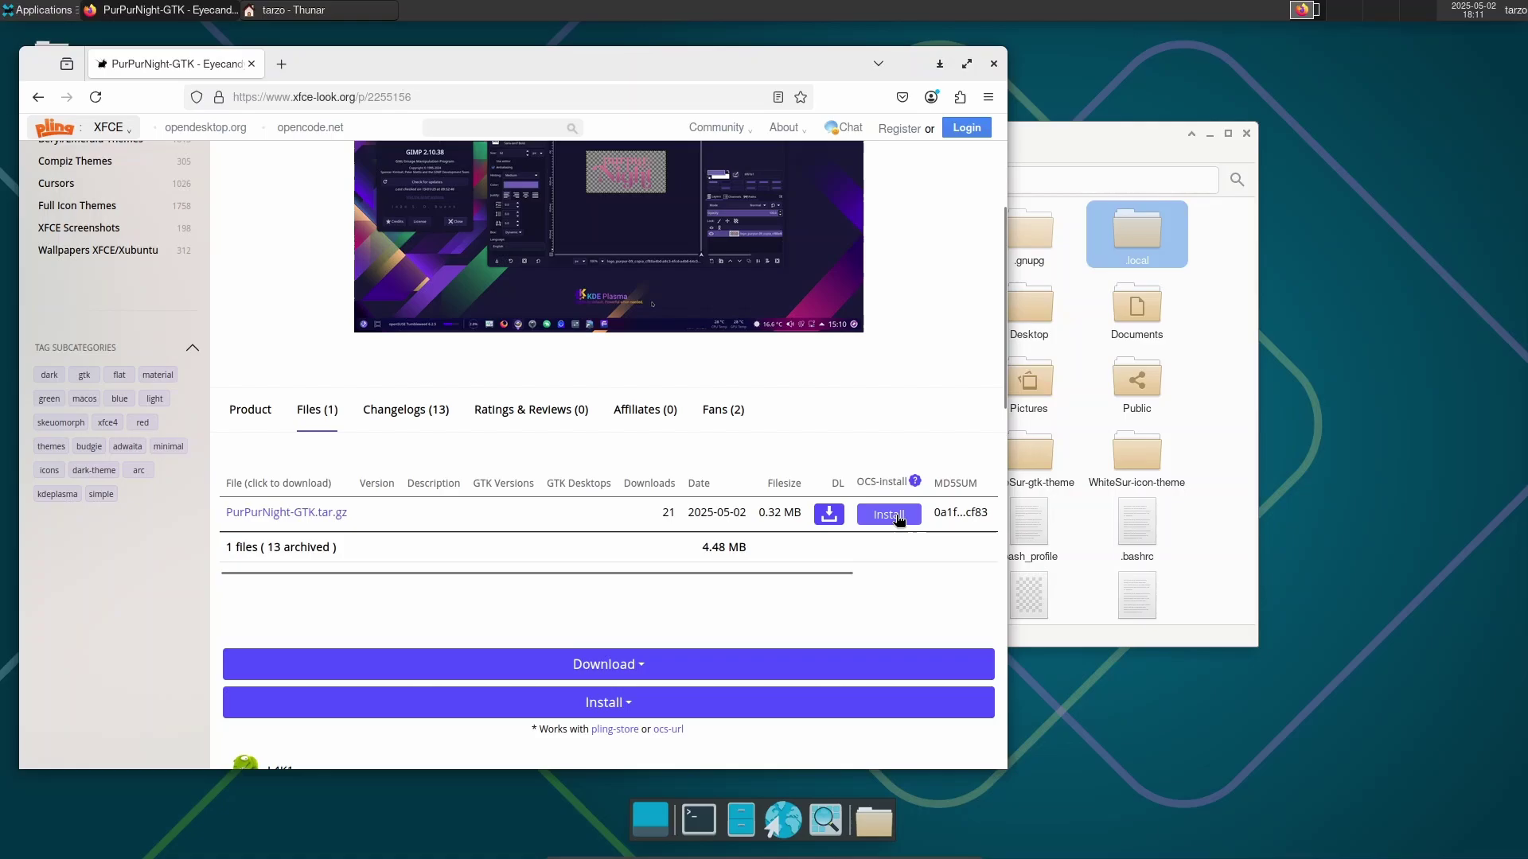
{"action": "left_click", "coordinate": [832, 514]}
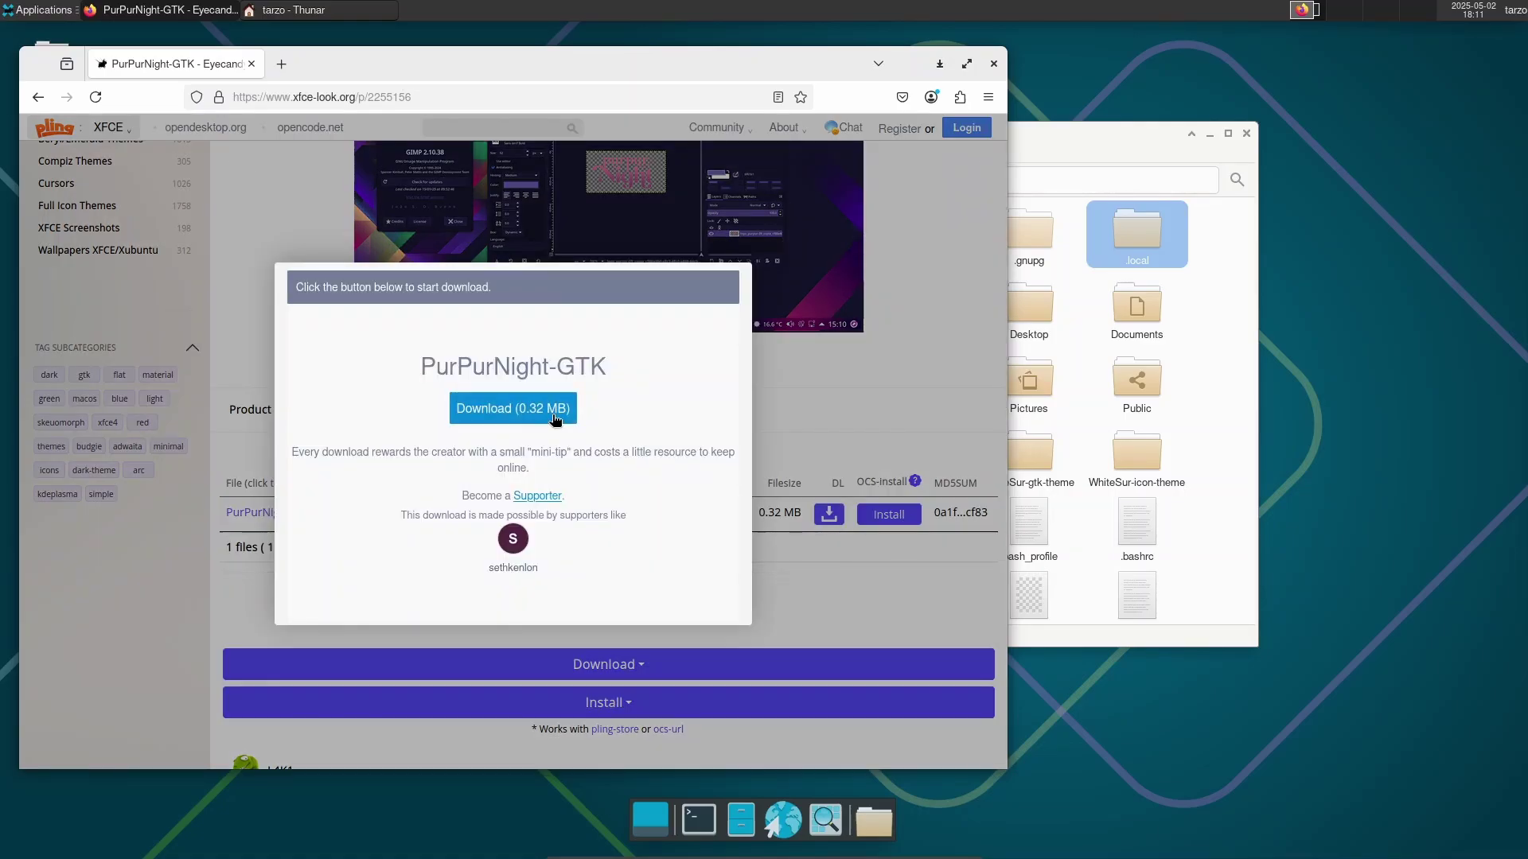
{"action": "left_click", "coordinate": [555, 410]}
{"action": "left_click", "coordinate": [991, 66]}
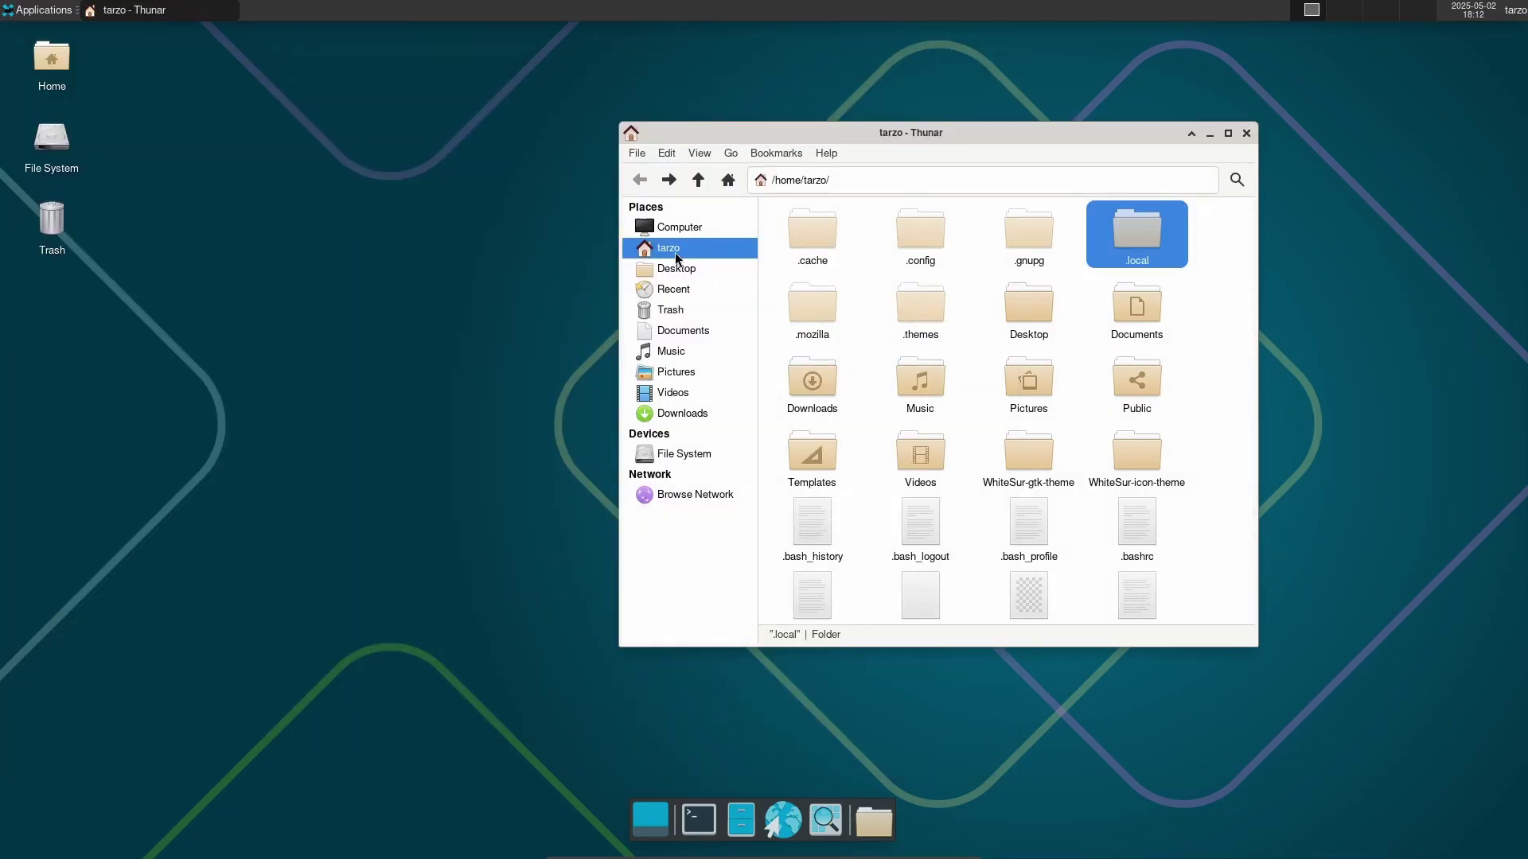
Try extracting PurPurNight-GTK.tar.gz in Downloads and dismiss the failure message.
{"action": "double_click", "coordinate": [834, 398]}
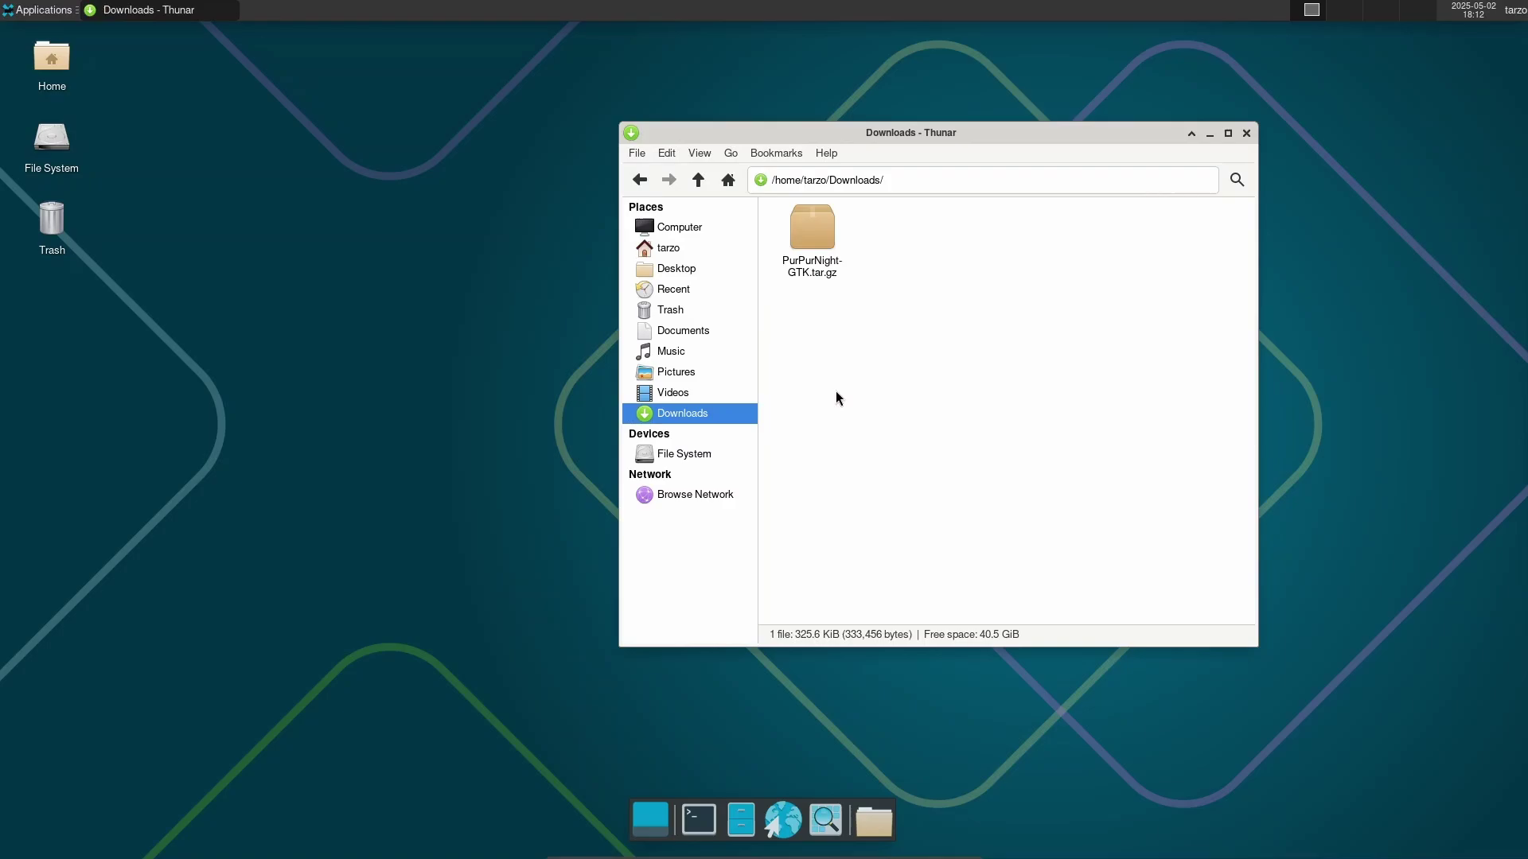
{"action": "left_click", "coordinate": [824, 254]}
{"action": "right_click", "coordinate": [826, 253]}
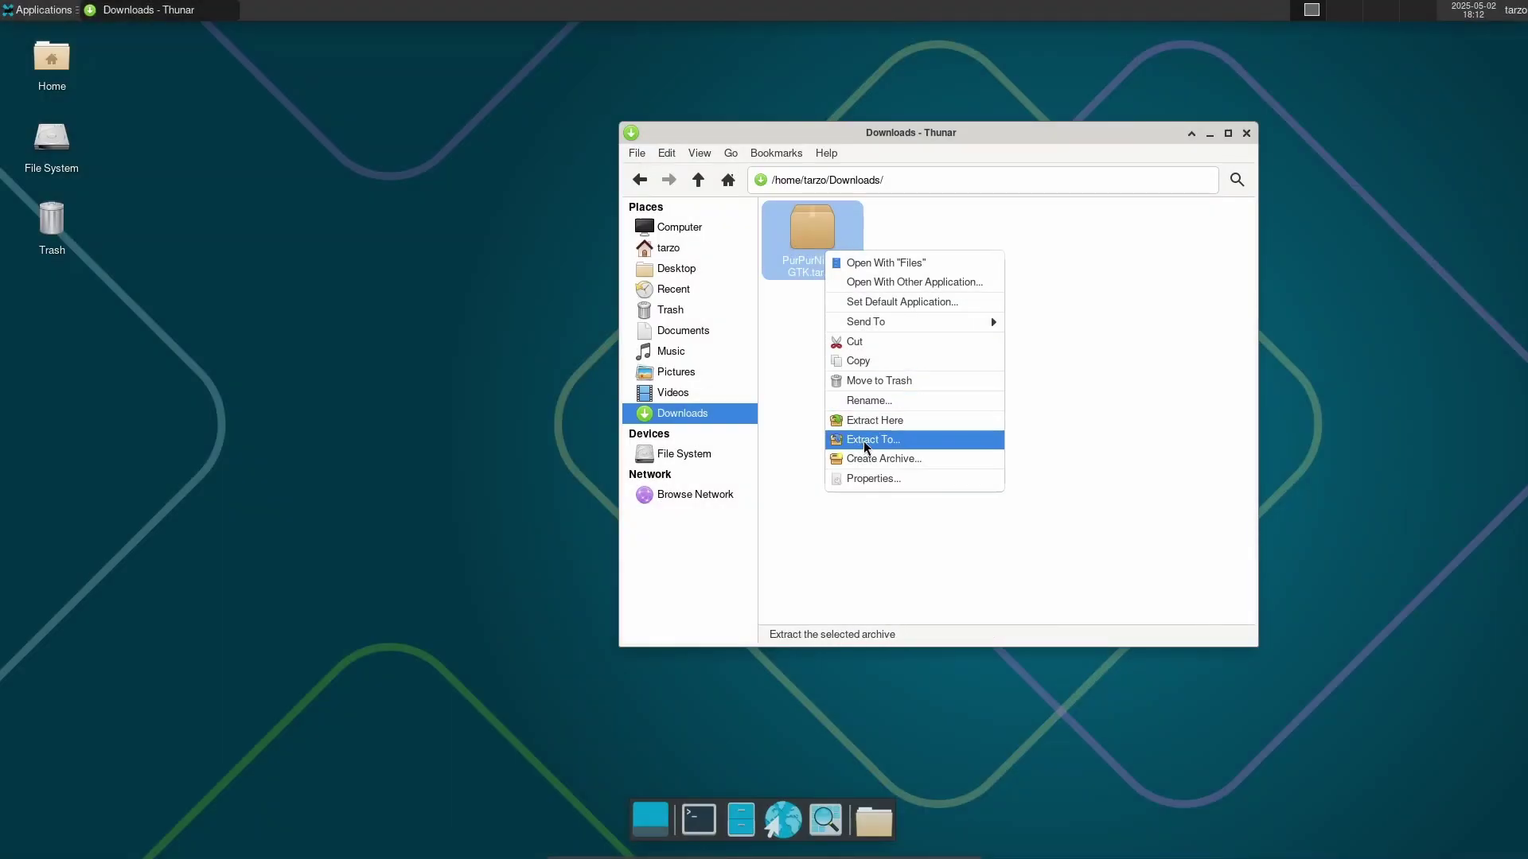
{"action": "left_click", "coordinate": [895, 422]}
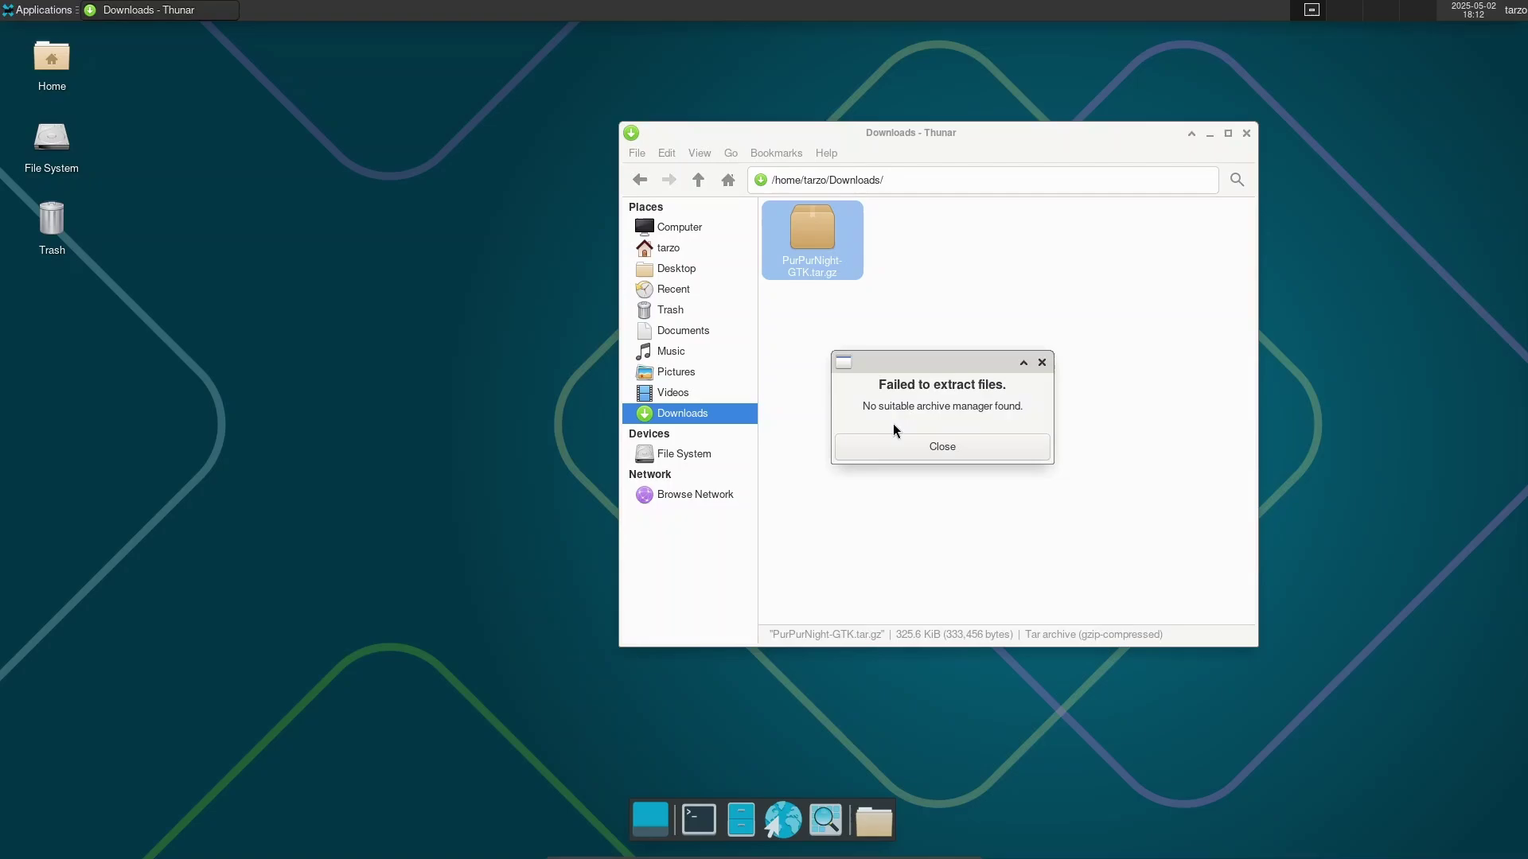
{"action": "left_click", "coordinate": [939, 442]}
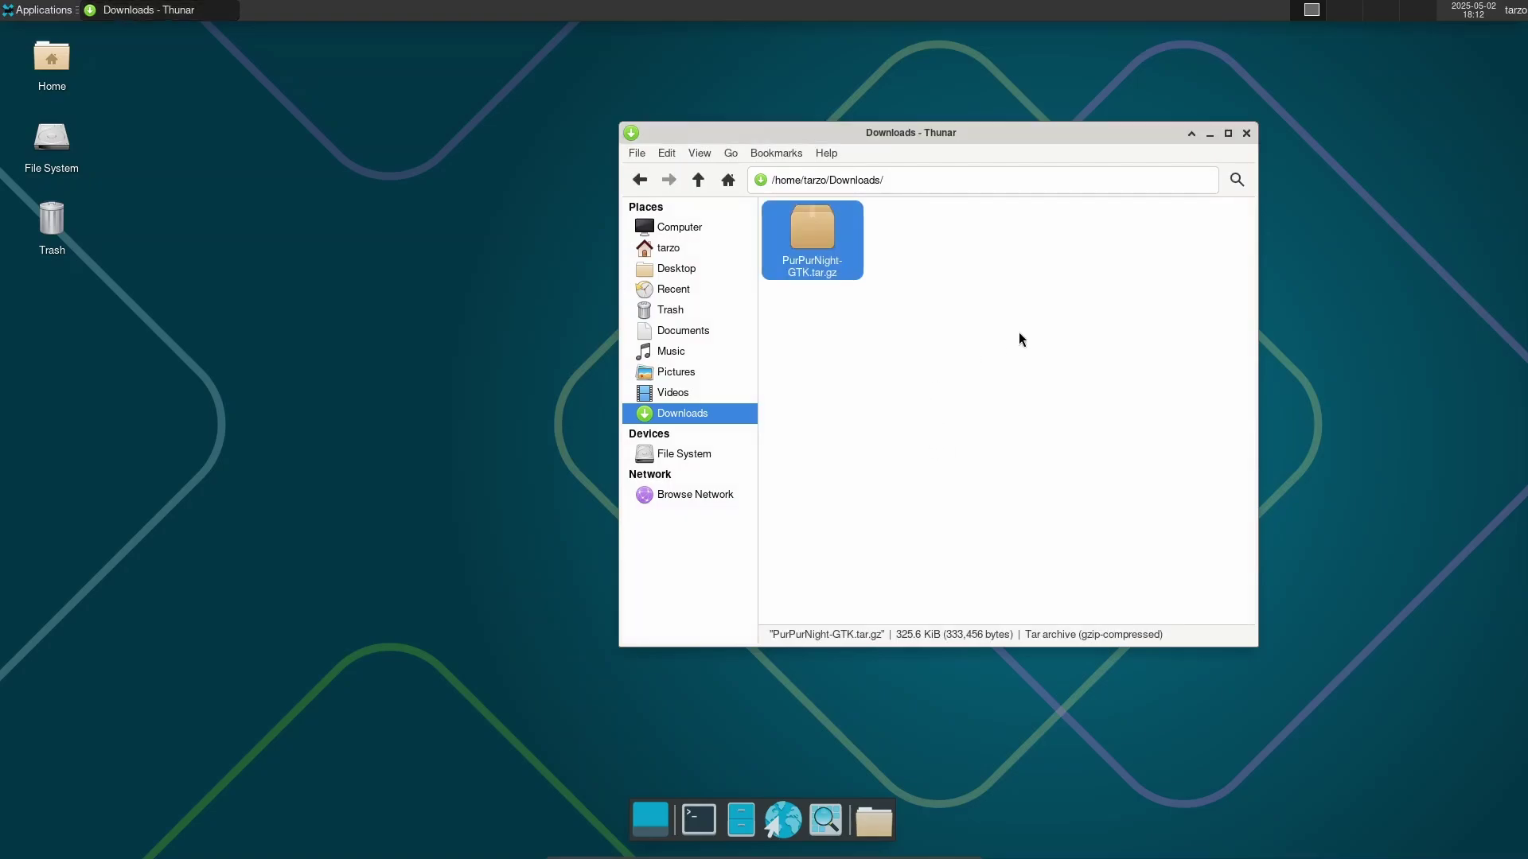
Open a terminal and change into the Downloads folder with cd ./Downloads/.
{"action": "left_click", "coordinate": [699, 819]}
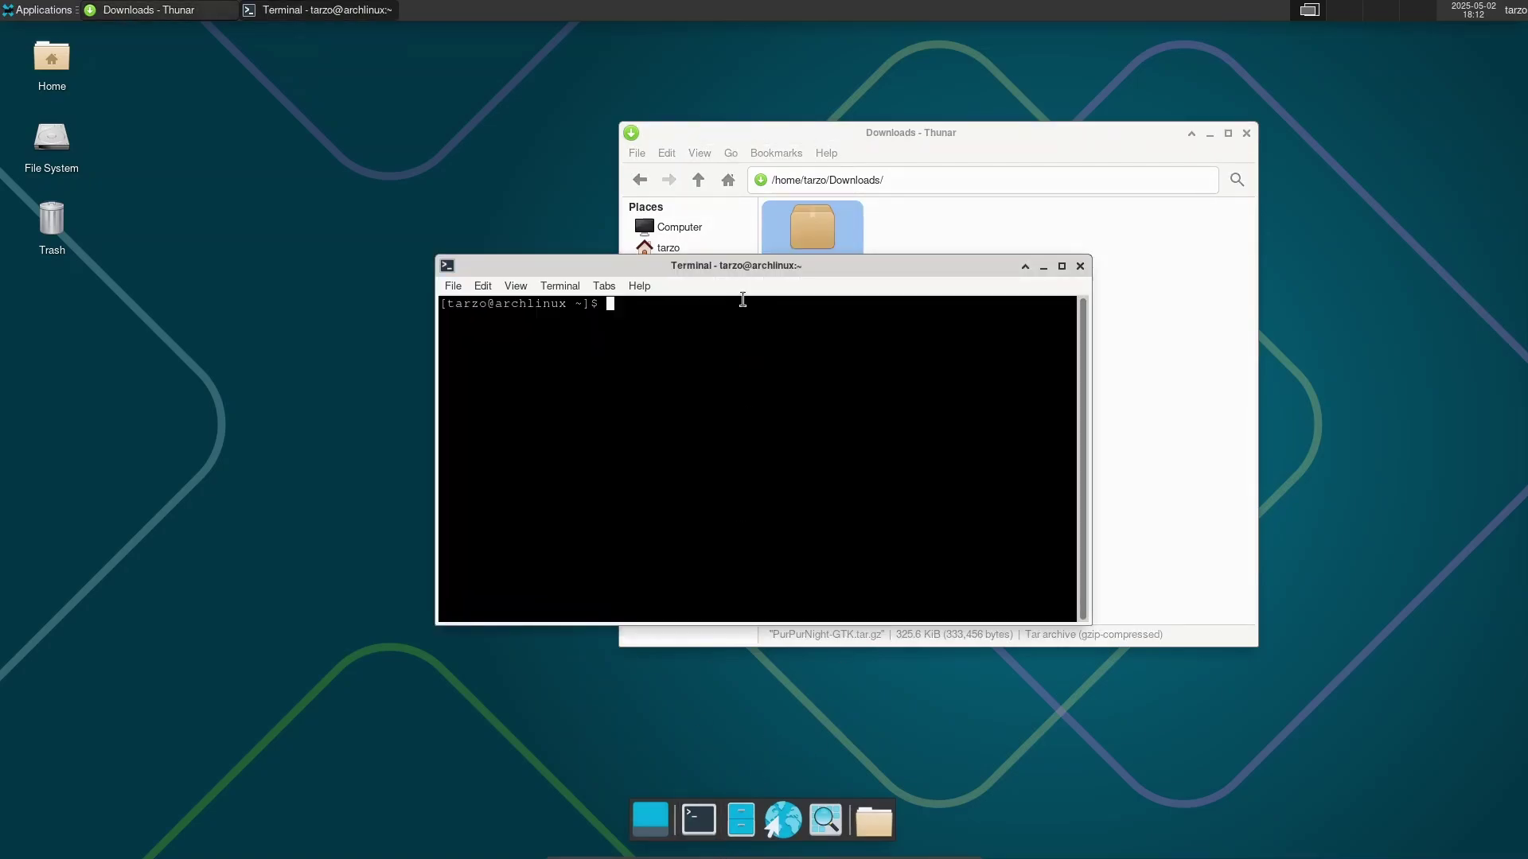
{"action": "left_click_drag", "start_coordinate": [740, 263], "coordinate": [787, 390]}
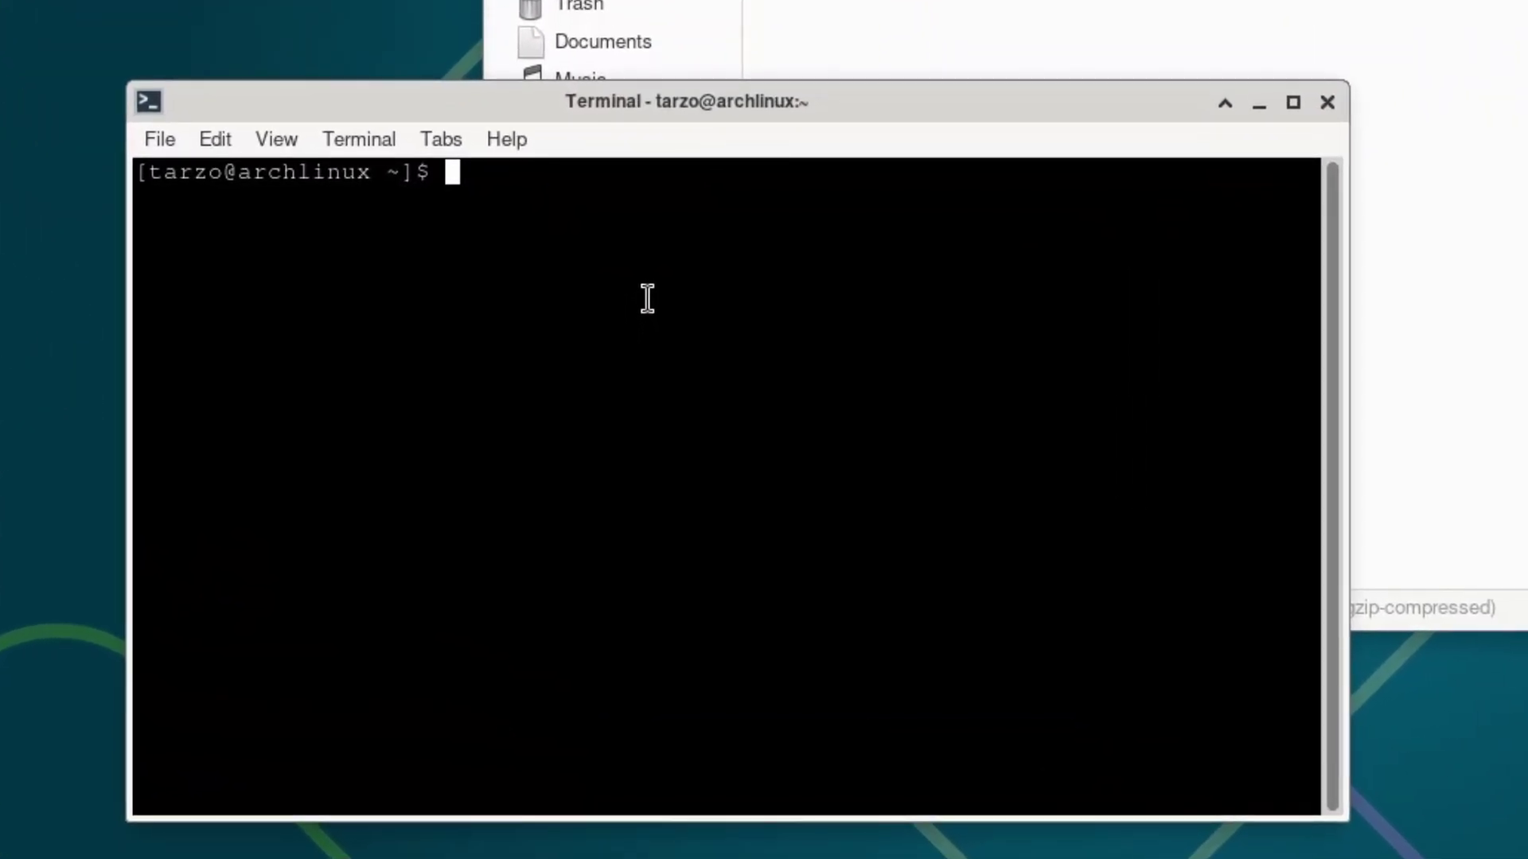
{"action": "type", "text": "cd Do"}
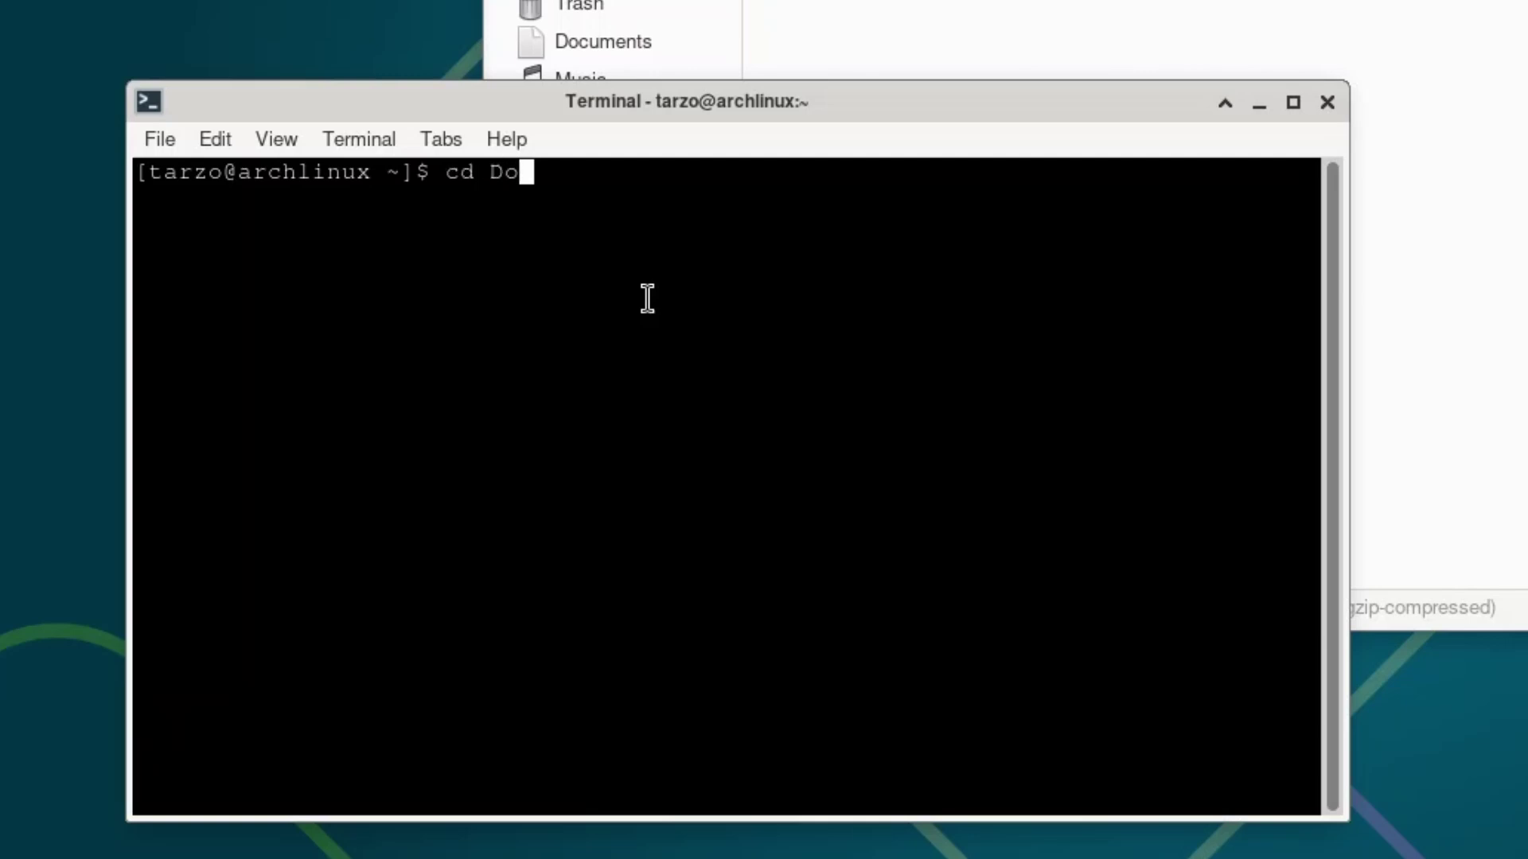
{"action": "key", "text": "BackSpace"}
{"action": "key", "text": "BackSpace"}
{"action": "key", "text": "BackSpace"}
{"action": "type", "text": "./Down"}
{"action": "key", "text": "Tab"}
{"action": "key", "text": "Return"}
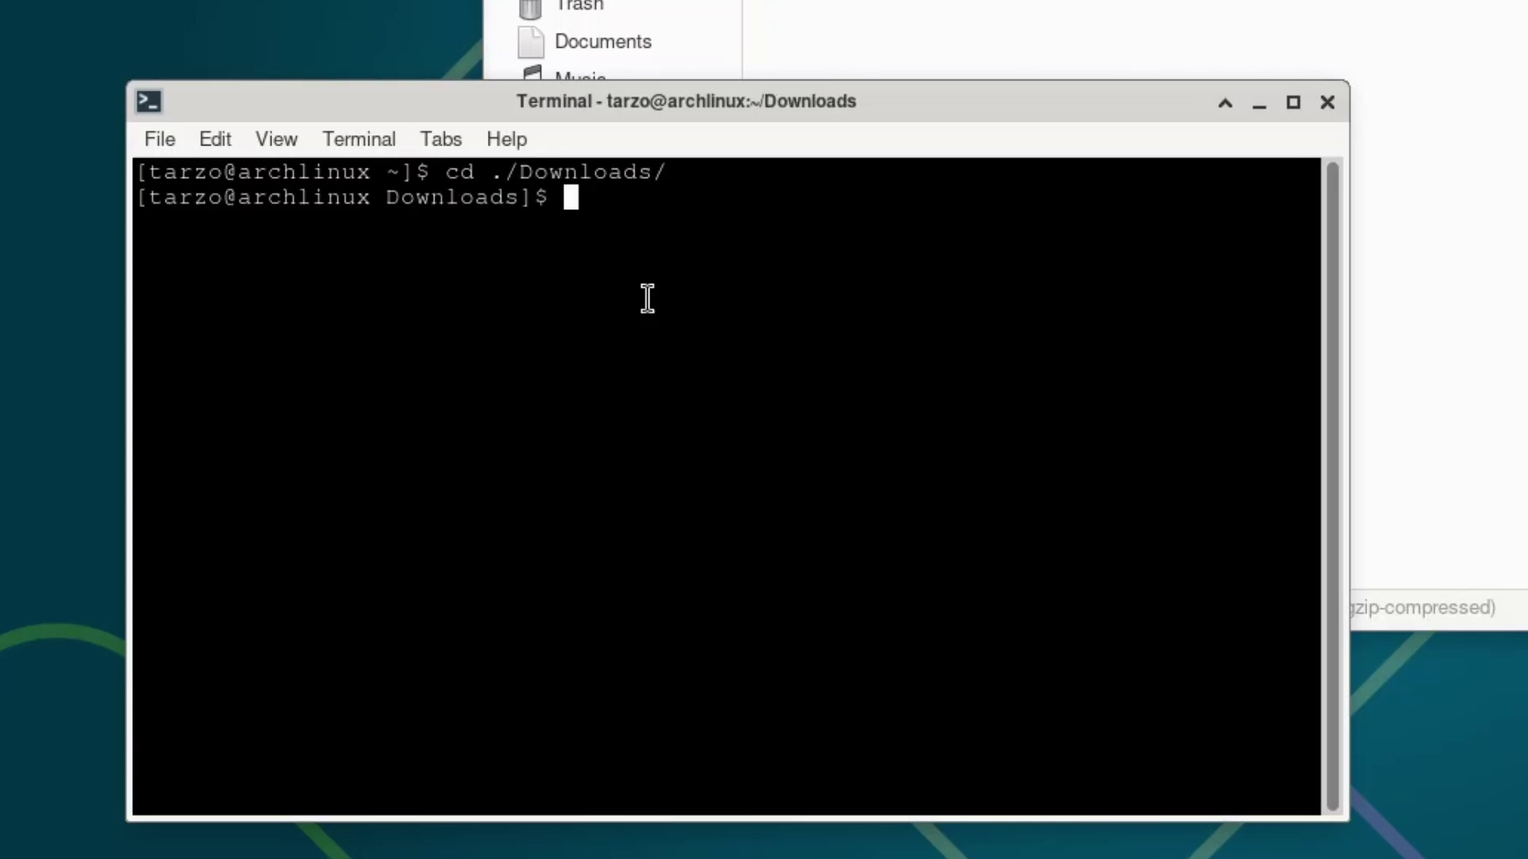
Extract the archive with tar -xvf PurPurNight-GTK.tar.gz.
{"action": "type", "text": "tar -xvf "}
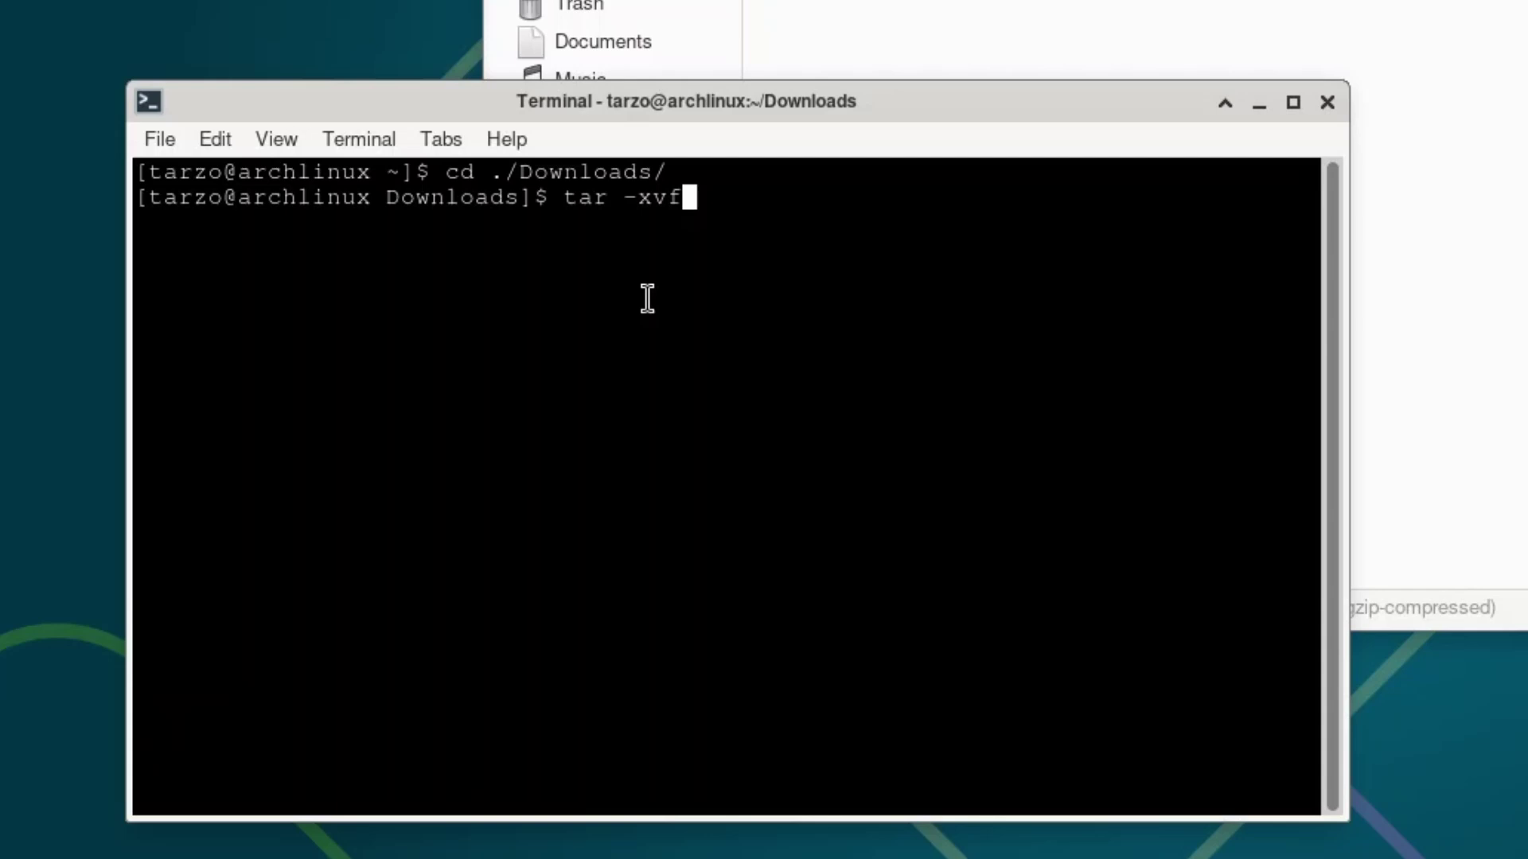
{"action": "type", "text": "P"}
{"action": "key", "text": "Tab"}
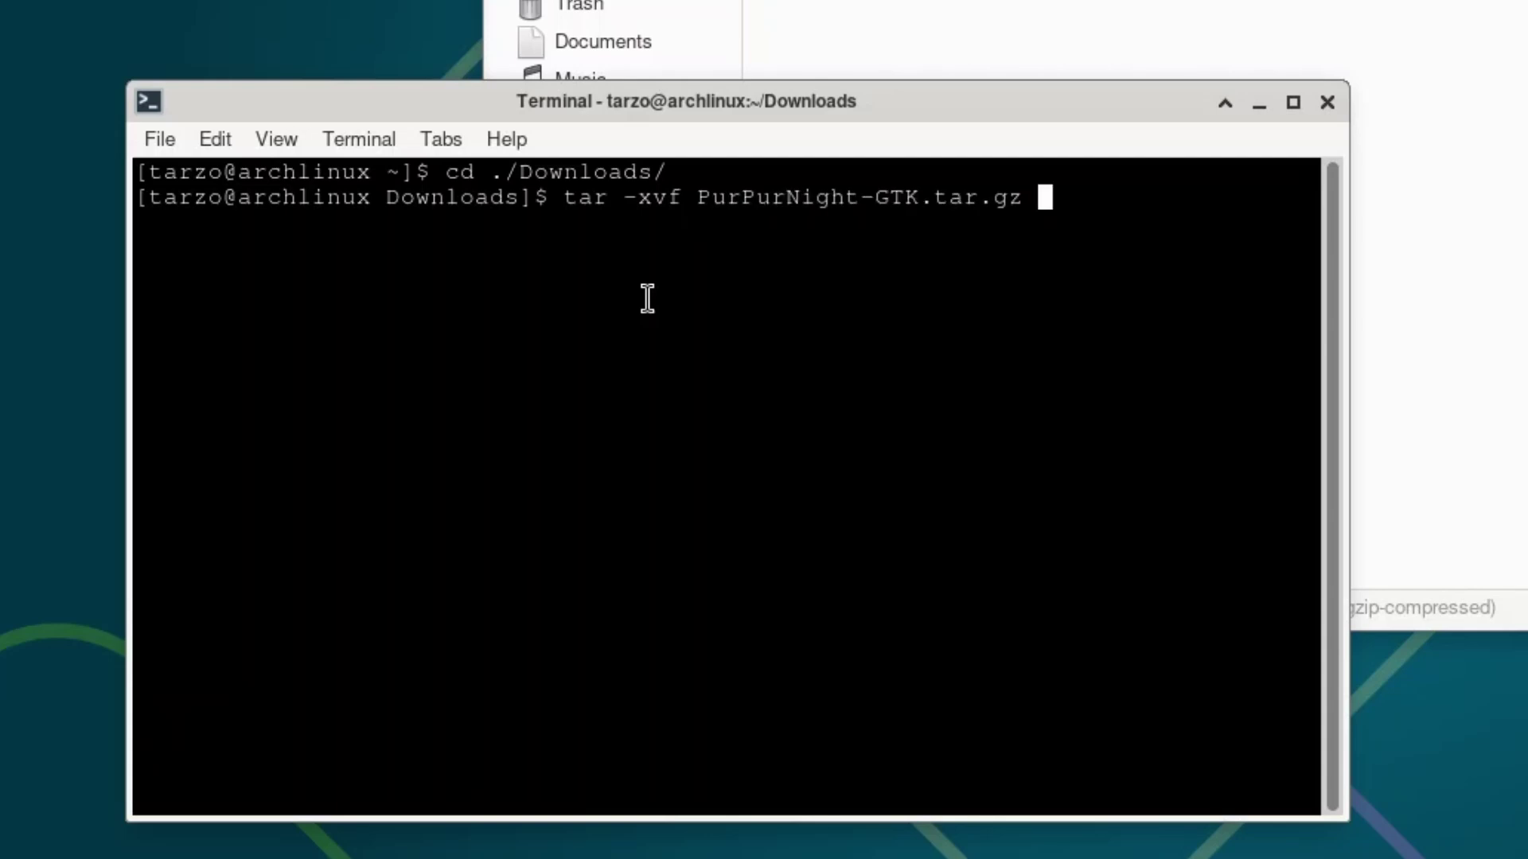
{"action": "key", "text": "Return"}
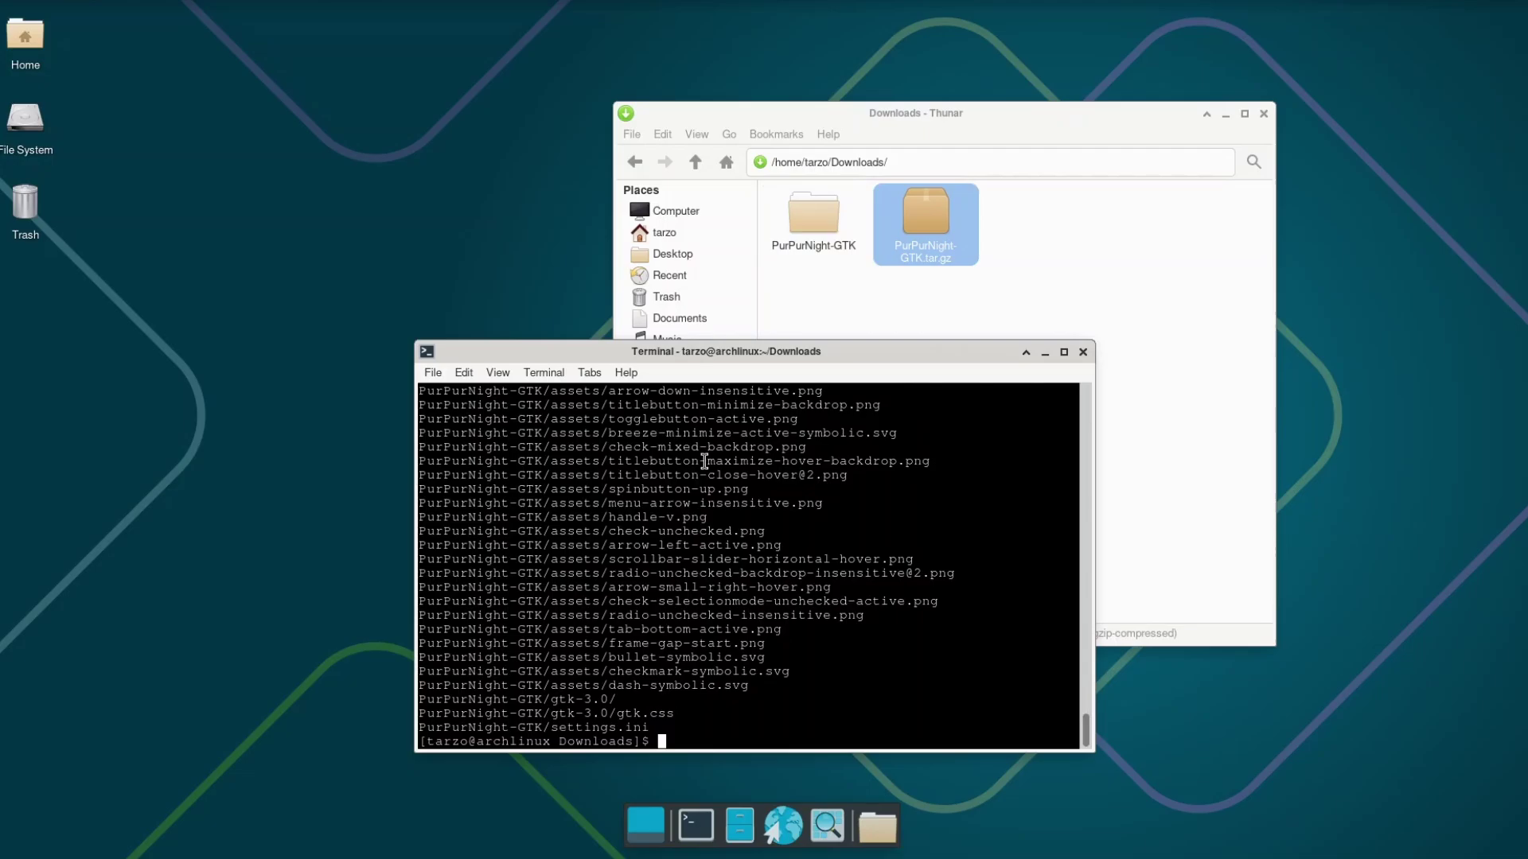
Inspect the extracted PurPurNight-GTK folder, including gtk-4.0, then return to Downloads.
{"action": "double_click", "coordinate": [827, 255]}
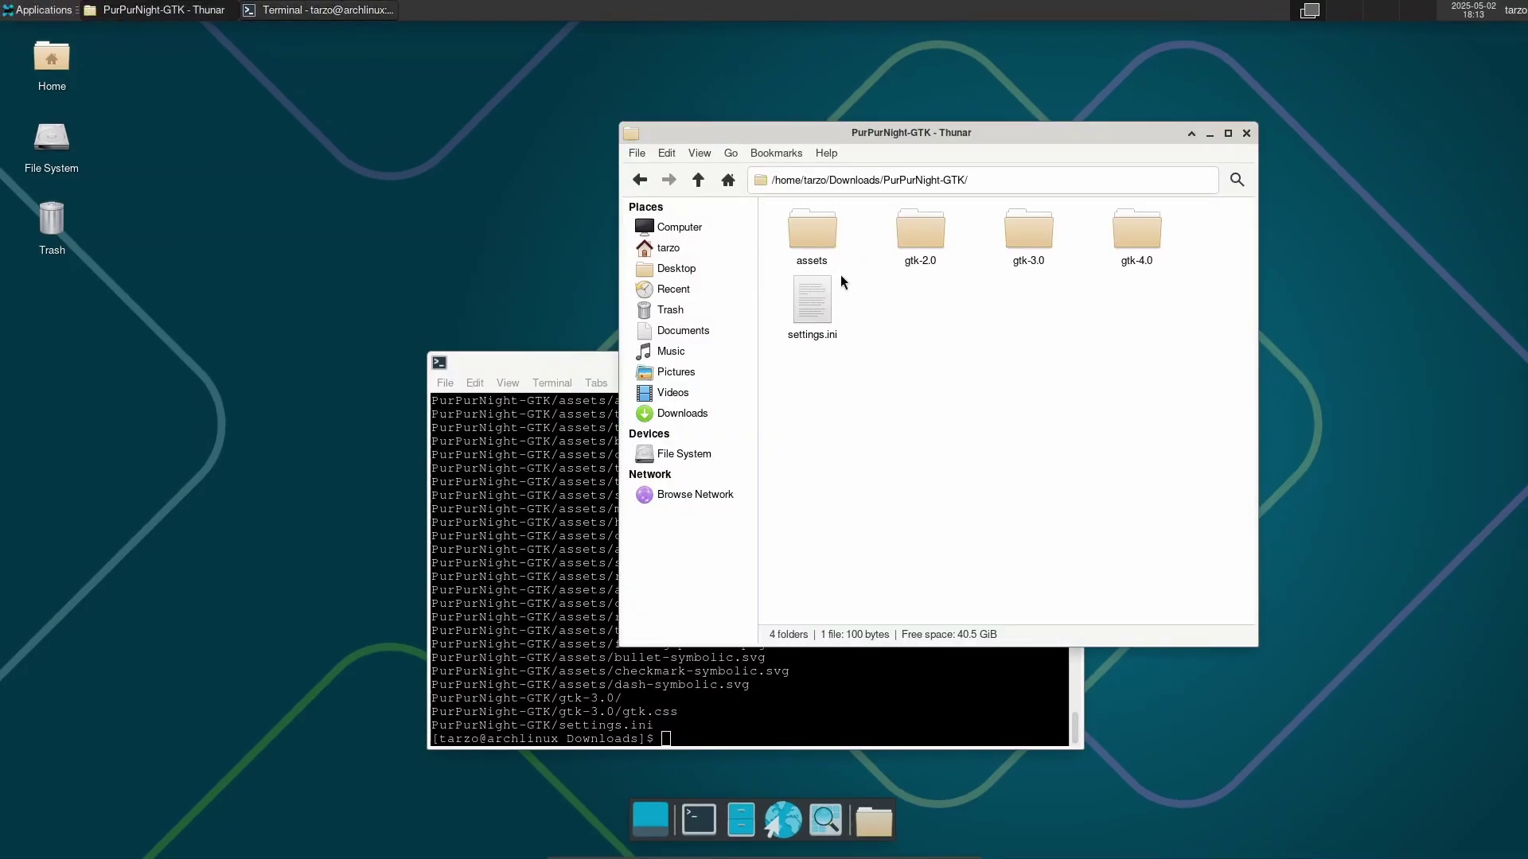
{"action": "left_click_drag", "start_coordinate": [792, 384], "coordinate": [1124, 230]}
{"action": "left_click", "coordinate": [1051, 377]}
{"action": "double_click", "coordinate": [1122, 253]}
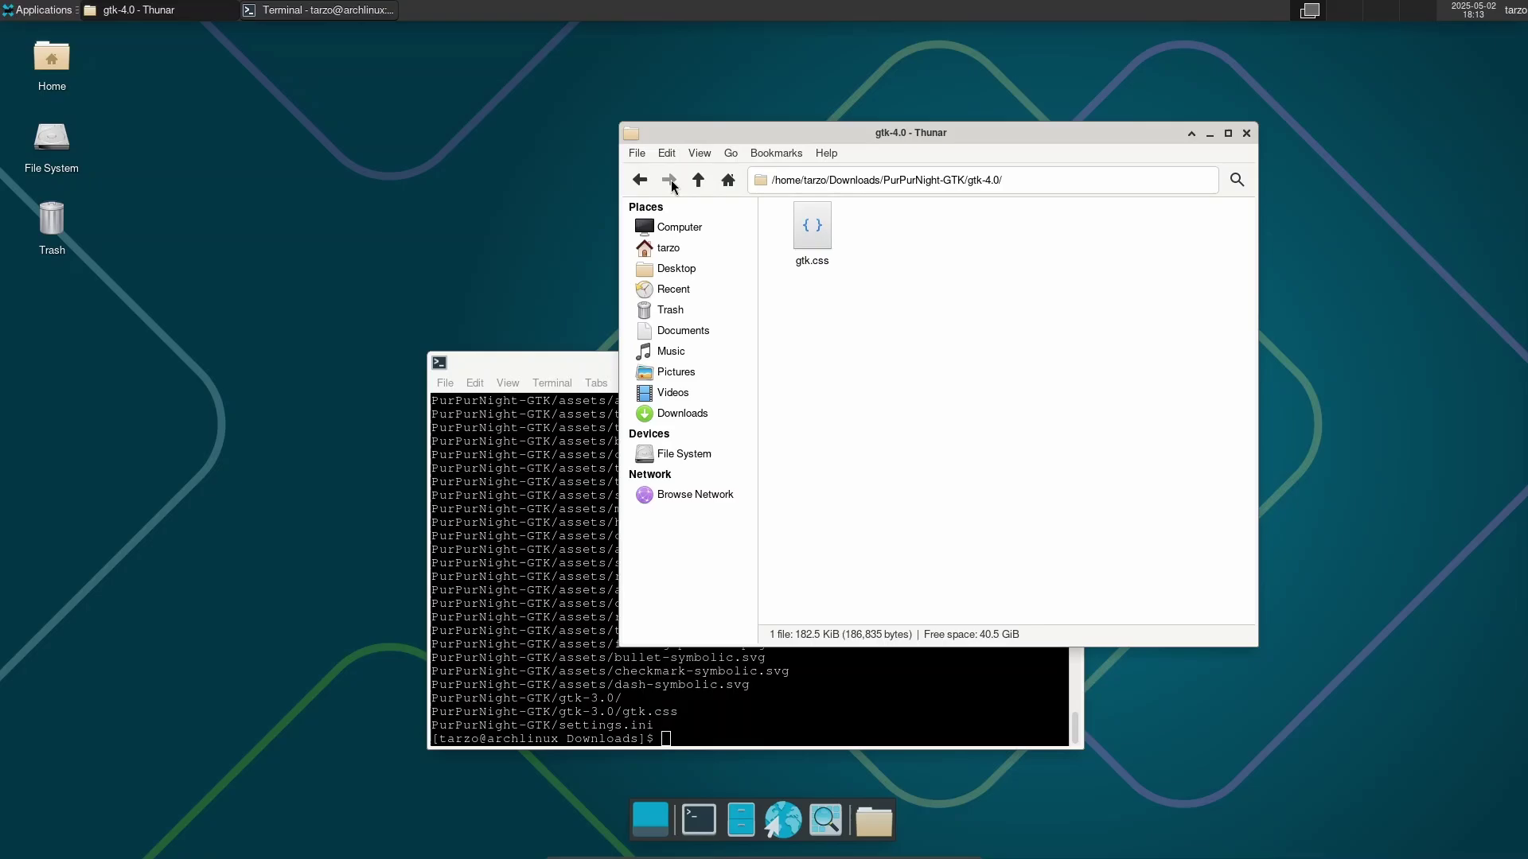
{"action": "left_click", "coordinate": [640, 182]}
{"action": "left_click", "coordinate": [641, 181]}
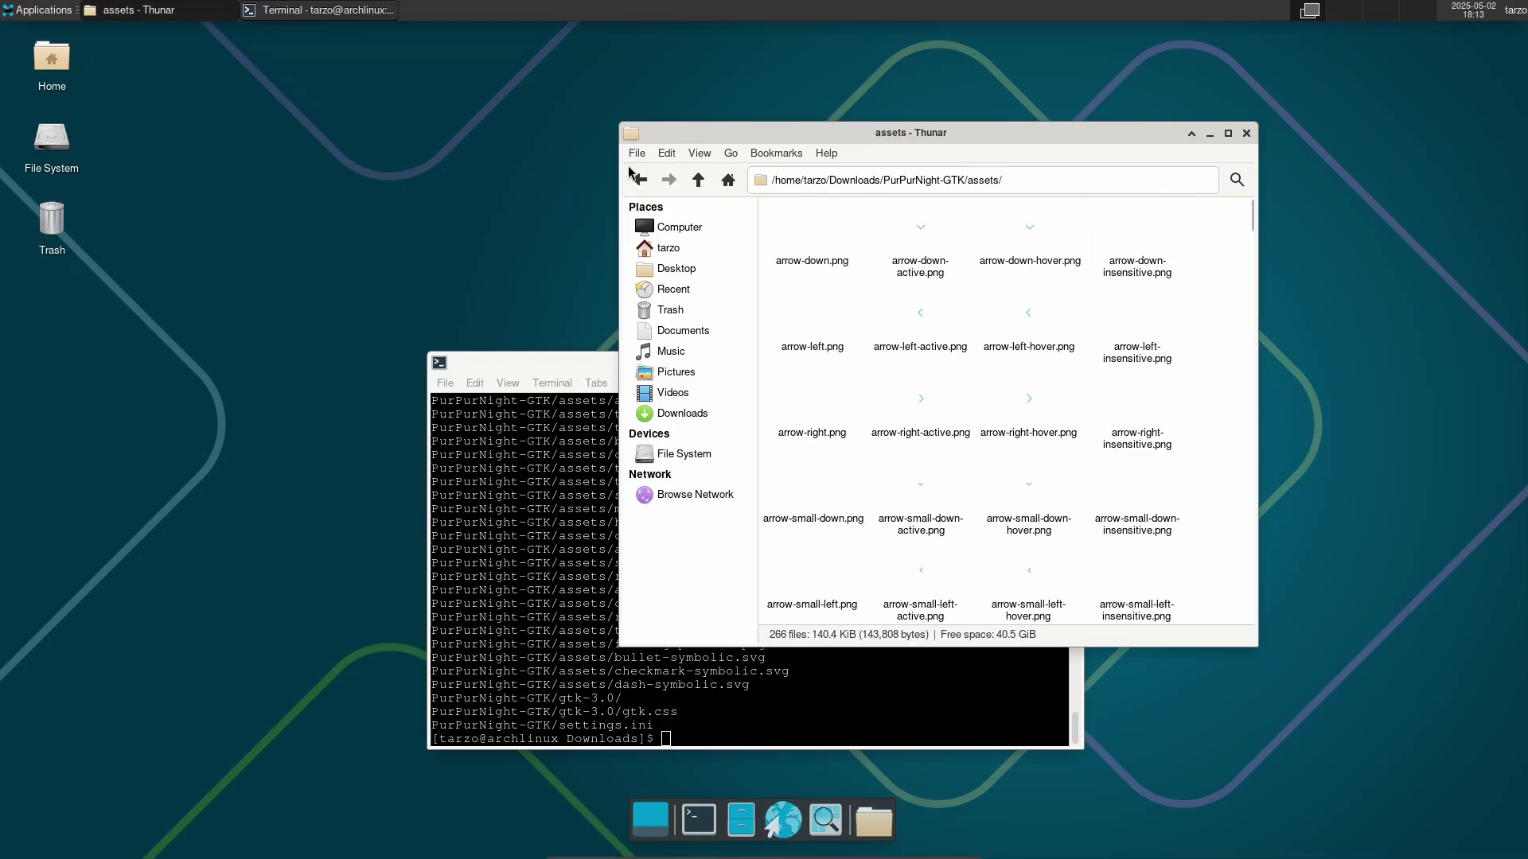
{"action": "left_click", "coordinate": [641, 181]}
{"action": "left_click", "coordinate": [641, 183]}
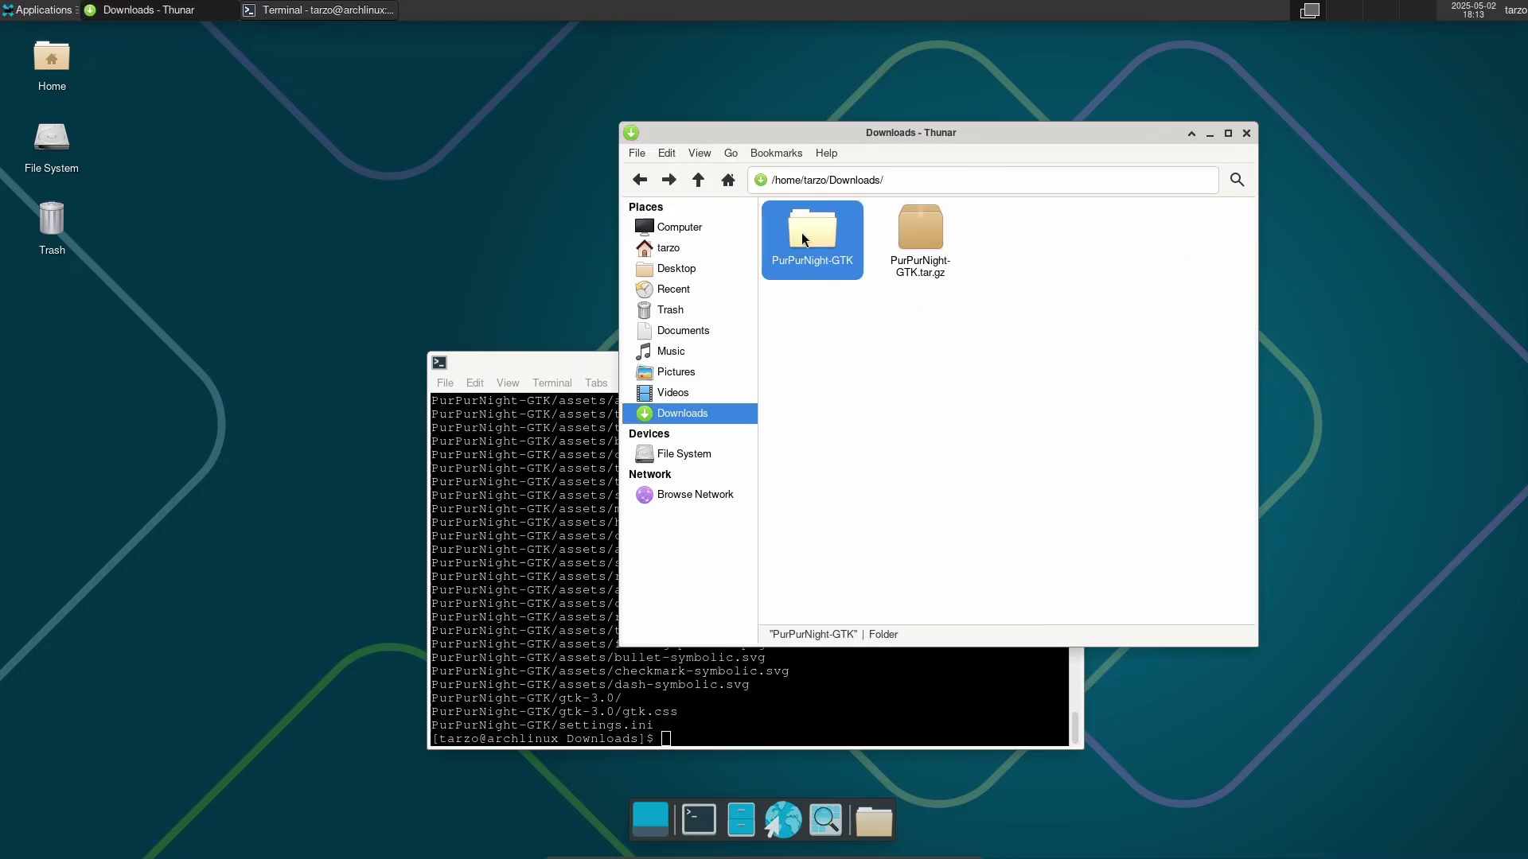
Cut the PurPurNight-GTK folder and paste it into ~/.themes.
{"action": "right_click", "coordinate": [800, 232]}
{"action": "left_click", "coordinate": [859, 359]}
{"action": "left_click", "coordinate": [691, 248]}
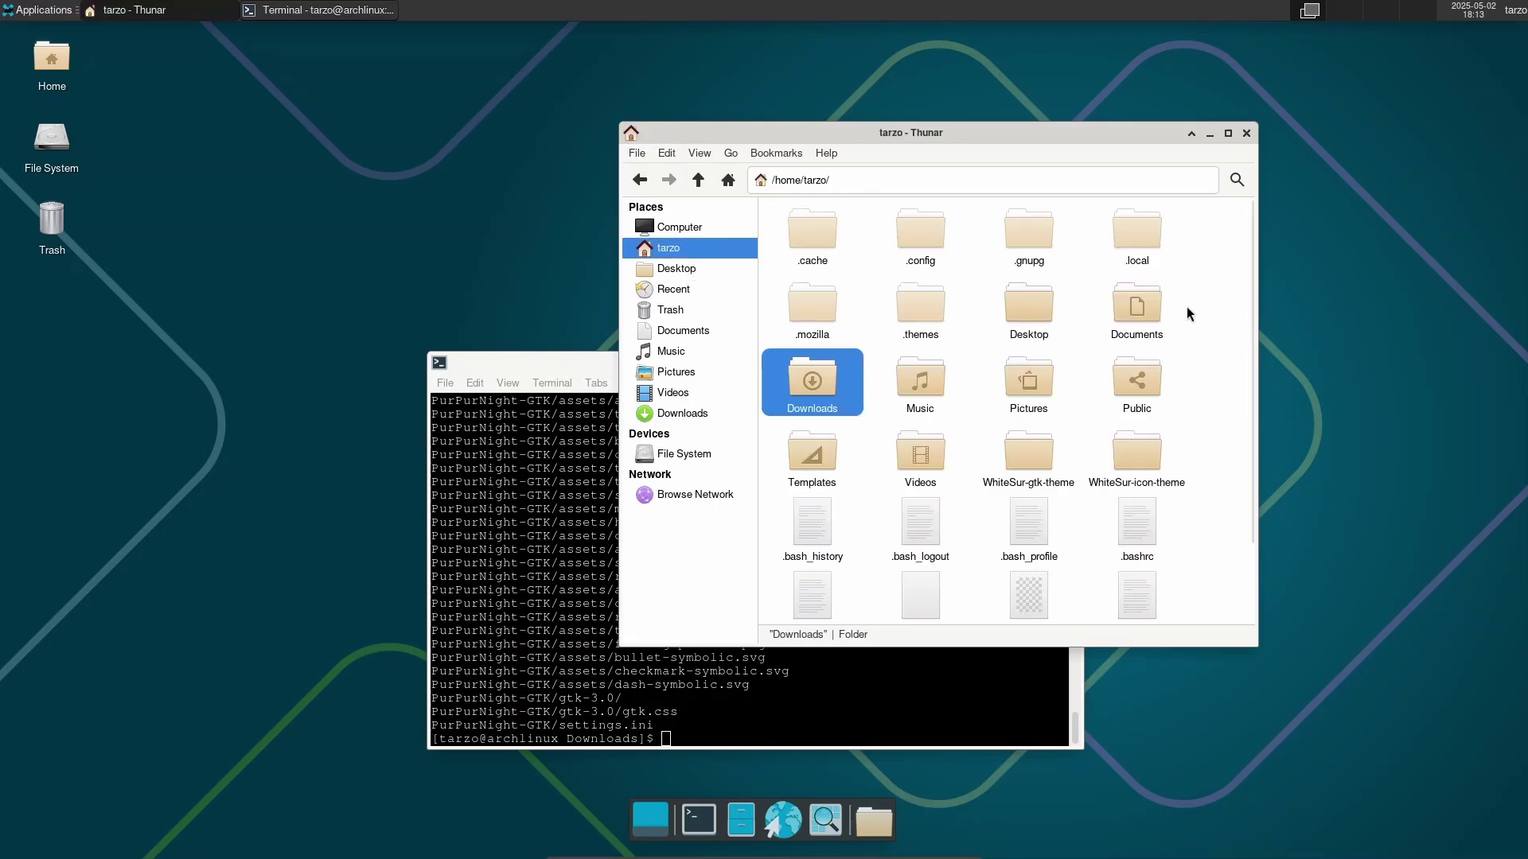
{"action": "double_click", "coordinate": [932, 304]}
{"action": "right_click", "coordinate": [913, 496]}
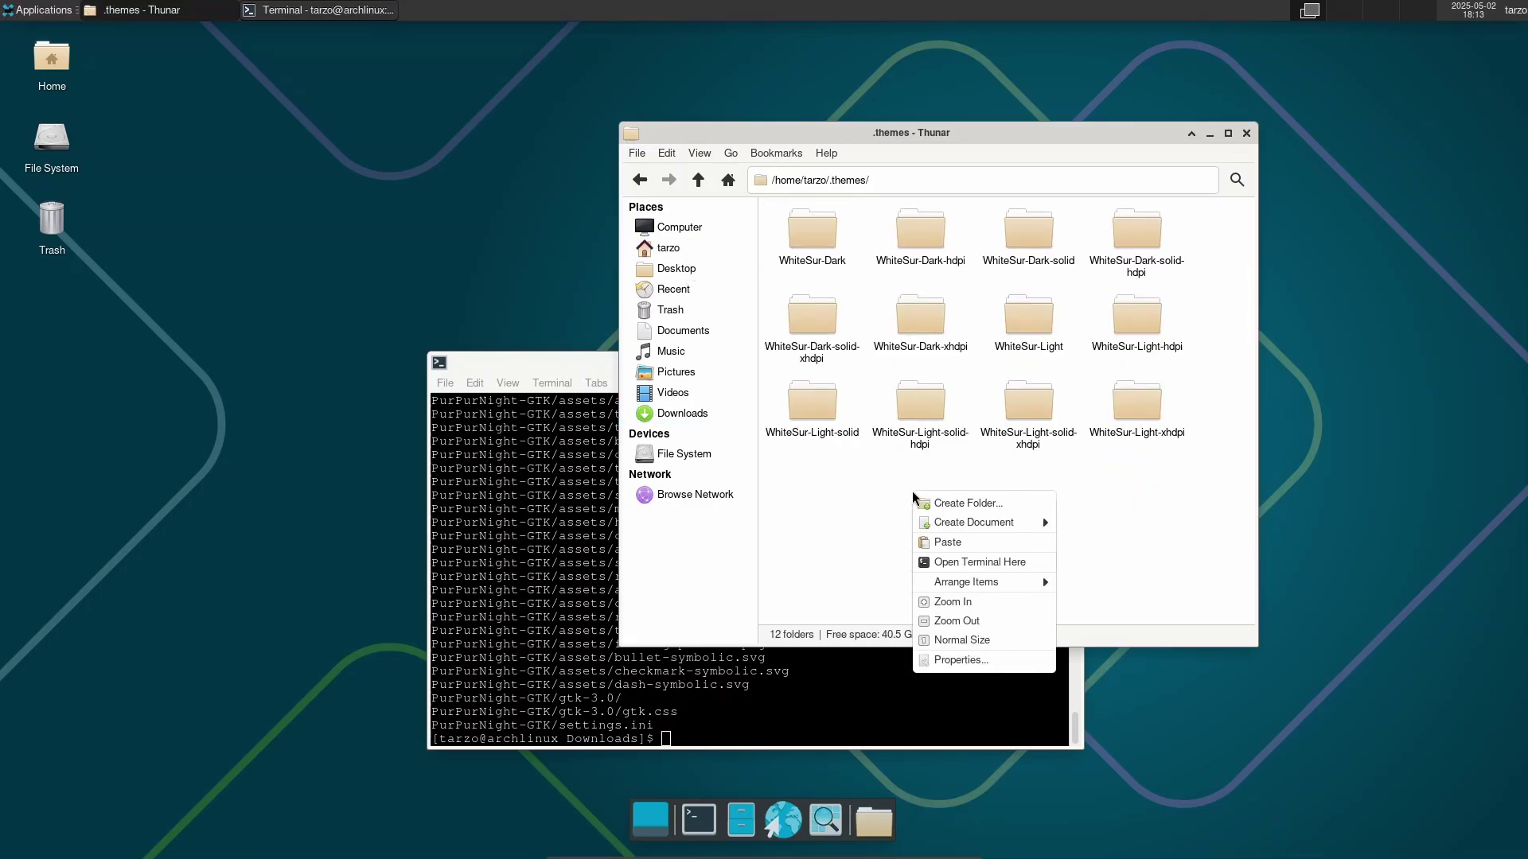
{"action": "left_click", "coordinate": [947, 543]}
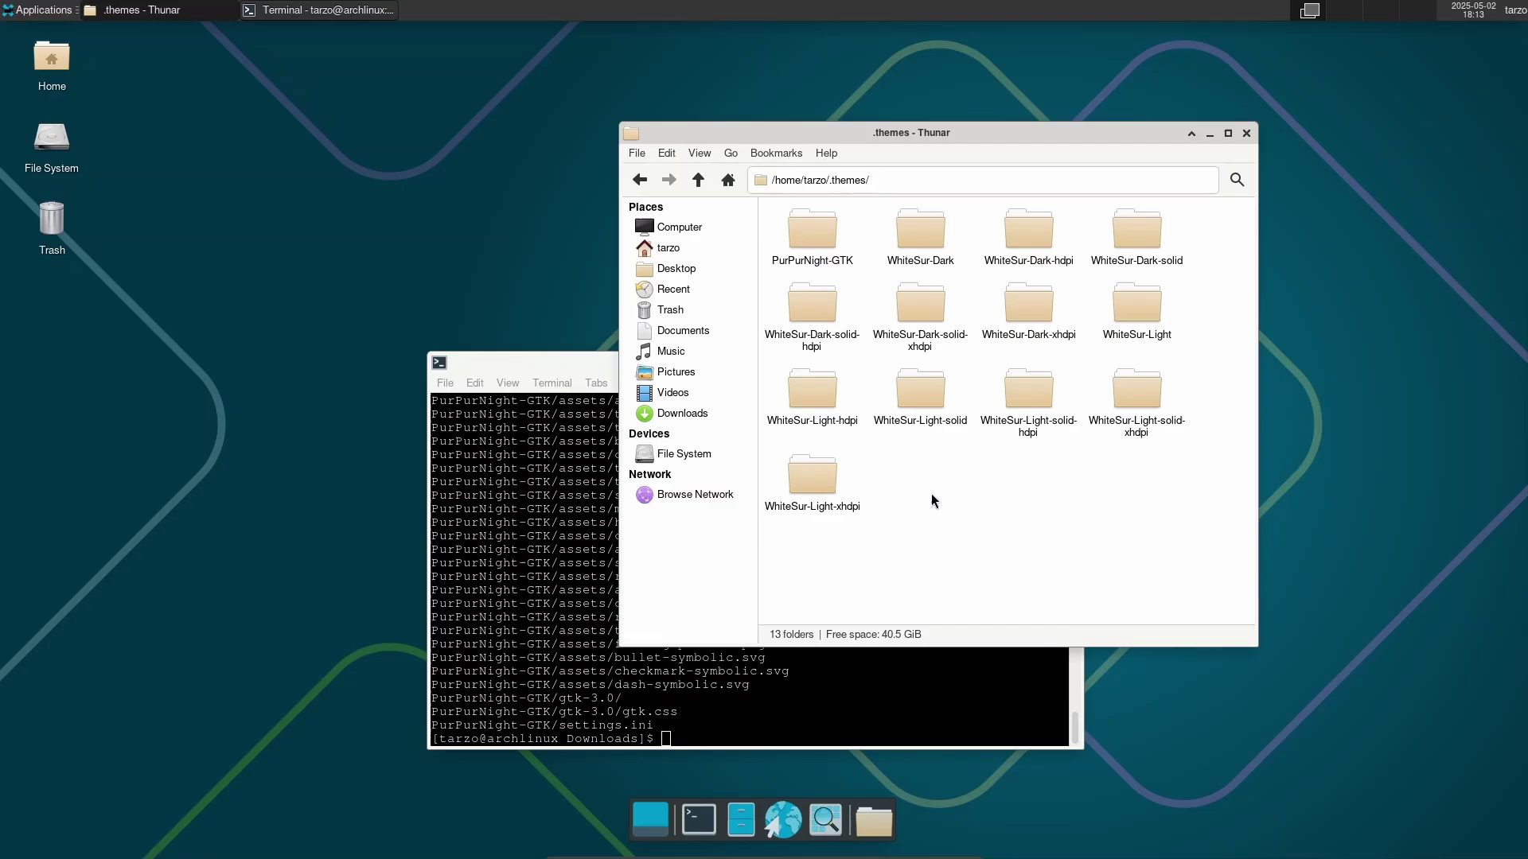
{"action": "left_click", "coordinate": [36, 9]}
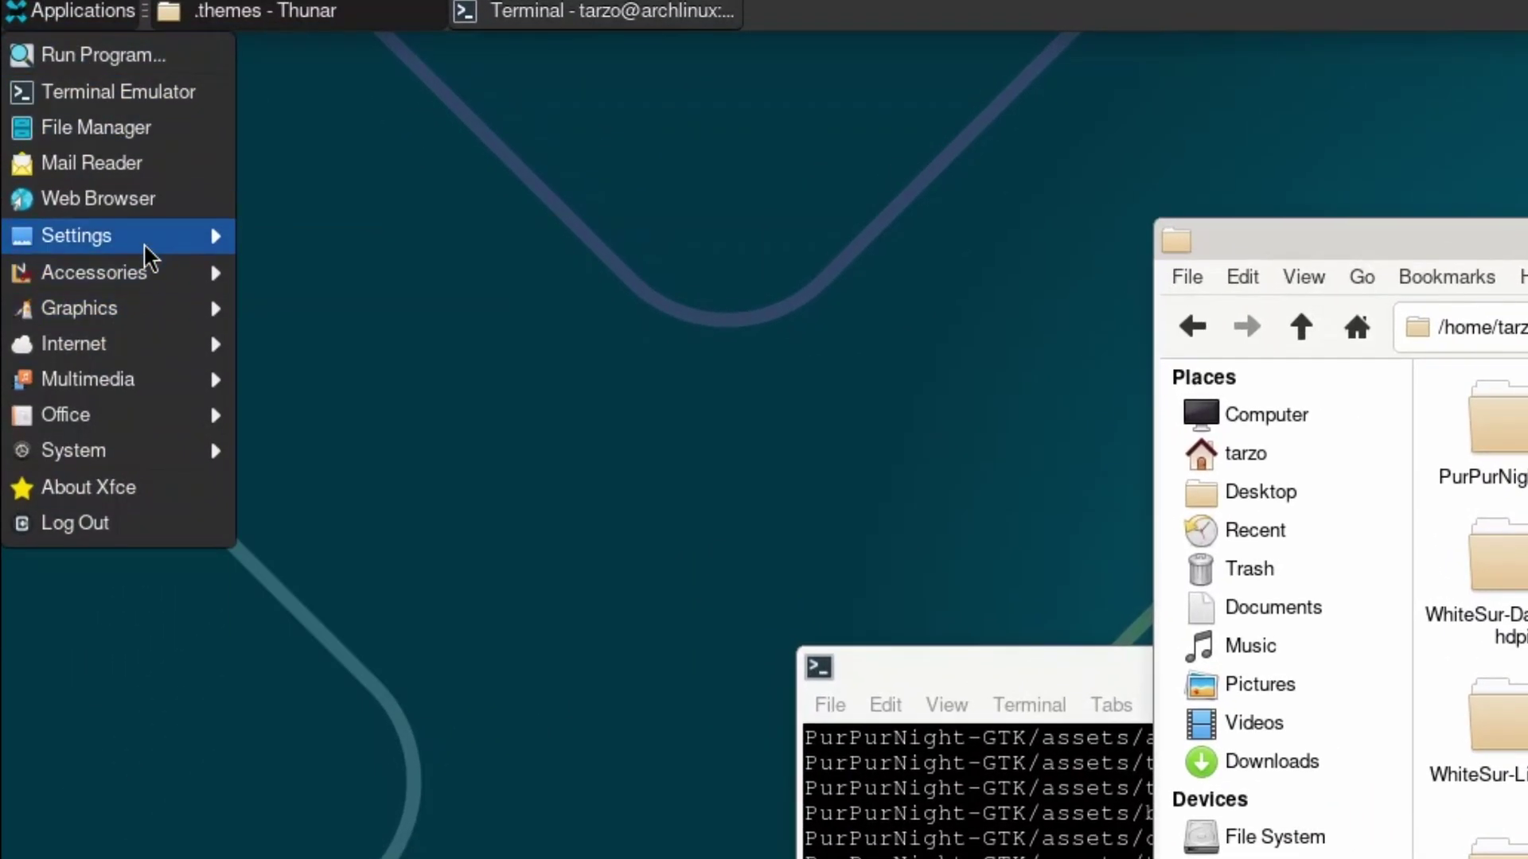
Apply PurPurNight-GTK as the style in Xfce Appearance settings.
{"action": "mouse_move", "coordinate": [149, 243]}
{"action": "left_click", "coordinate": [350, 302]}
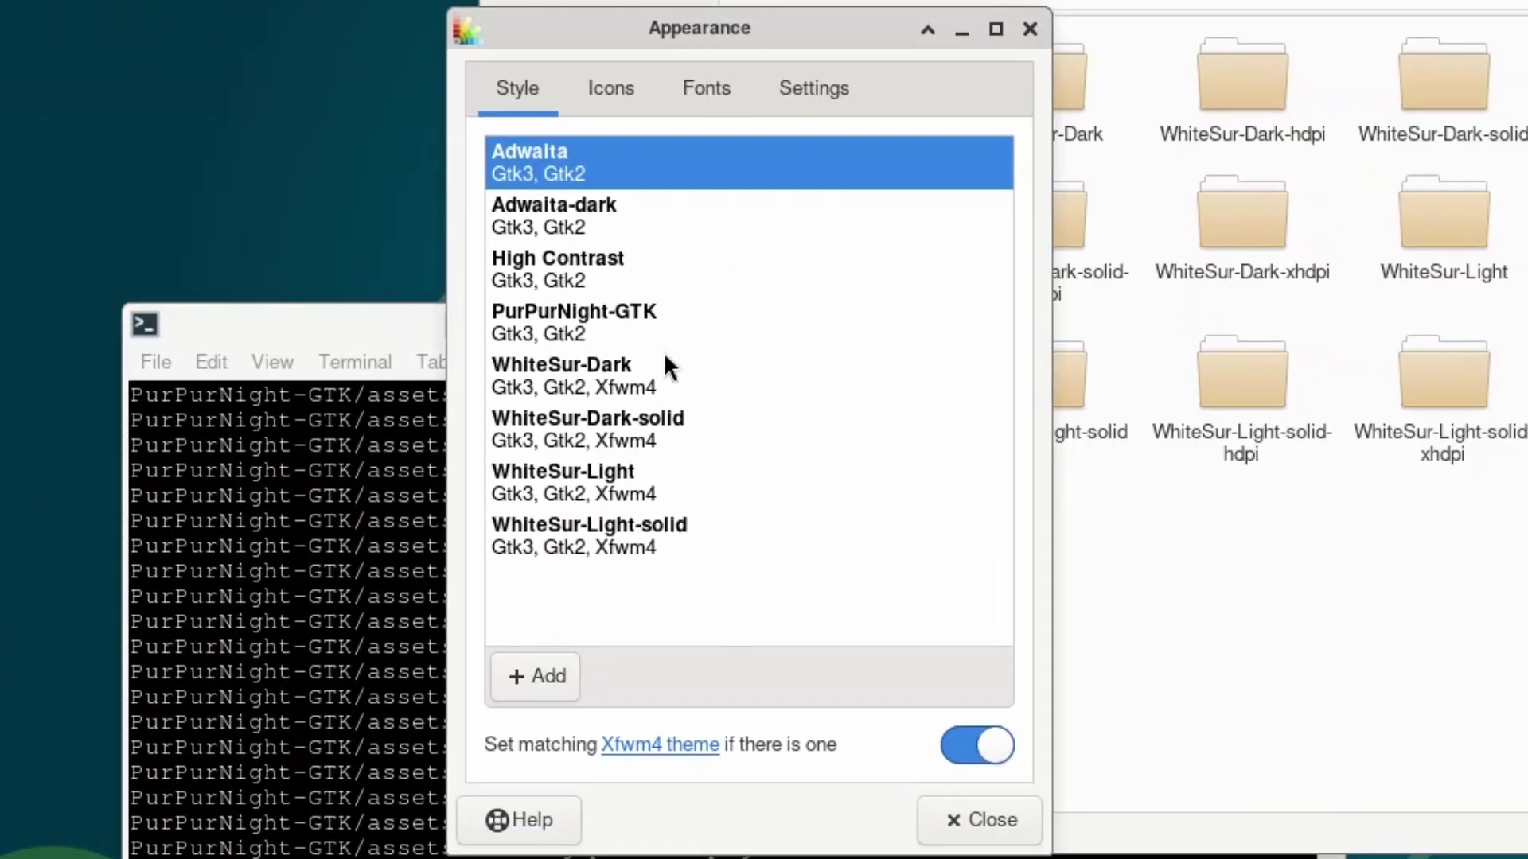
{"action": "left_click", "coordinate": [649, 326]}
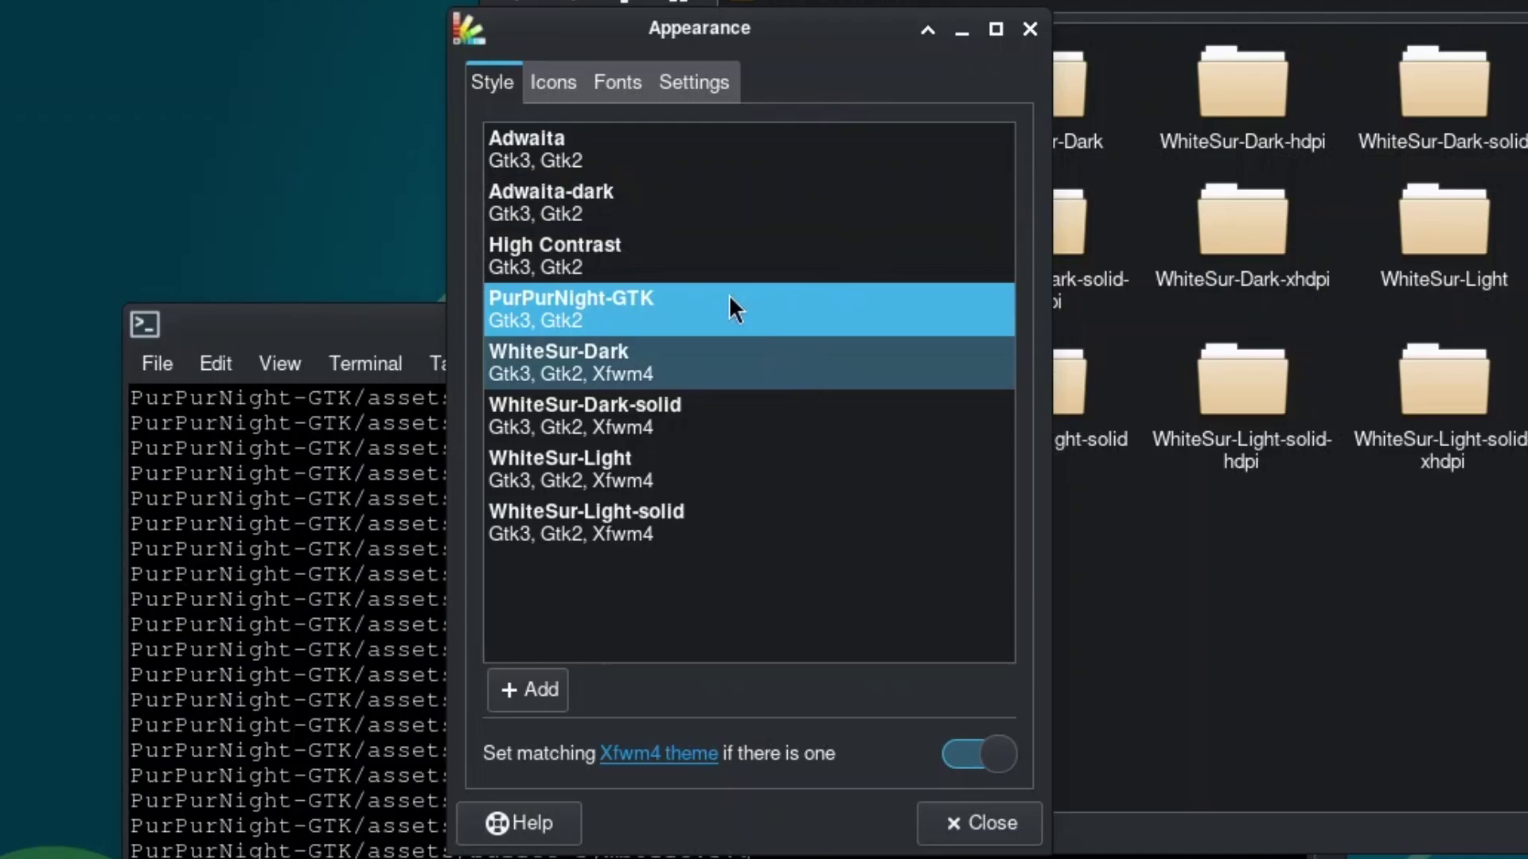
Look over the Icons and Fonts tabs, reposition the Appearance window, and start Firefox.
{"action": "left_click", "coordinate": [553, 82]}
{"action": "left_click", "coordinate": [617, 82]}
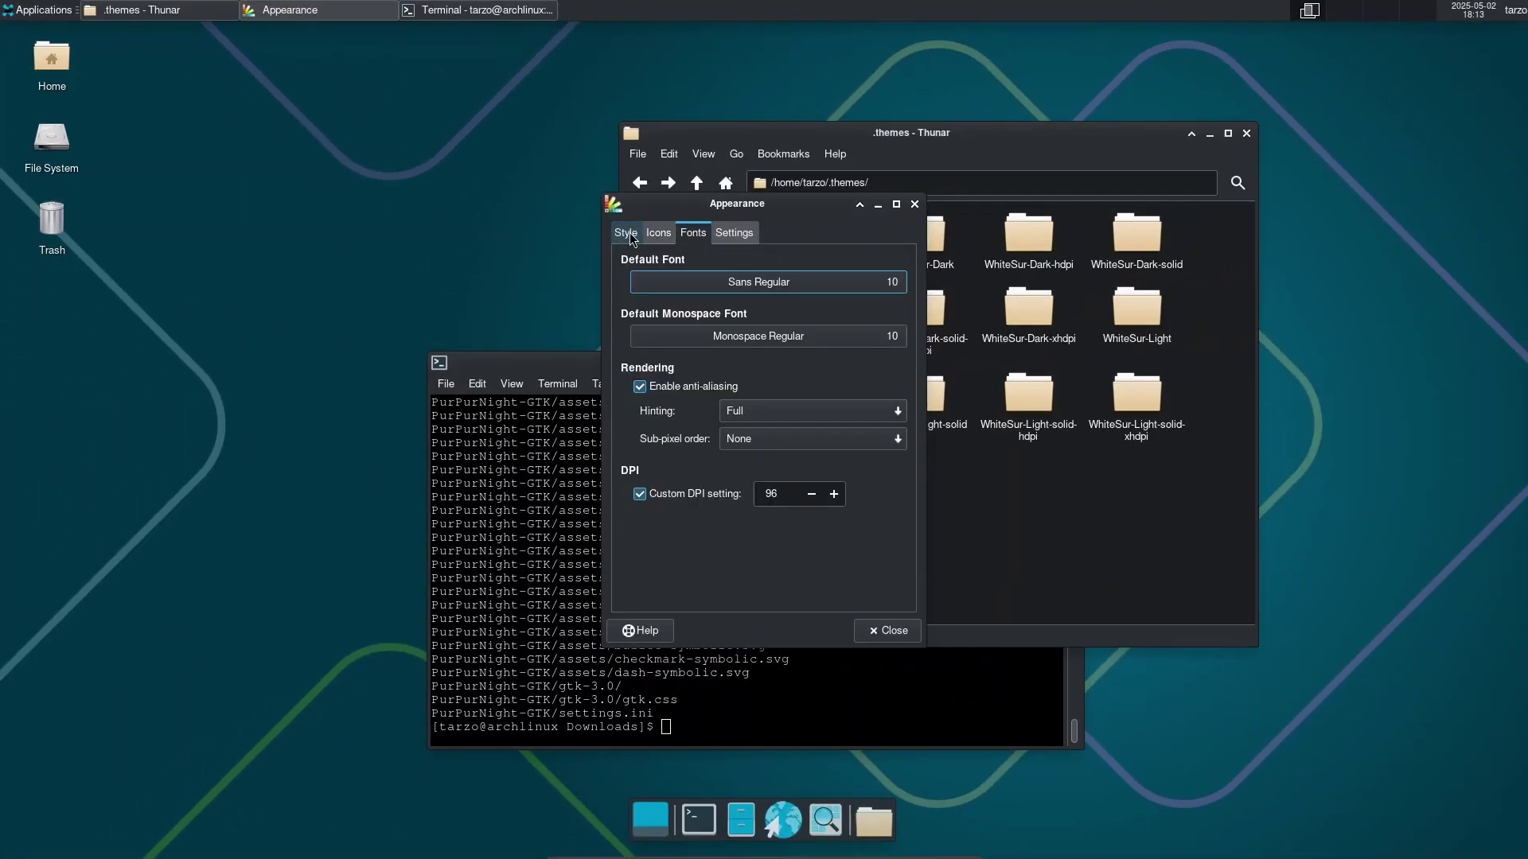
{"action": "left_click", "coordinate": [629, 234]}
{"action": "left_click_drag", "start_coordinate": [702, 200], "coordinate": [888, 188]}
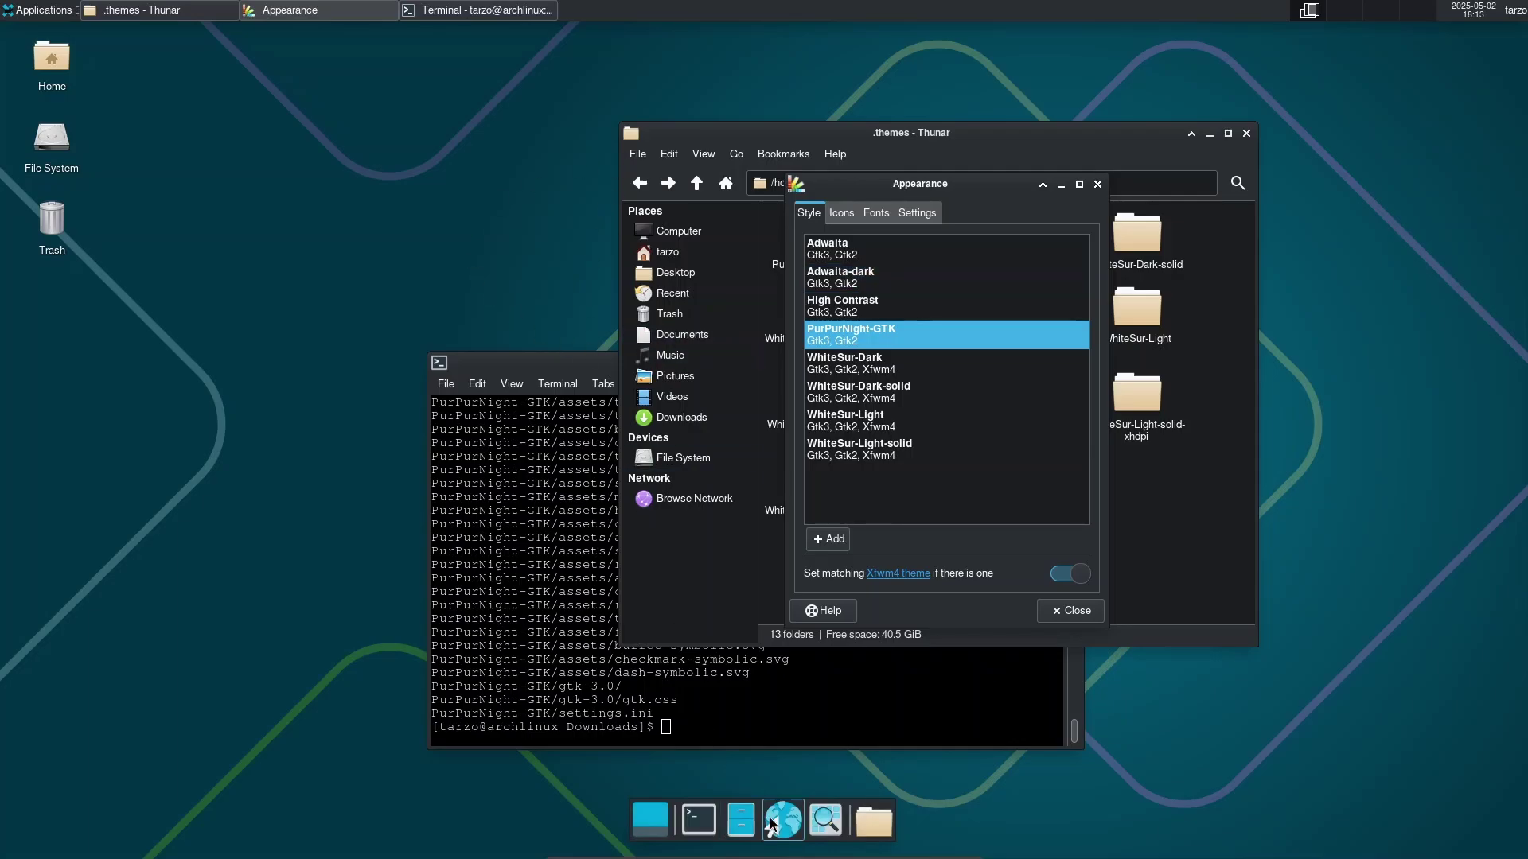
{"action": "left_click", "coordinate": [772, 824]}
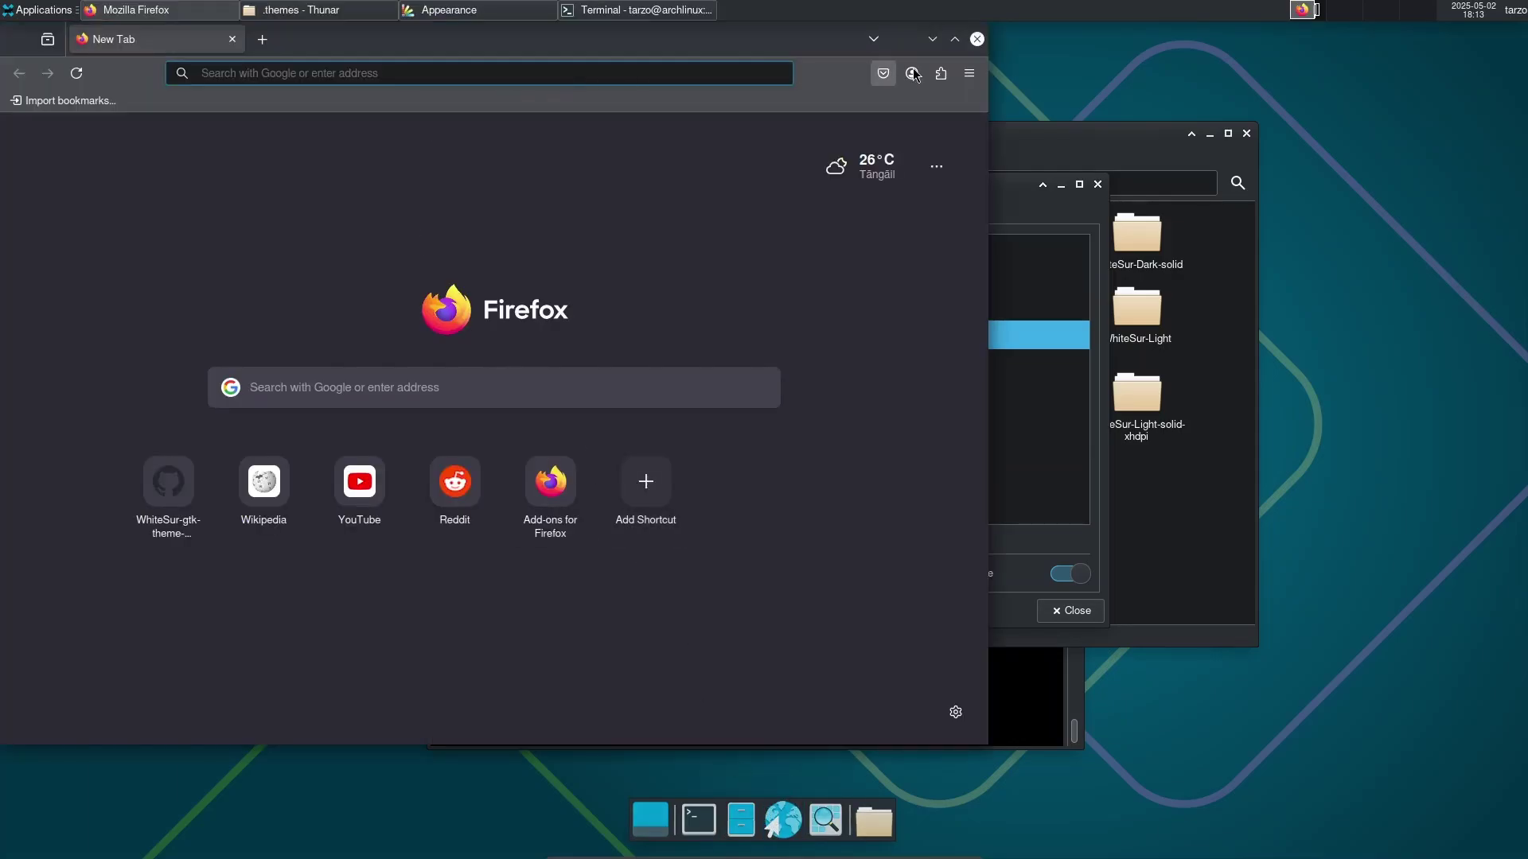
Check Firefox's themed main menu, then bring the Appearance settings back in front.
{"action": "left_click", "coordinate": [970, 74]}
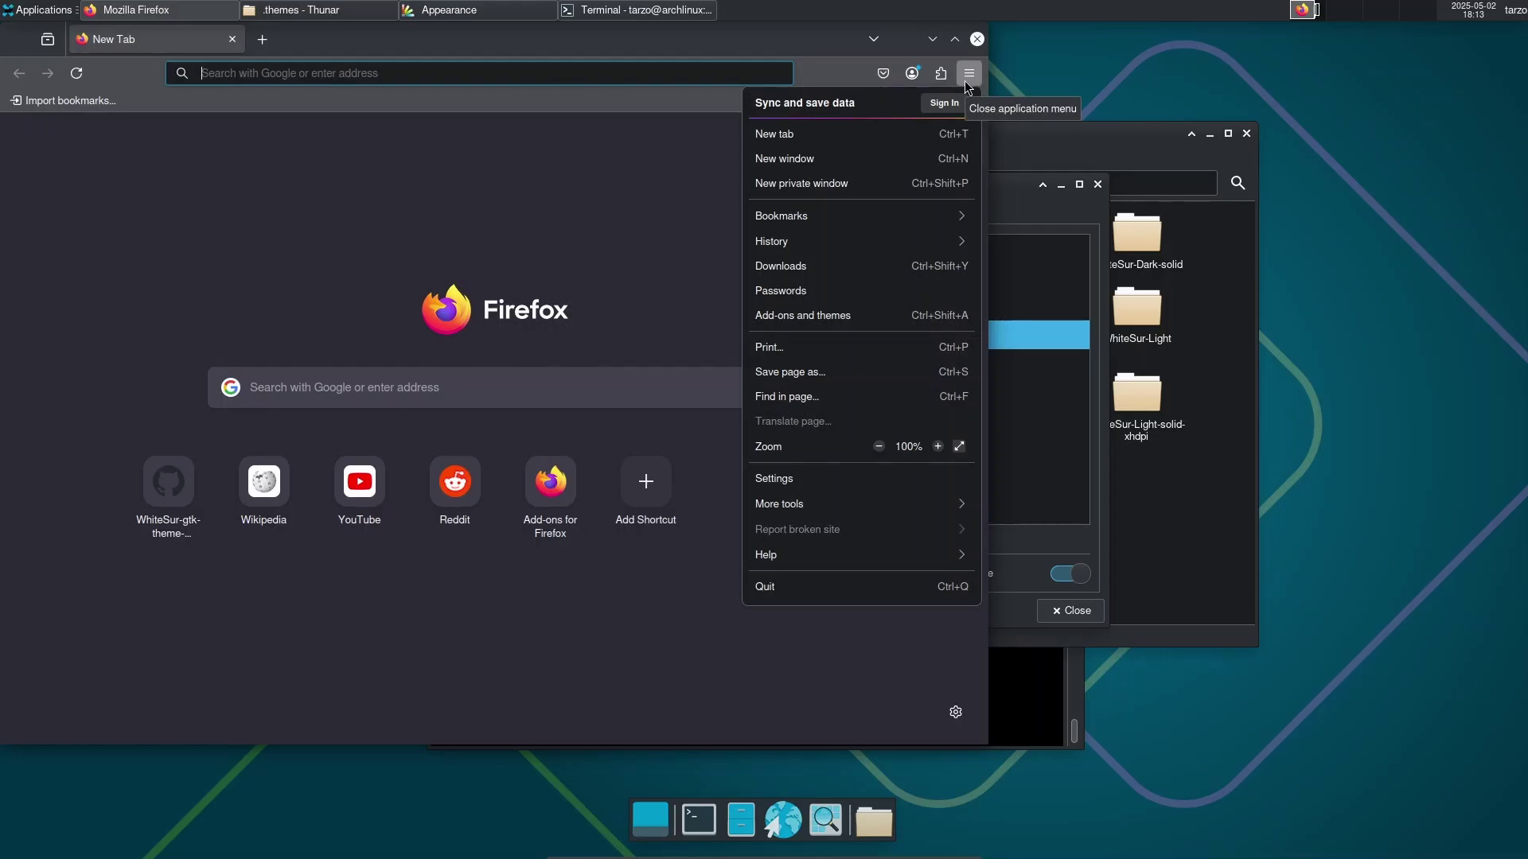
{"action": "left_click", "coordinate": [1063, 344]}
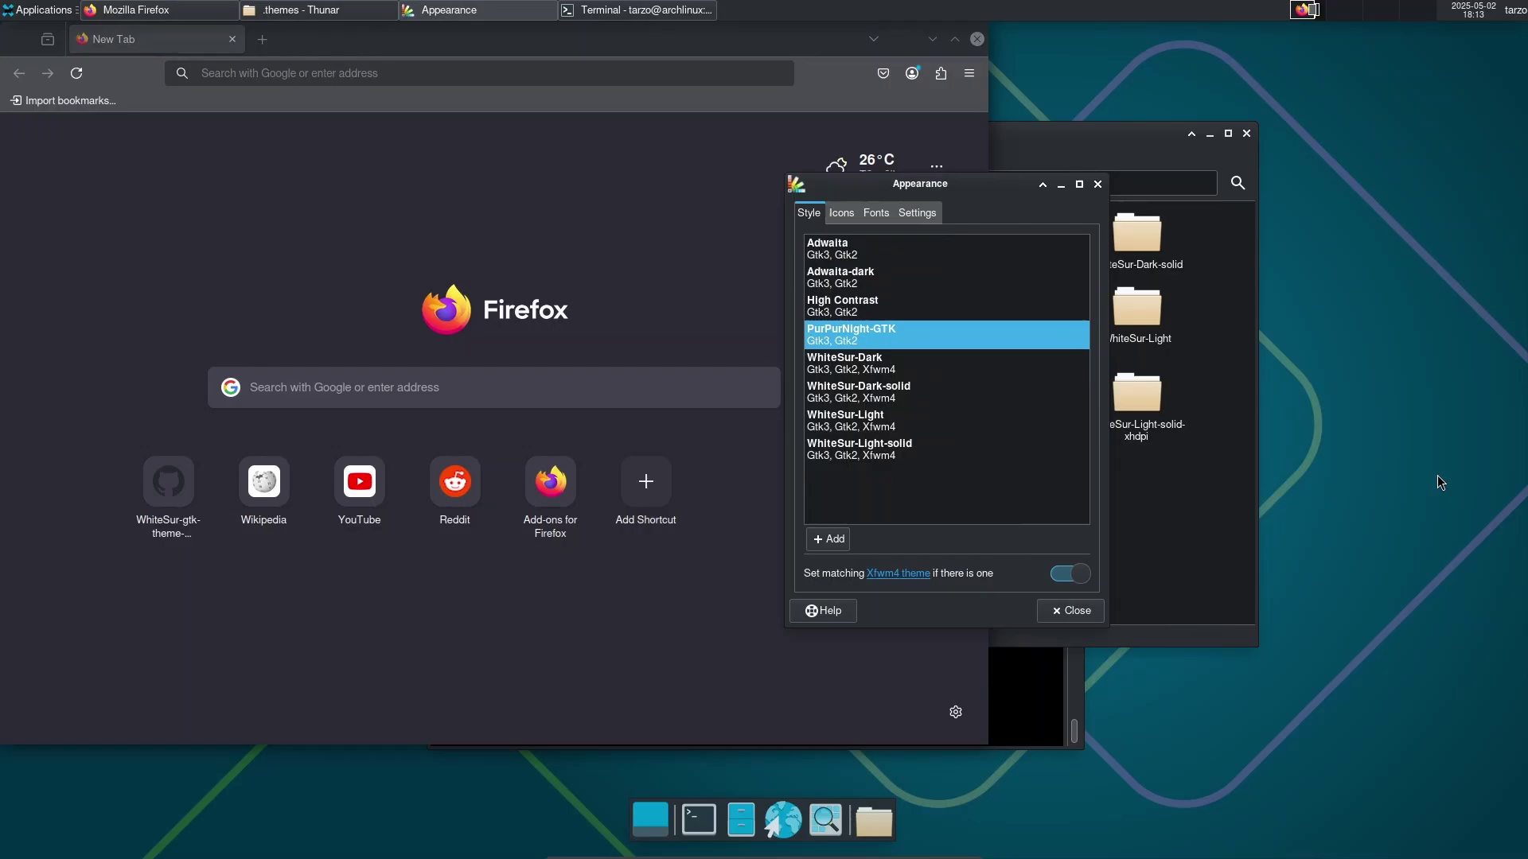
Apply the WhiteSur-Dark style in Appearance, then drag Firefox forward and down-right.
{"action": "left_click", "coordinate": [917, 213]}
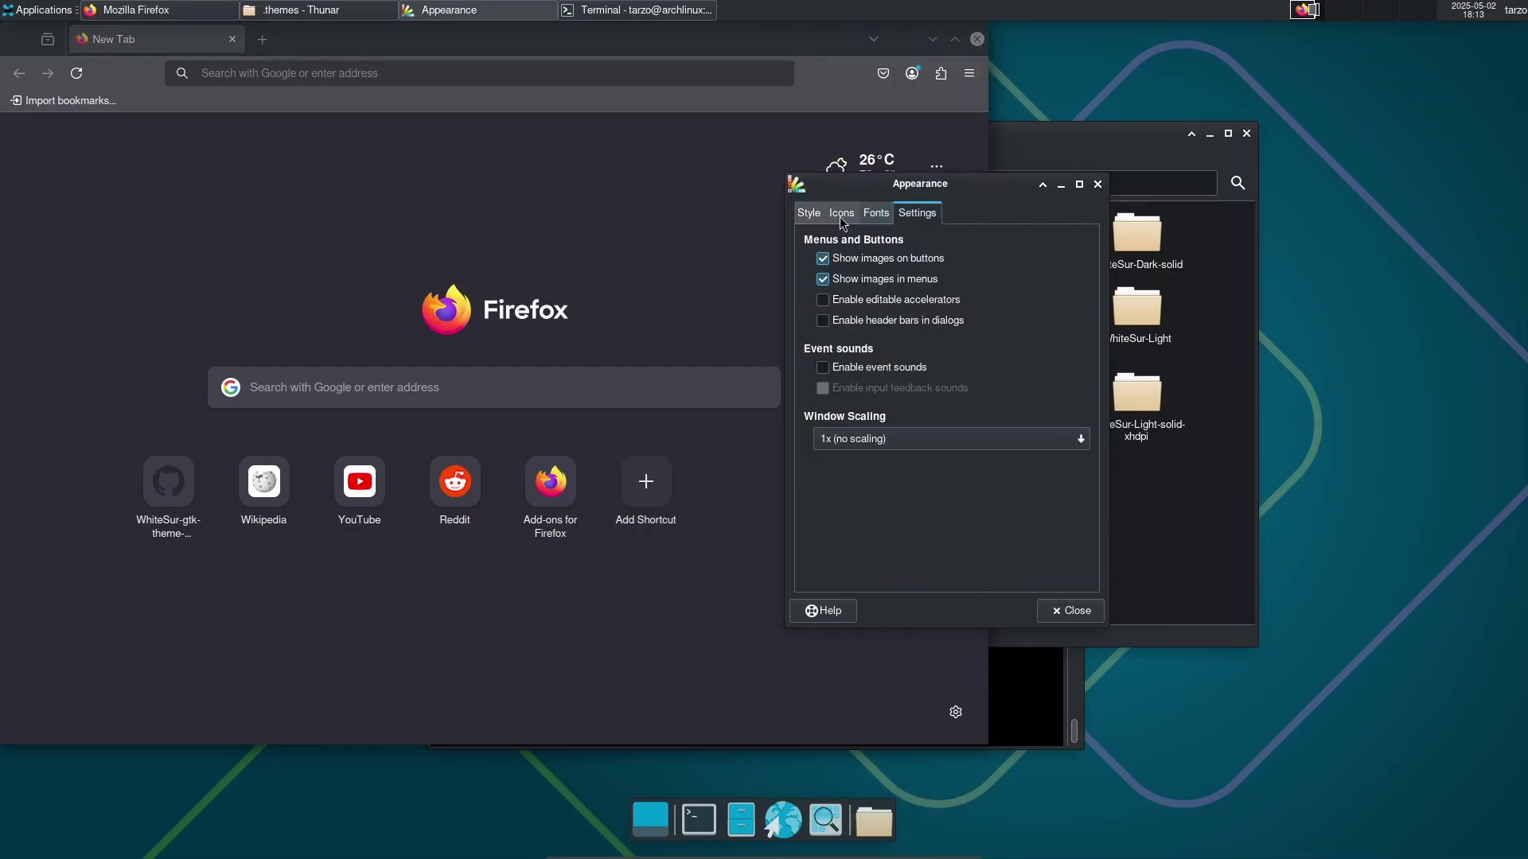
{"action": "left_click", "coordinate": [805, 220]}
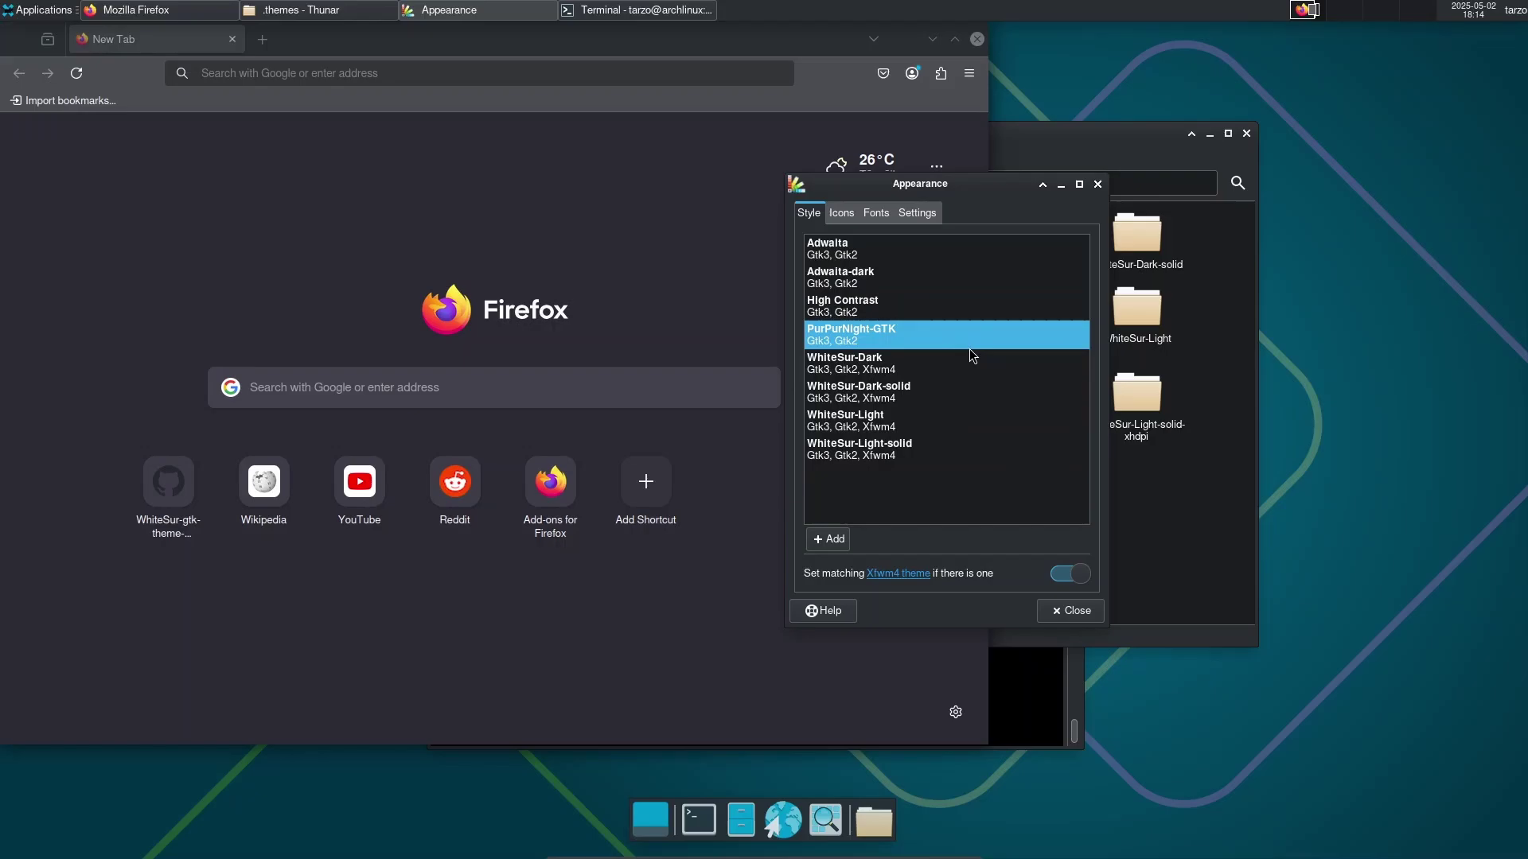
{"action": "left_click", "coordinate": [891, 375]}
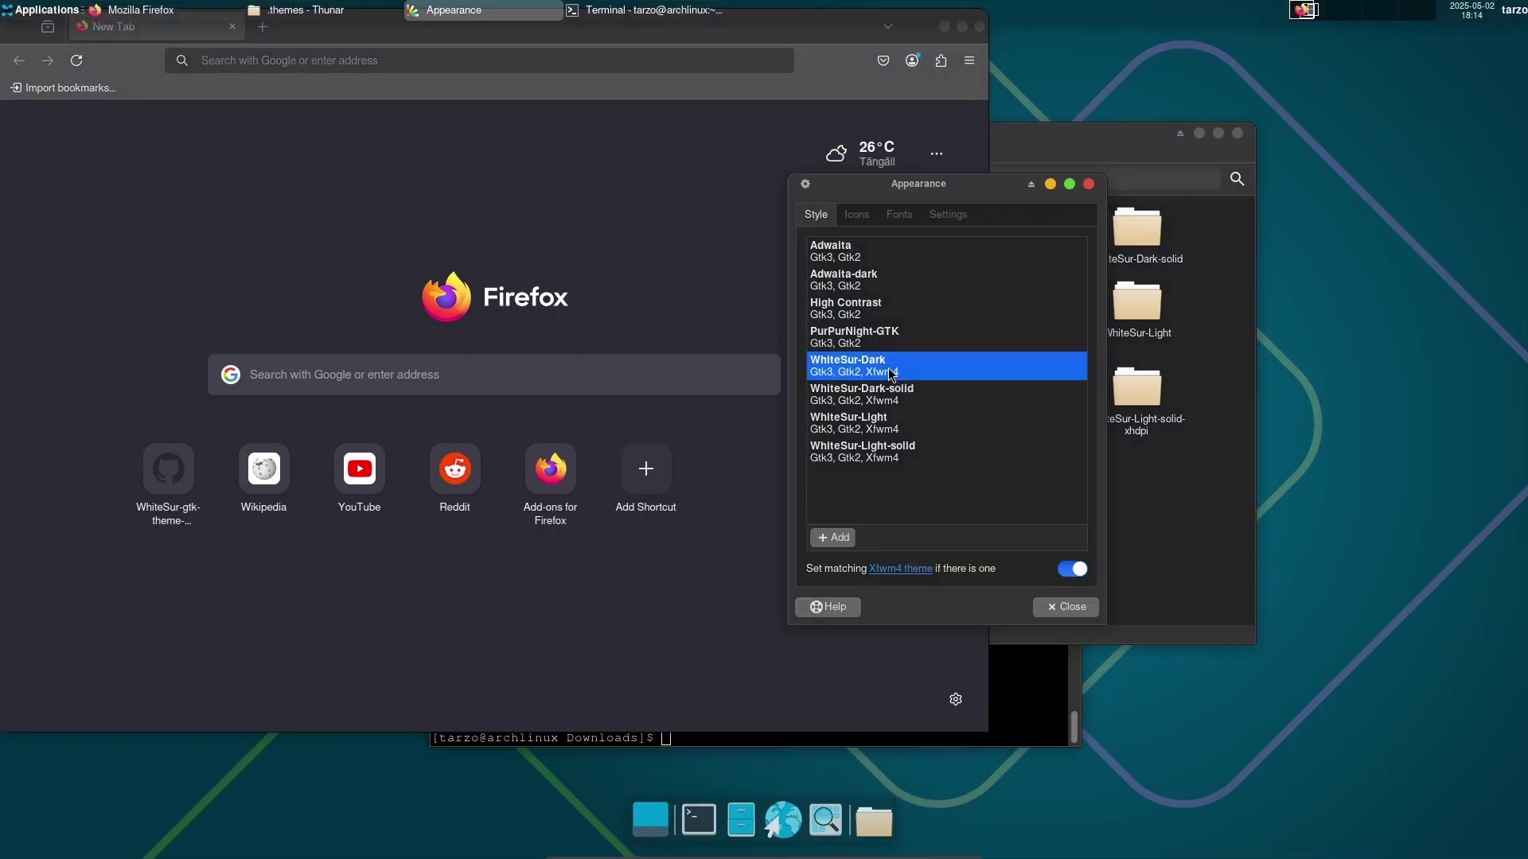
{"action": "left_click_drag", "start_coordinate": [824, 25], "coordinate": [885, 94]}
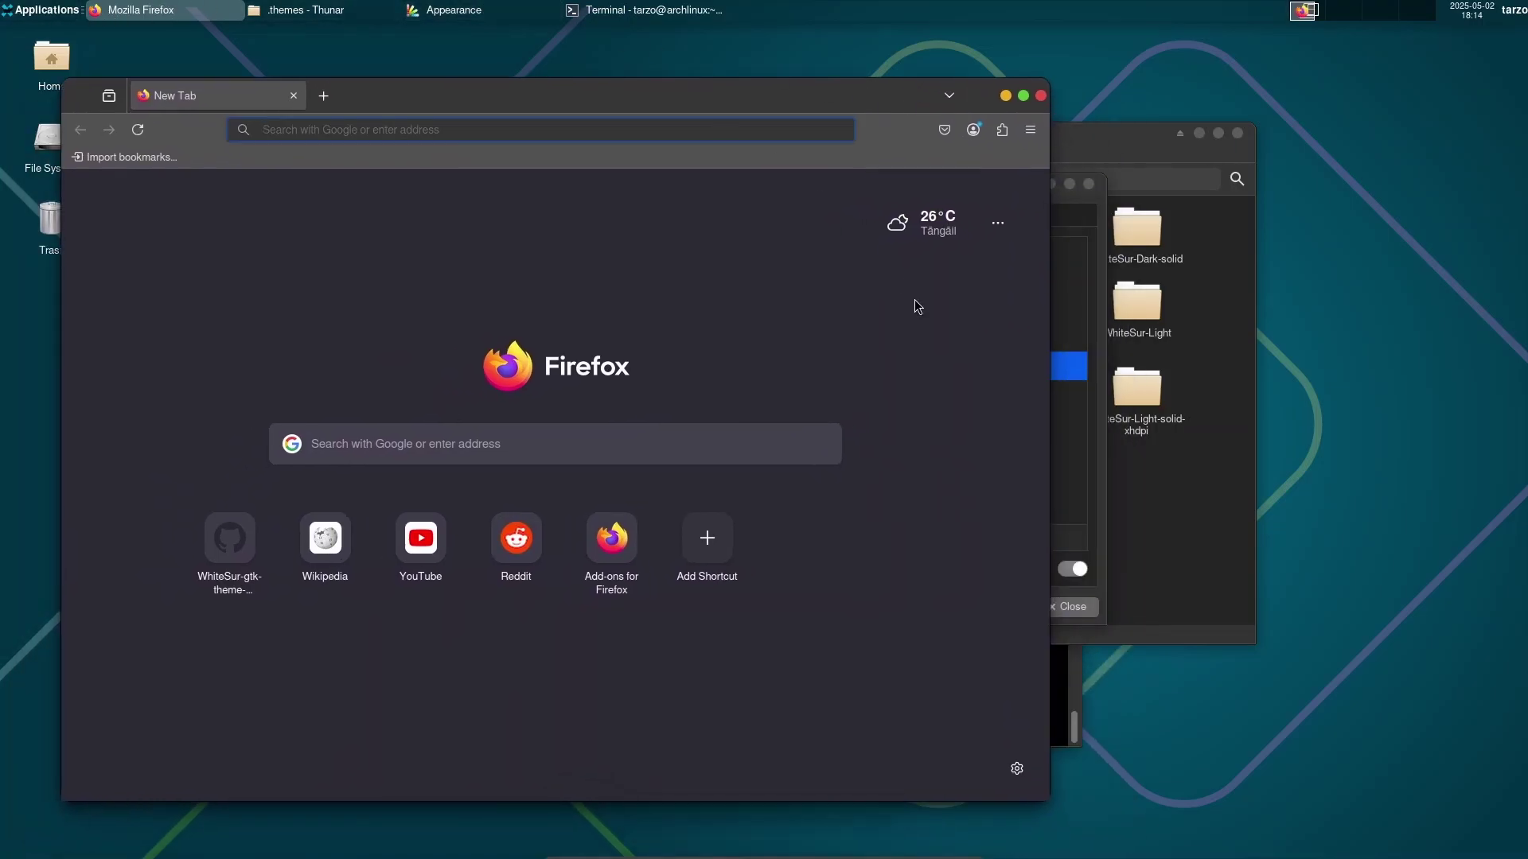
Open the vinceliuice/WhiteSur-gtk-theme GitHub page from the address-bar suggestions and scroll to its file list.
{"action": "left_click", "coordinate": [365, 131]}
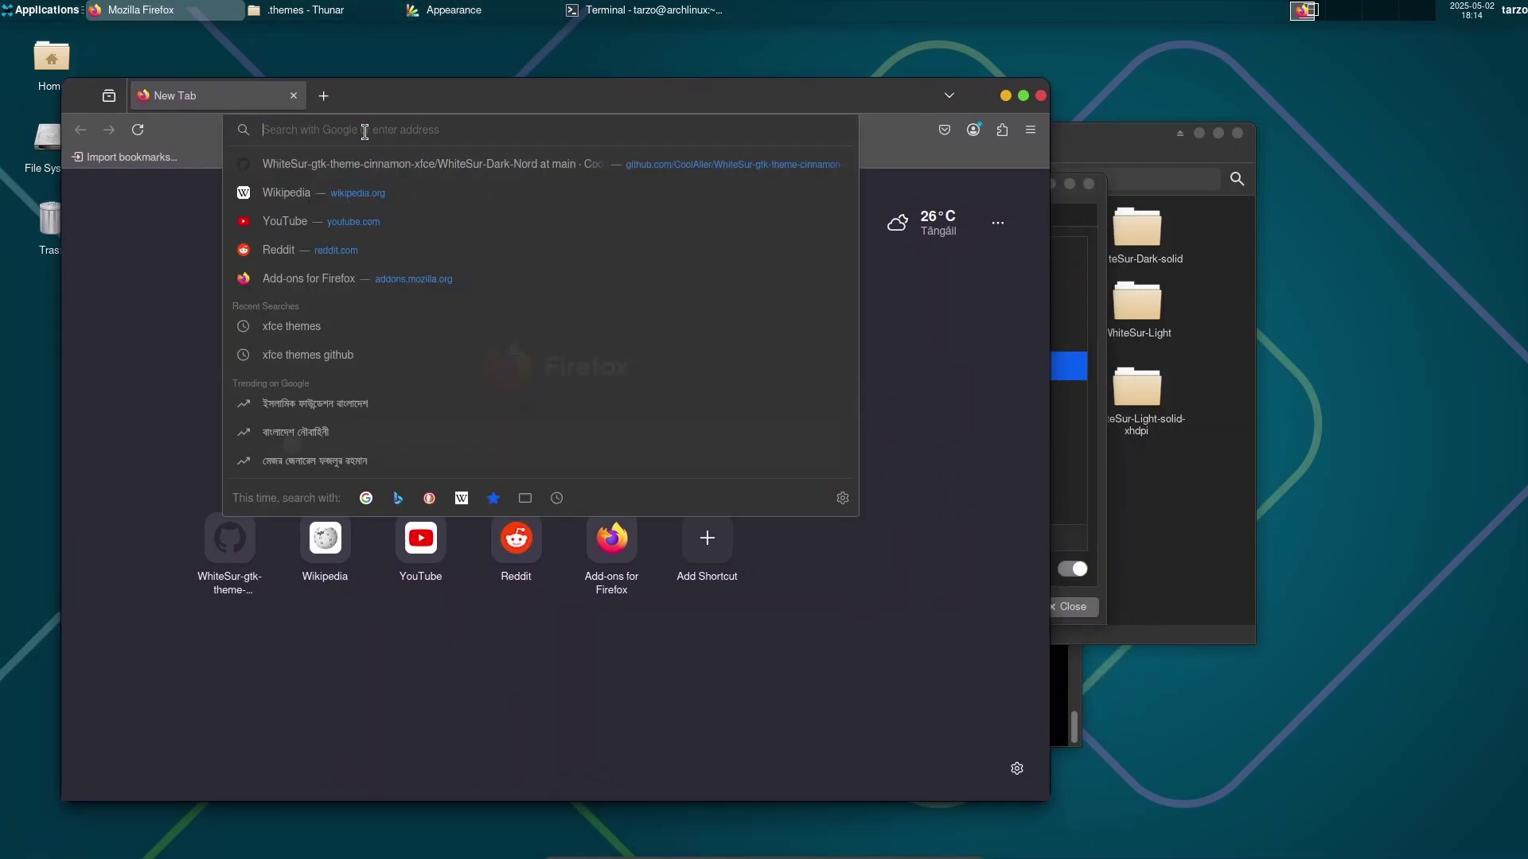
{"action": "left_click", "coordinate": [341, 165]}
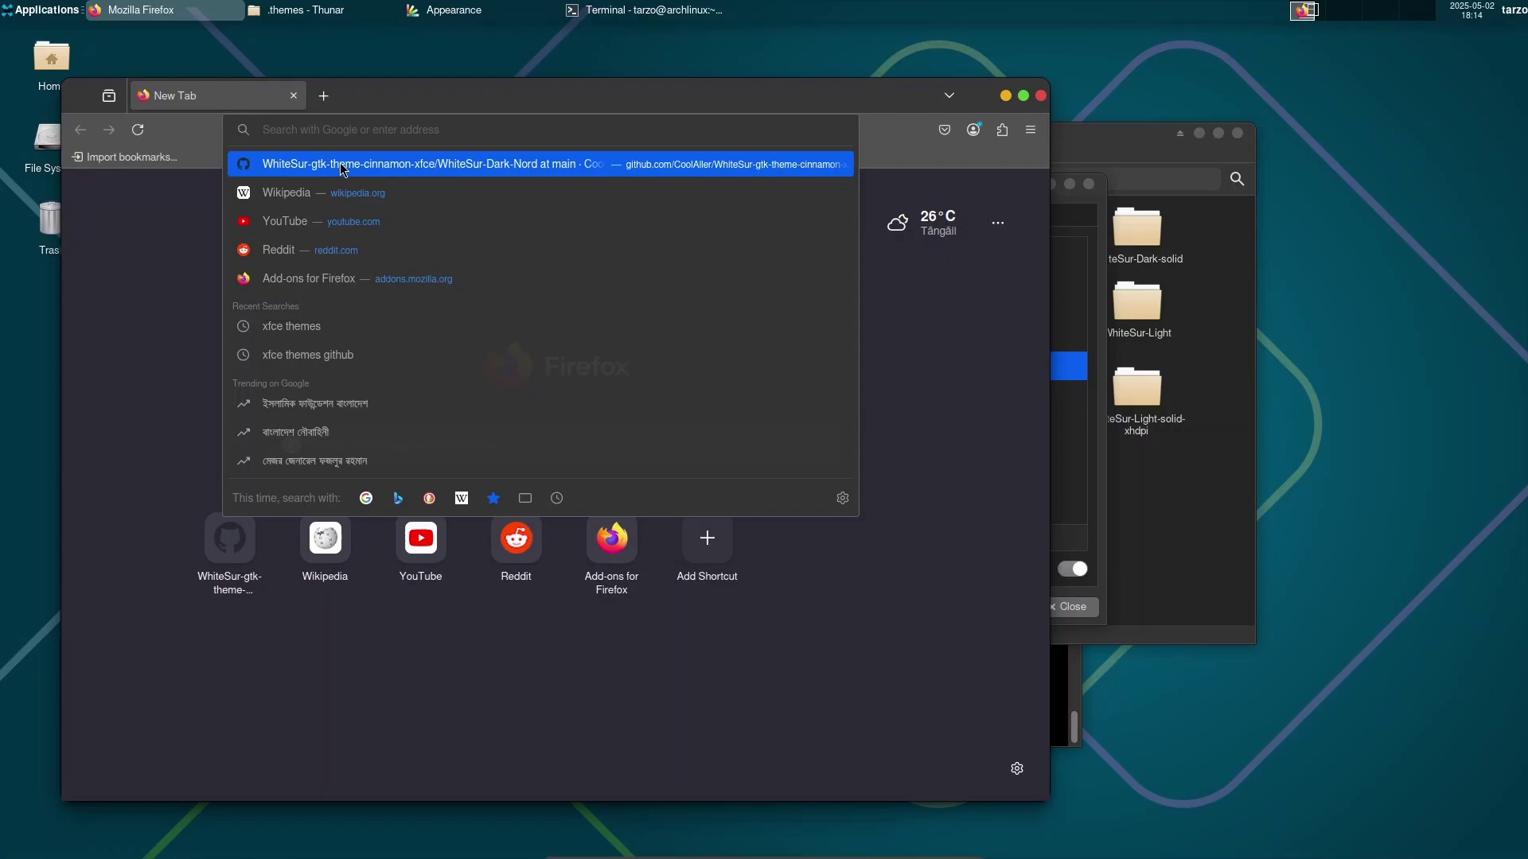
{"action": "scroll", "coordinate": [360, 429], "scroll_direction": "up", "scroll_amount": 5}
{"action": "scroll", "coordinate": [359, 430], "scroll_direction": "up", "scroll_amount": 3}
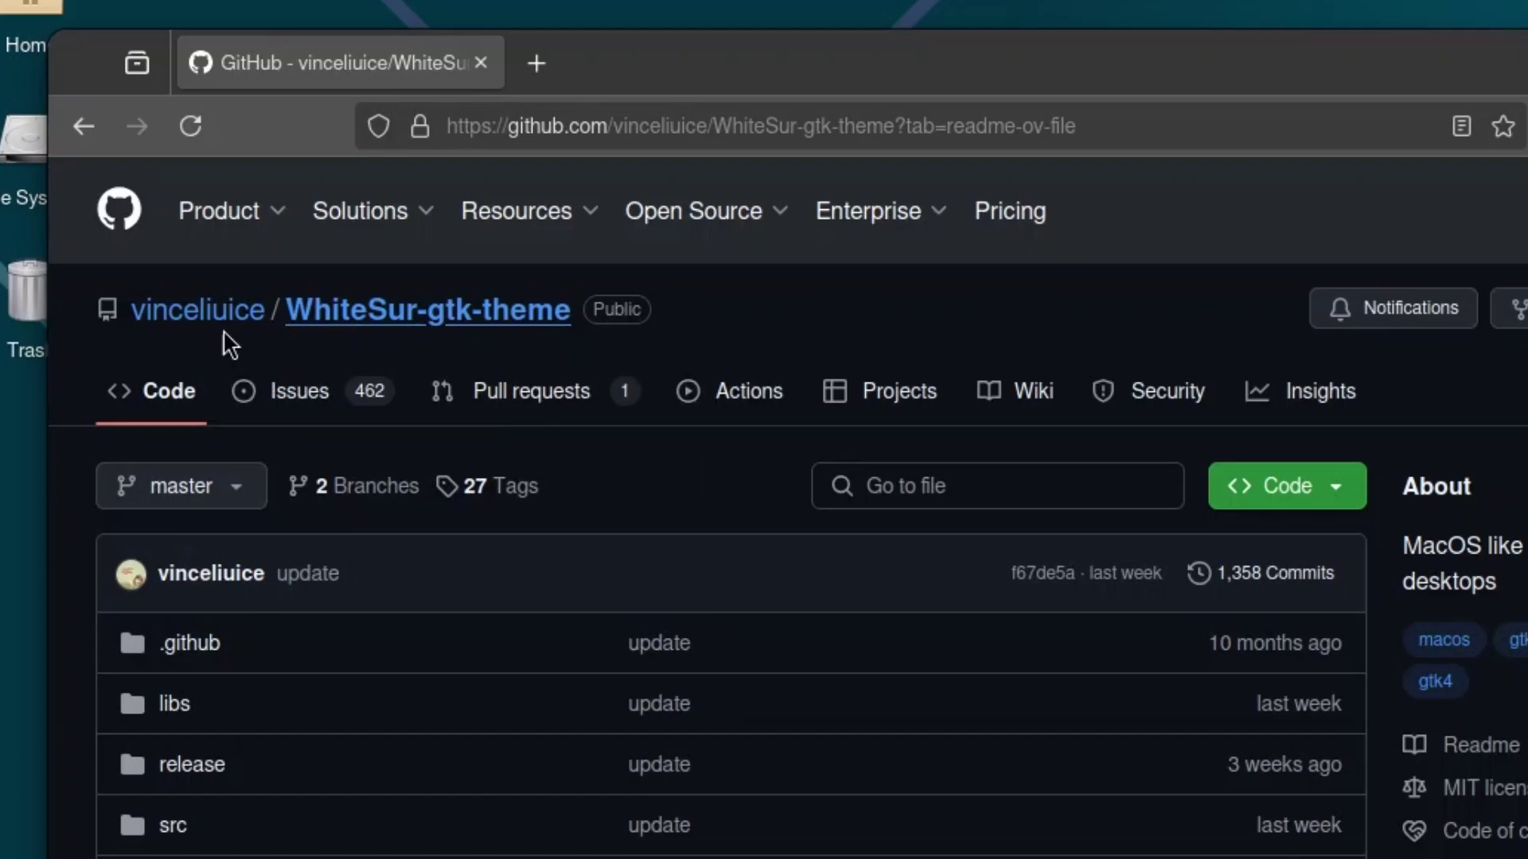
{"action": "scroll", "coordinate": [972, 508], "scroll_direction": "down", "scroll_amount": 5}
{"action": "scroll", "coordinate": [921, 569], "scroll_direction": "up", "scroll_amount": 3}
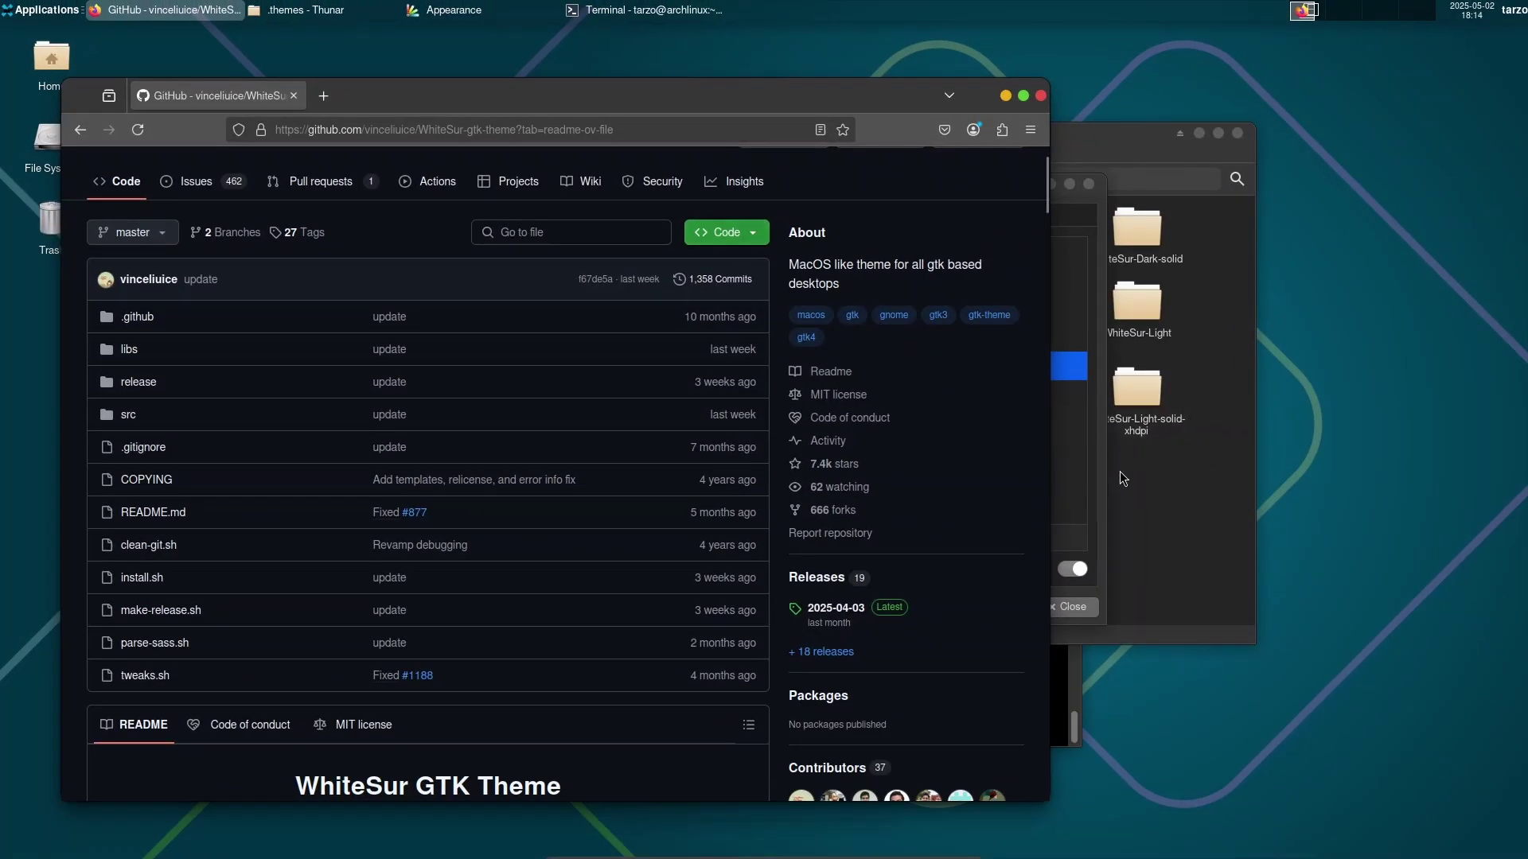
Close Appearance settings, open the WhiteSur-gtk-theme folder in home, and select install.sh.
{"action": "left_click", "coordinate": [1100, 537]}
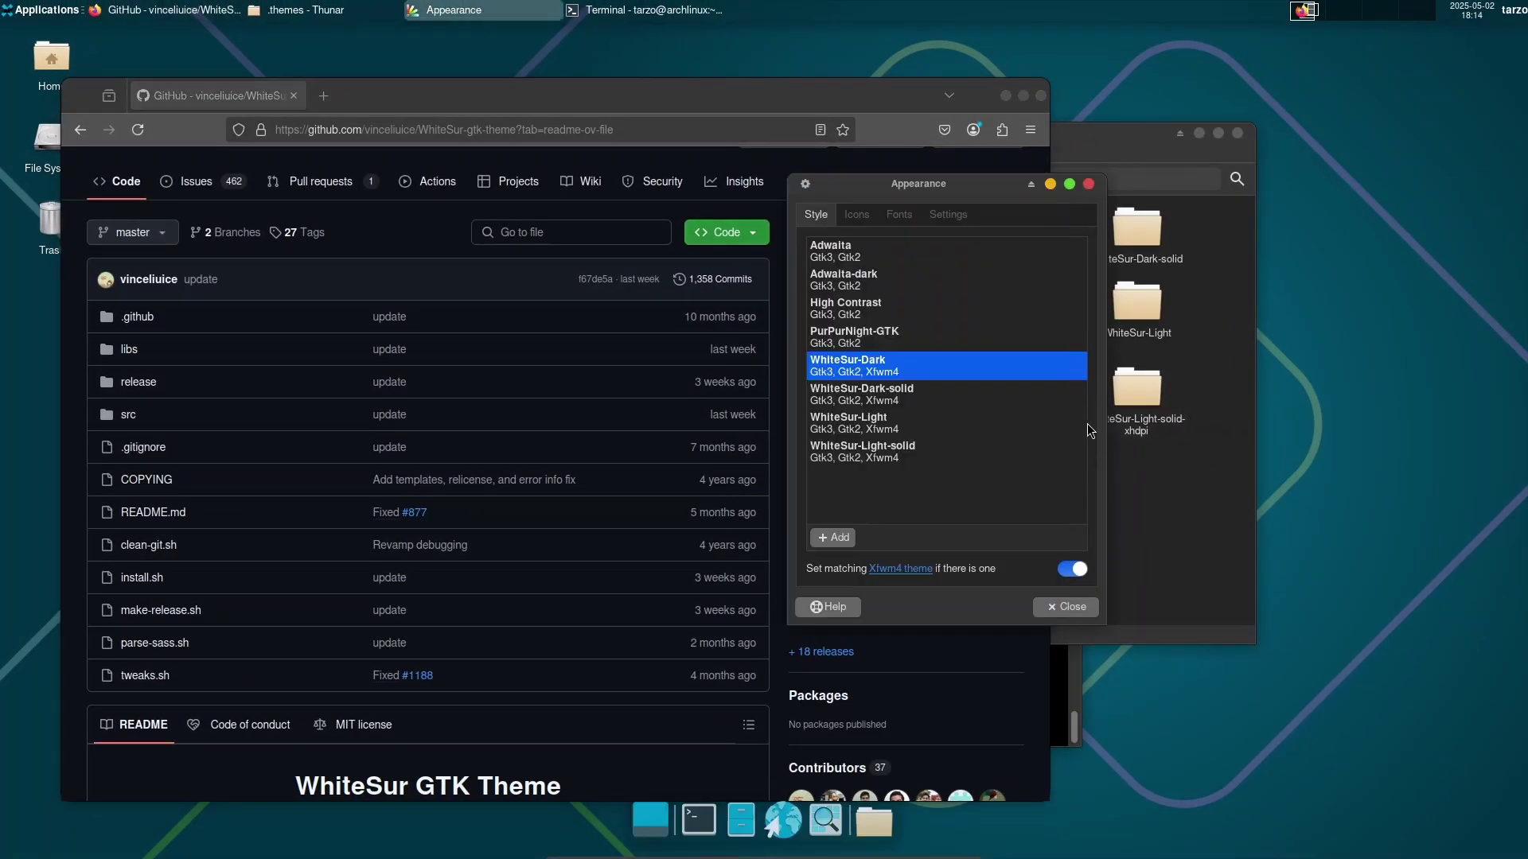
{"action": "left_click", "coordinate": [1088, 185]}
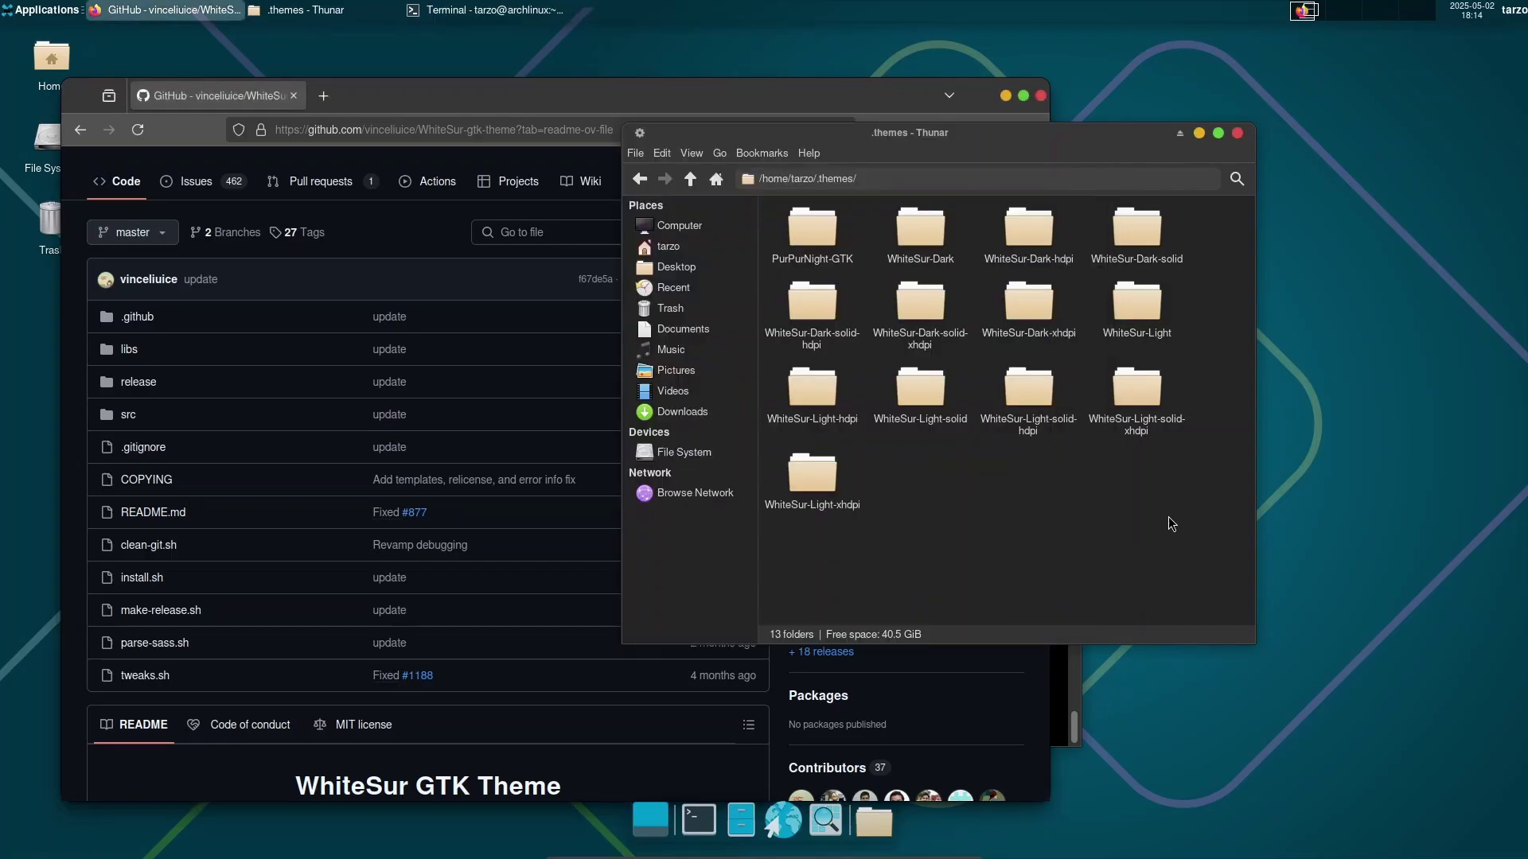
{"action": "left_click", "coordinate": [669, 246]}
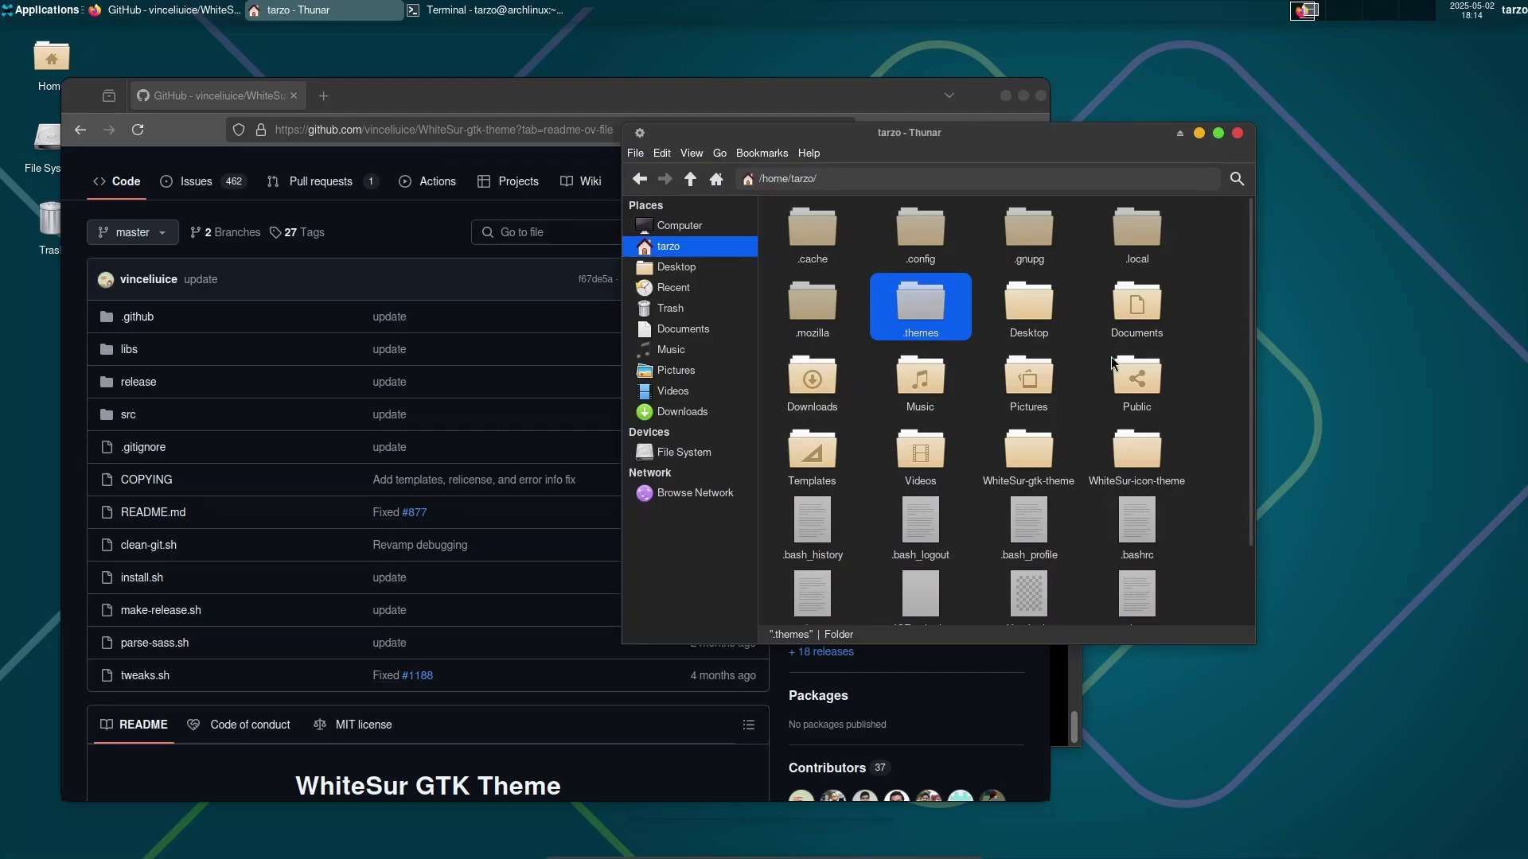
{"action": "scroll", "coordinate": [1097, 444], "scroll_direction": "down", "scroll_amount": 2}
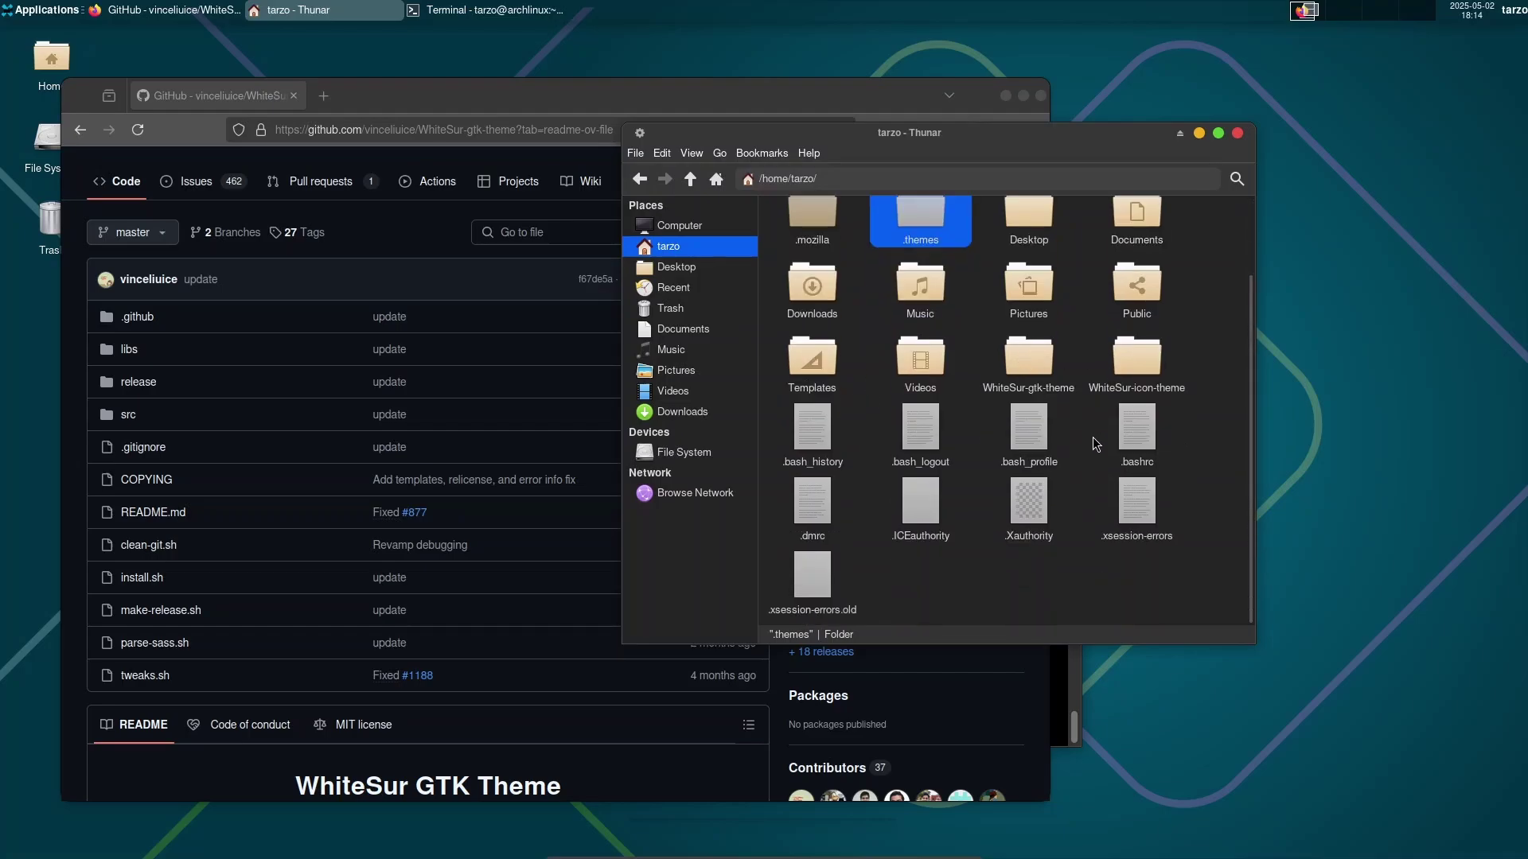
{"action": "double_click", "coordinate": [1036, 369]}
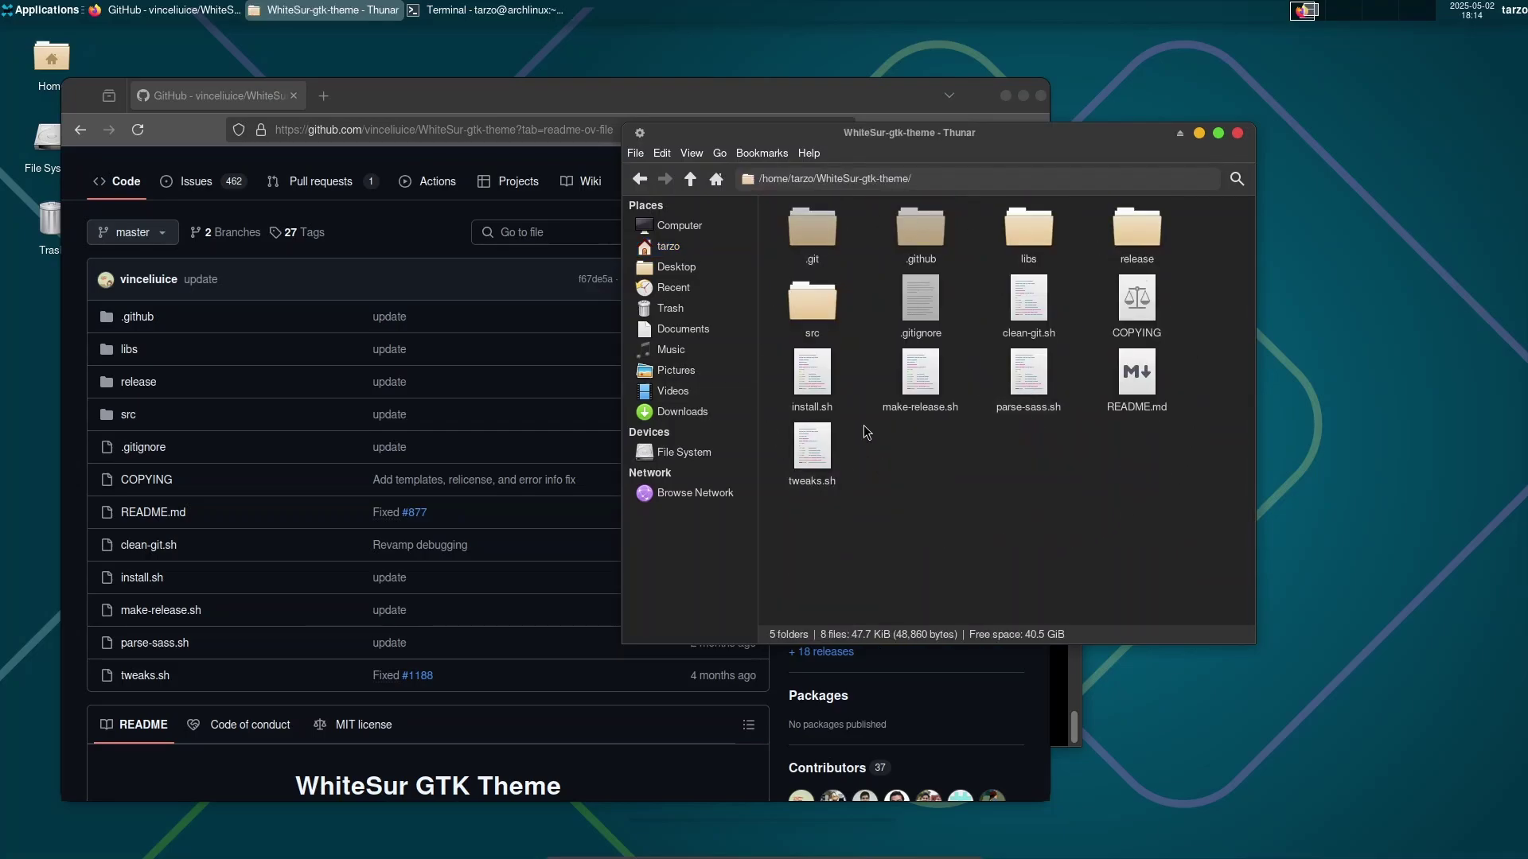
{"action": "left_click", "coordinate": [813, 390]}
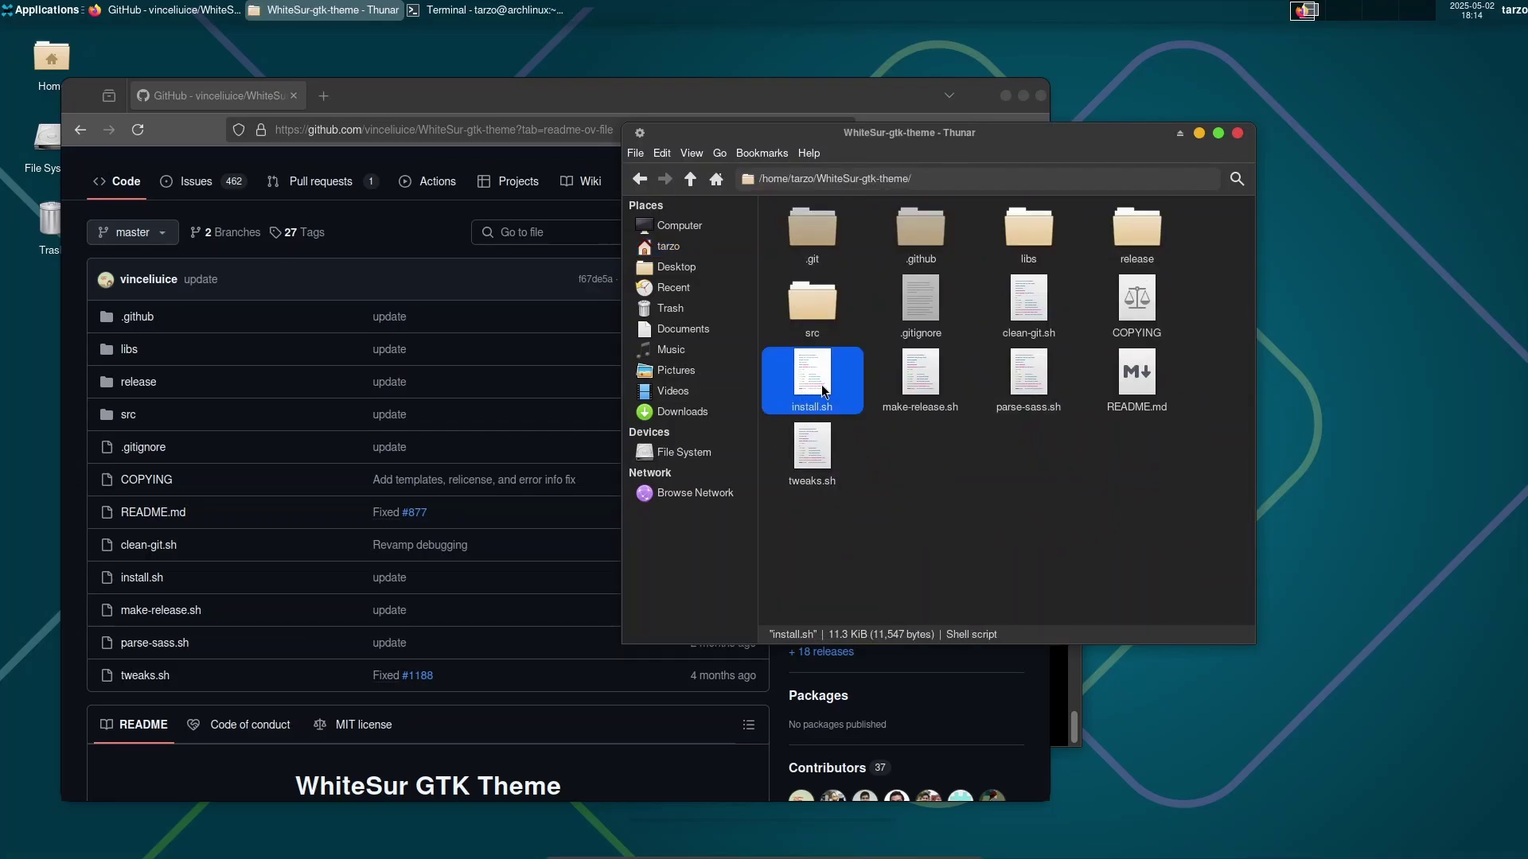
Close the theme folder, then in the terminal run cd and clear, and recall the WhiteSur git clone command.
{"action": "left_click", "coordinate": [1238, 134]}
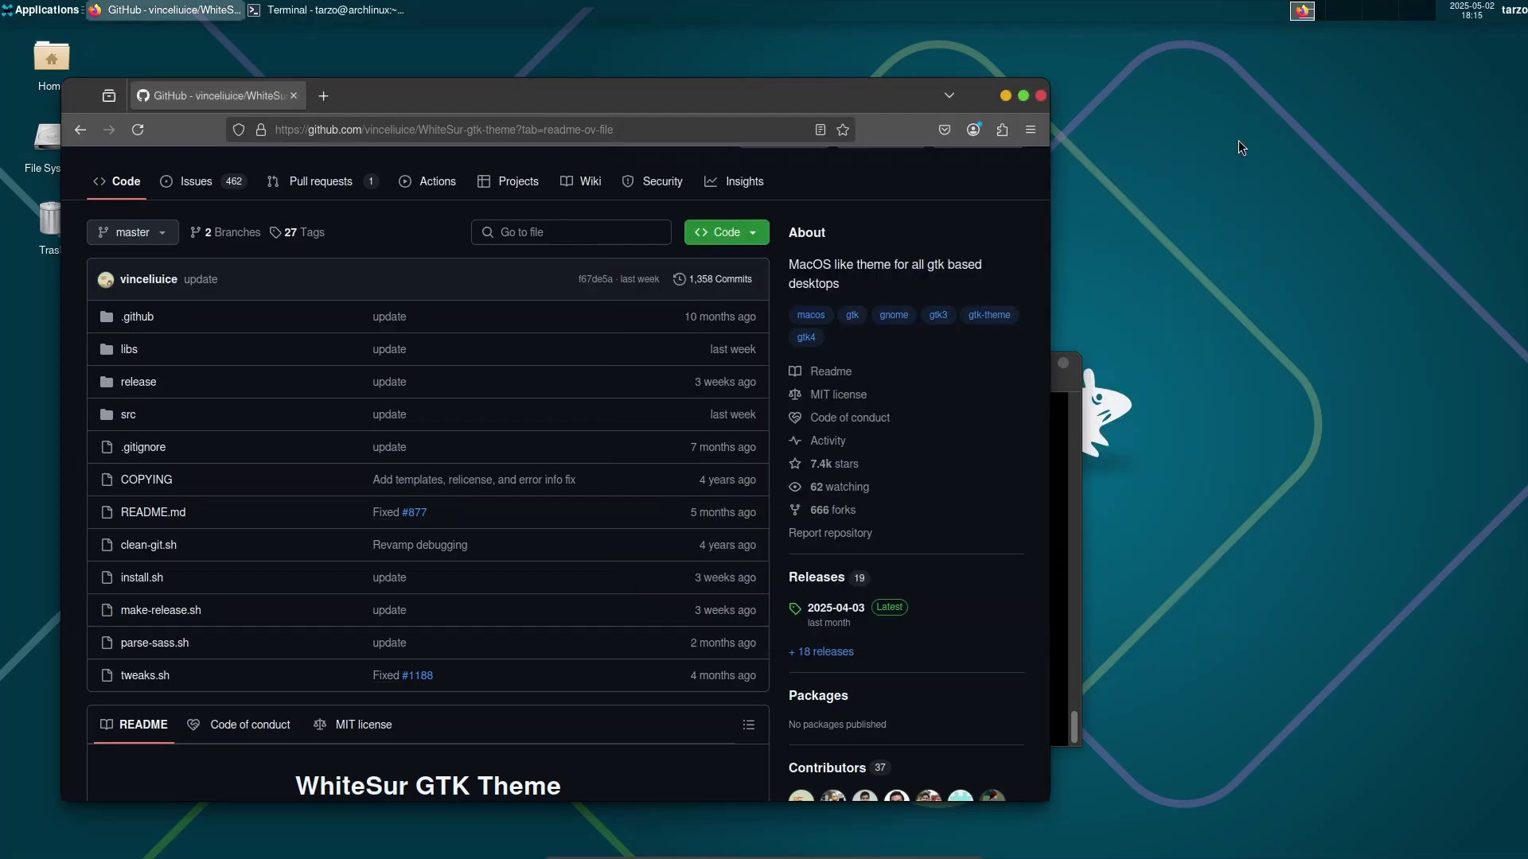
{"action": "left_click", "coordinate": [1059, 562]}
{"action": "key", "text": "ctrl+l"}
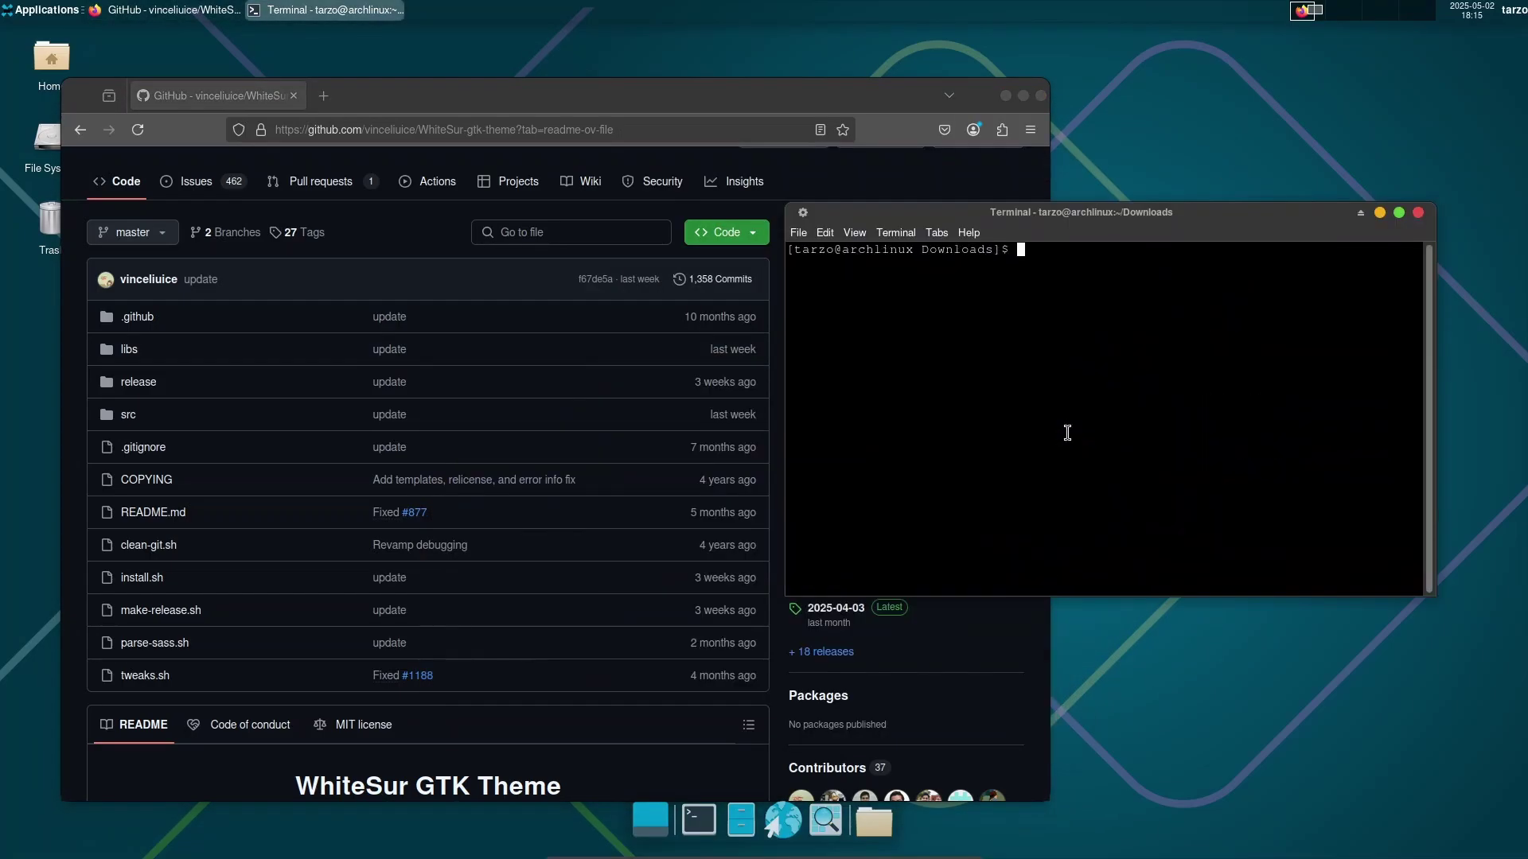
{"action": "type", "text": "cd"}
{"action": "key", "text": "Return"}
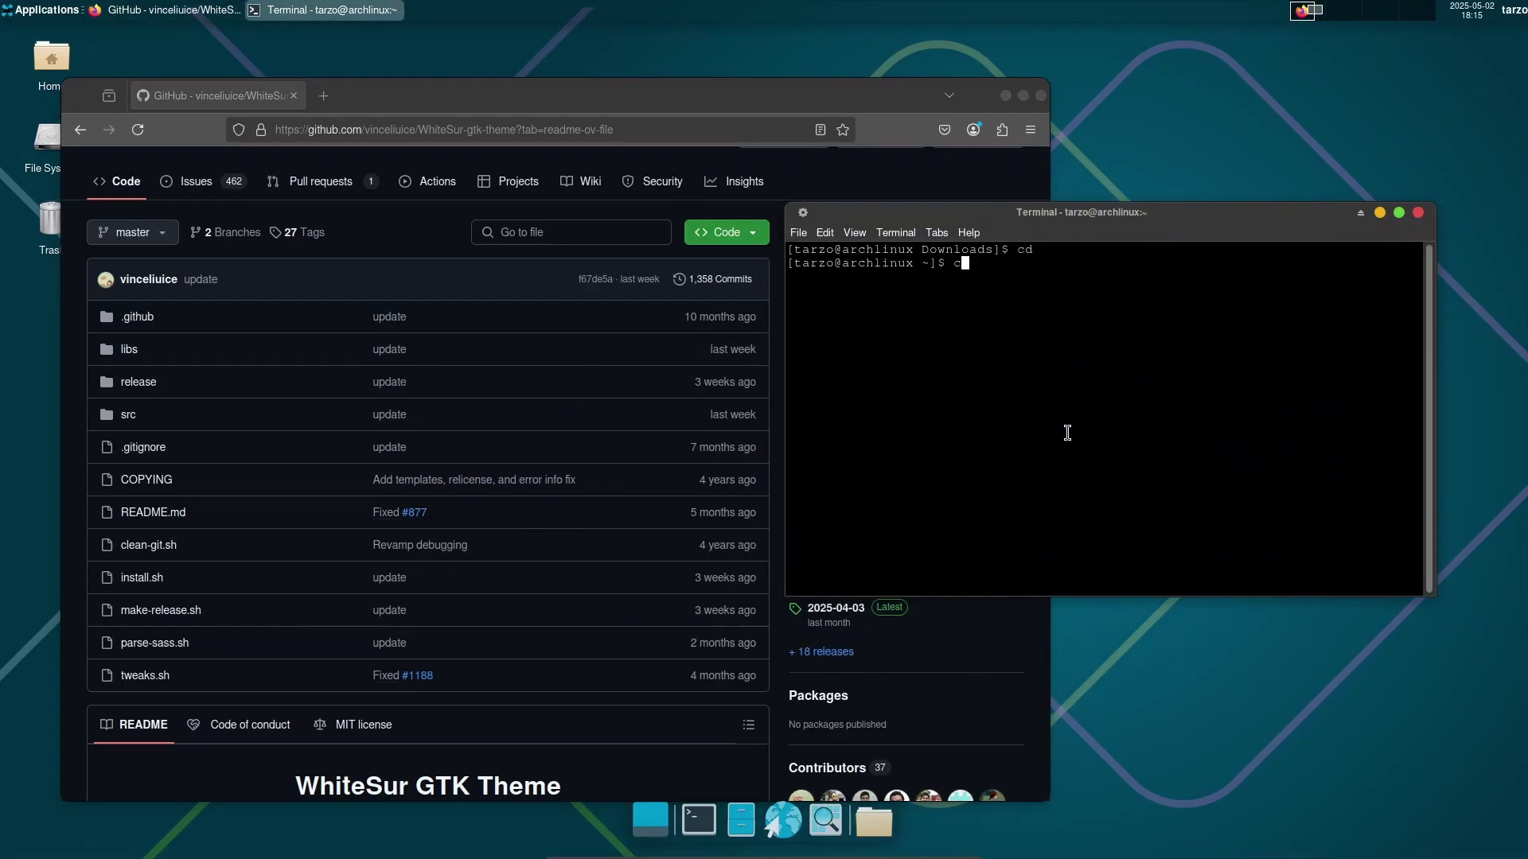
{"action": "type", "text": "clear"}
{"action": "key", "text": "Return"}
{"action": "key", "text": "Up"}
{"action": "key", "text": "Up"}
{"action": "key", "text": "Up"}
{"action": "key", "text": "Up"}
{"action": "key", "text": "Up"}
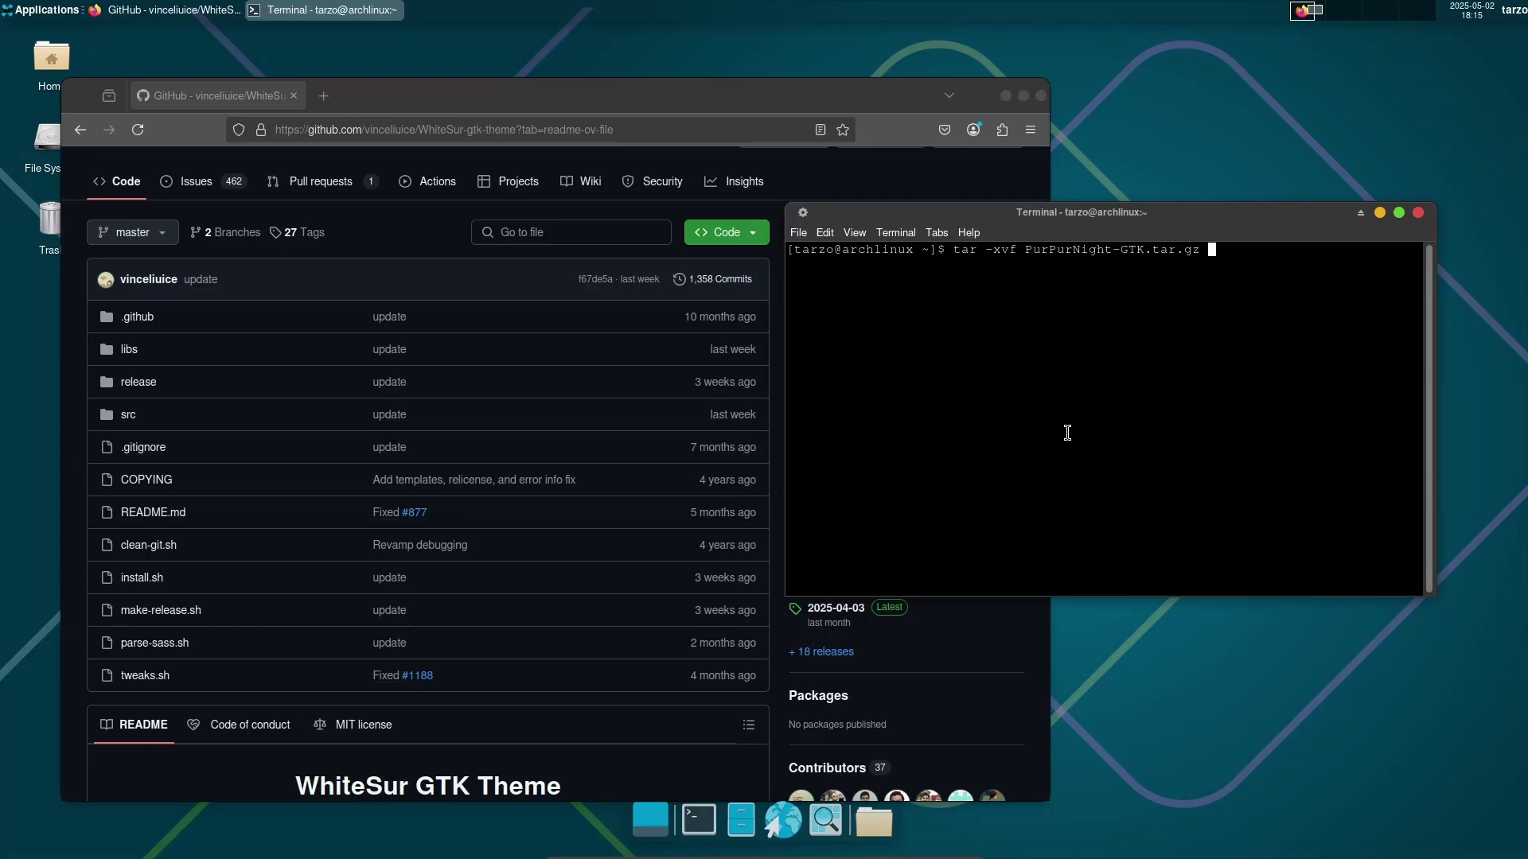
{"action": "key", "text": "Up"}
{"action": "key", "text": "Up"}
{"action": "key", "text": "Up"}
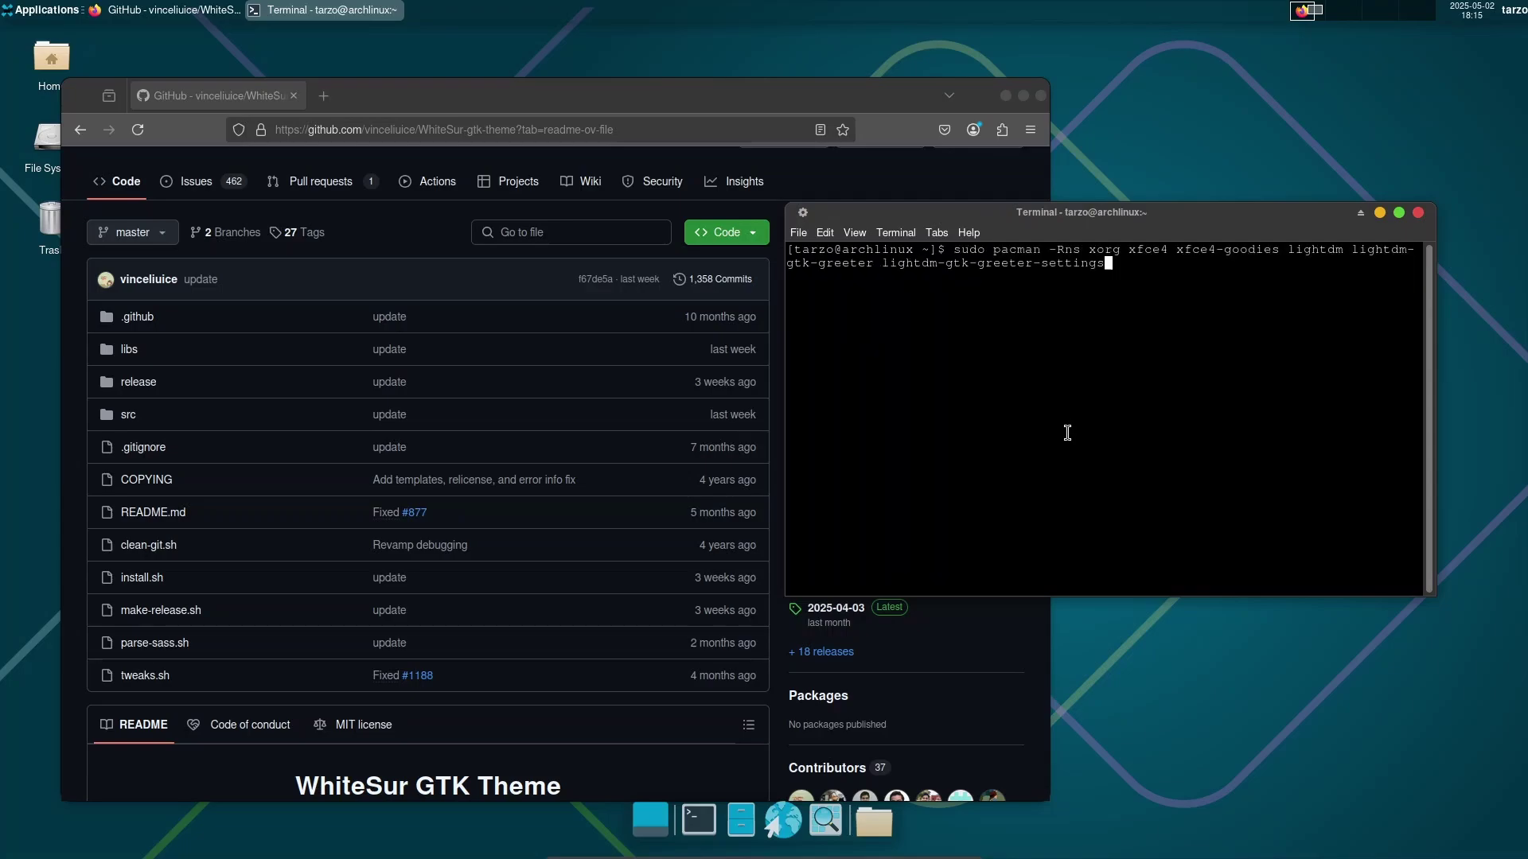
{"action": "key", "text": "Up"}
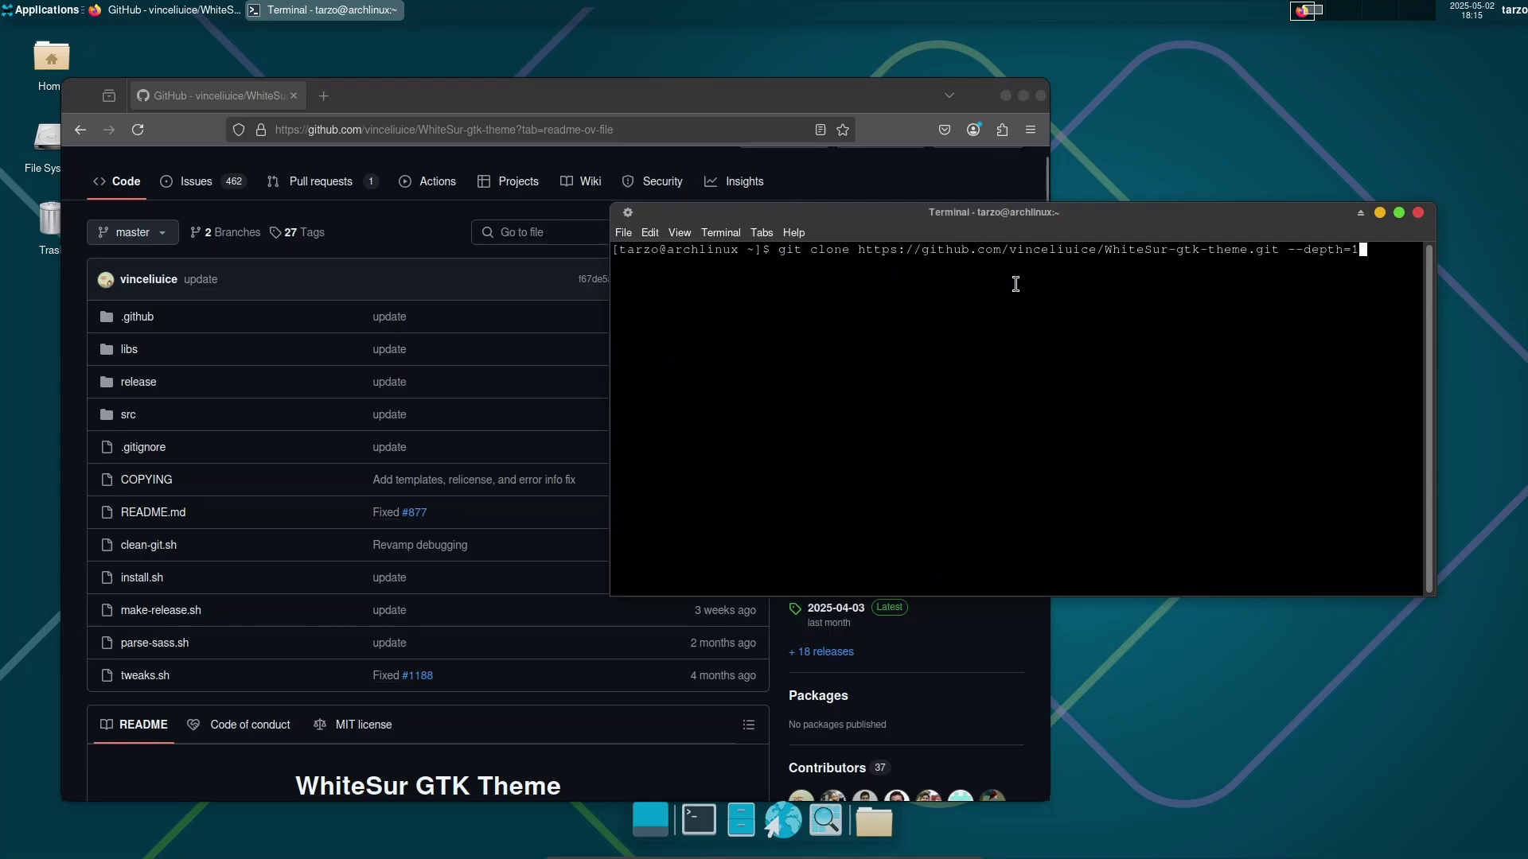
Scroll the GitHub README to Quick install, check the git clone and ./install.sh steps, then raise the terminal.
{"action": "left_click", "coordinate": [593, 748]}
{"action": "scroll", "coordinate": [492, 503], "scroll_direction": "down", "scroll_amount": 15}
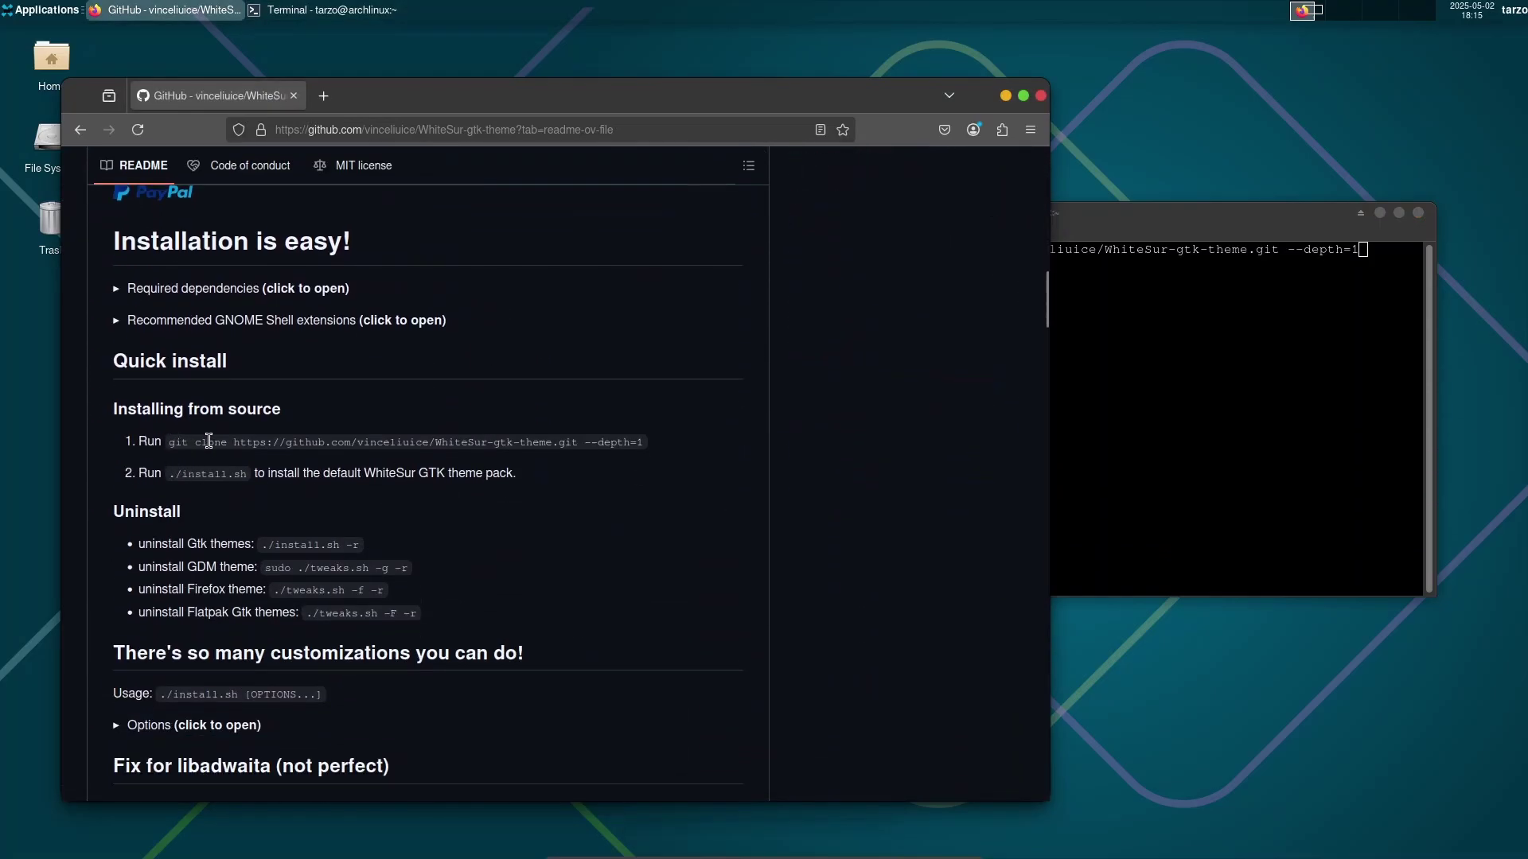
{"action": "left_click_drag", "start_coordinate": [172, 442], "coordinate": [721, 447]}
{"action": "left_click", "coordinate": [585, 448]}
{"action": "mouse_move", "coordinate": [174, 476]}
{"action": "left_mouse_down"}
{"action": "mouse_move", "coordinate": [329, 473]}
{"action": "mouse_move", "coordinate": [129, 434]}
{"action": "left_mouse_up"}
{"action": "left_click", "coordinate": [224, 477]}
{"action": "left_click", "coordinate": [218, 441]}
{"action": "left_click", "coordinate": [1197, 427]}
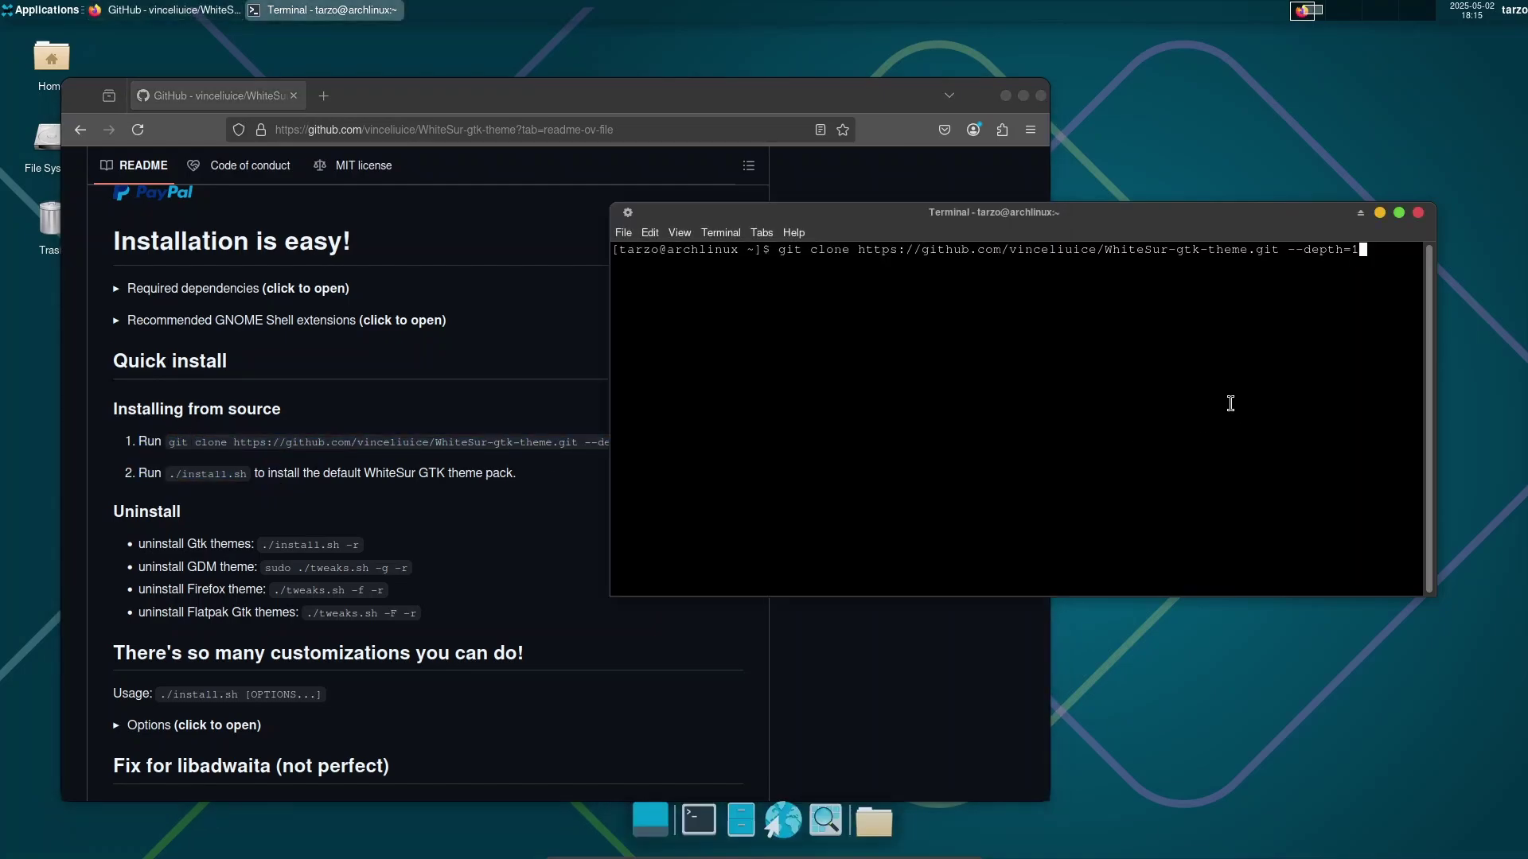
Close the terminal and Firefox, then open Appearance from Applications > Settings.
{"action": "left_click", "coordinate": [1418, 213]}
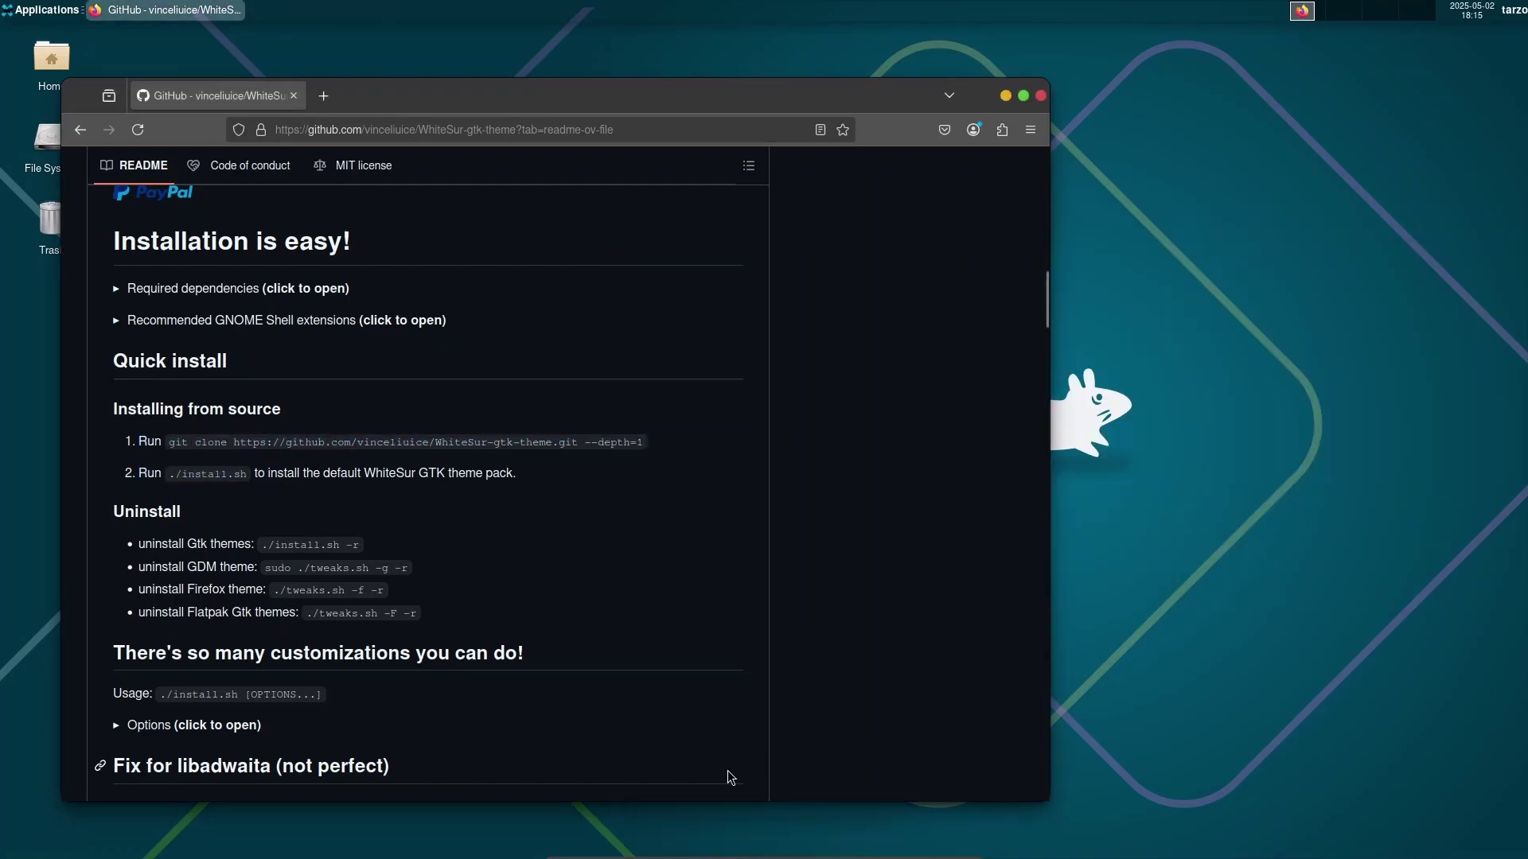
{"action": "left_click", "coordinate": [1041, 96]}
{"action": "mouse_move", "coordinate": [733, 788]}
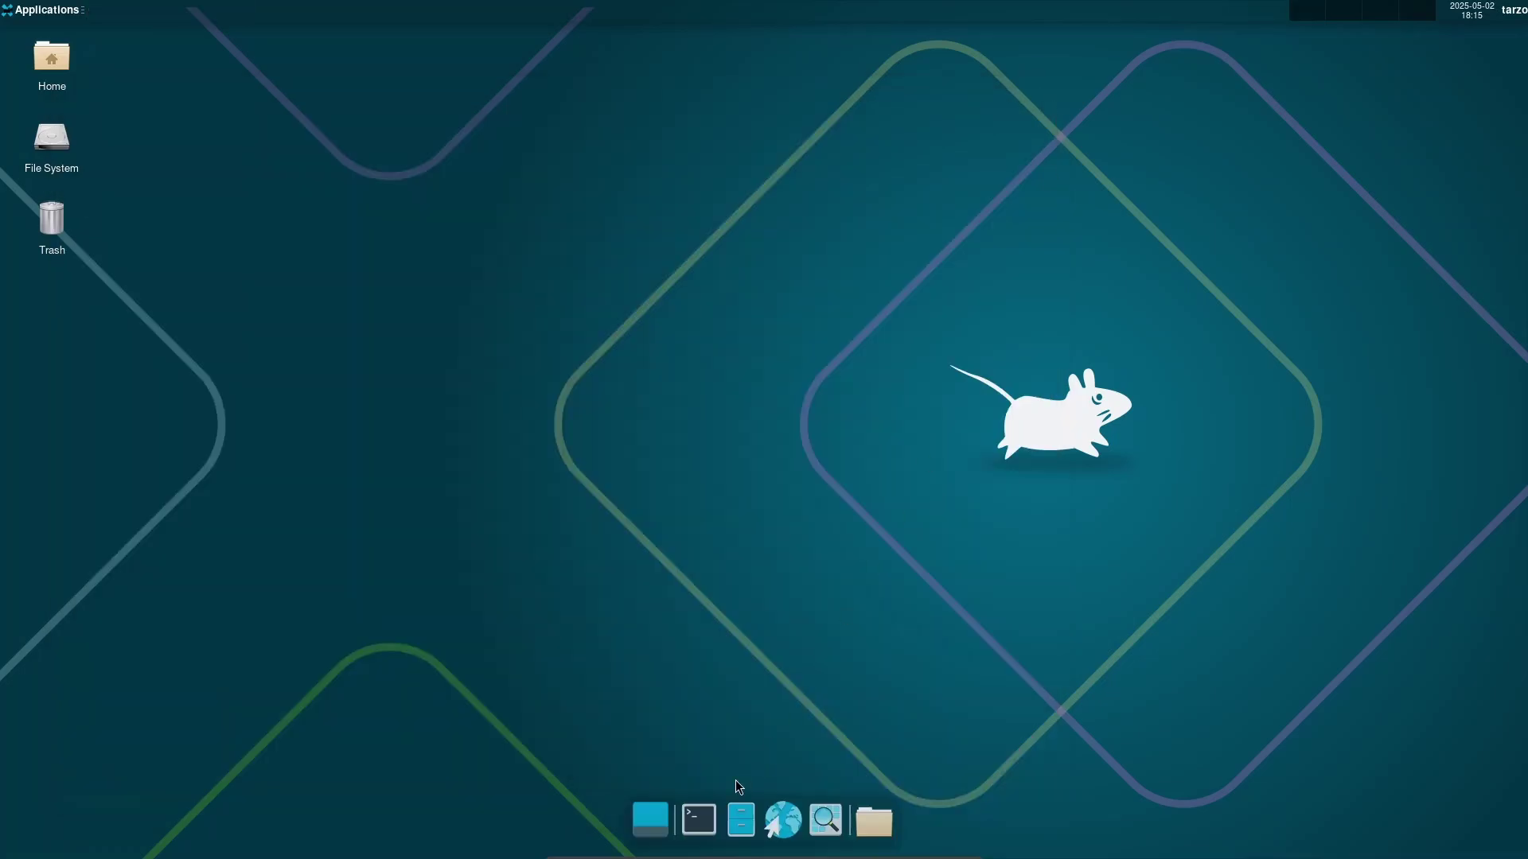
{"action": "left_click", "coordinate": [46, 9]}
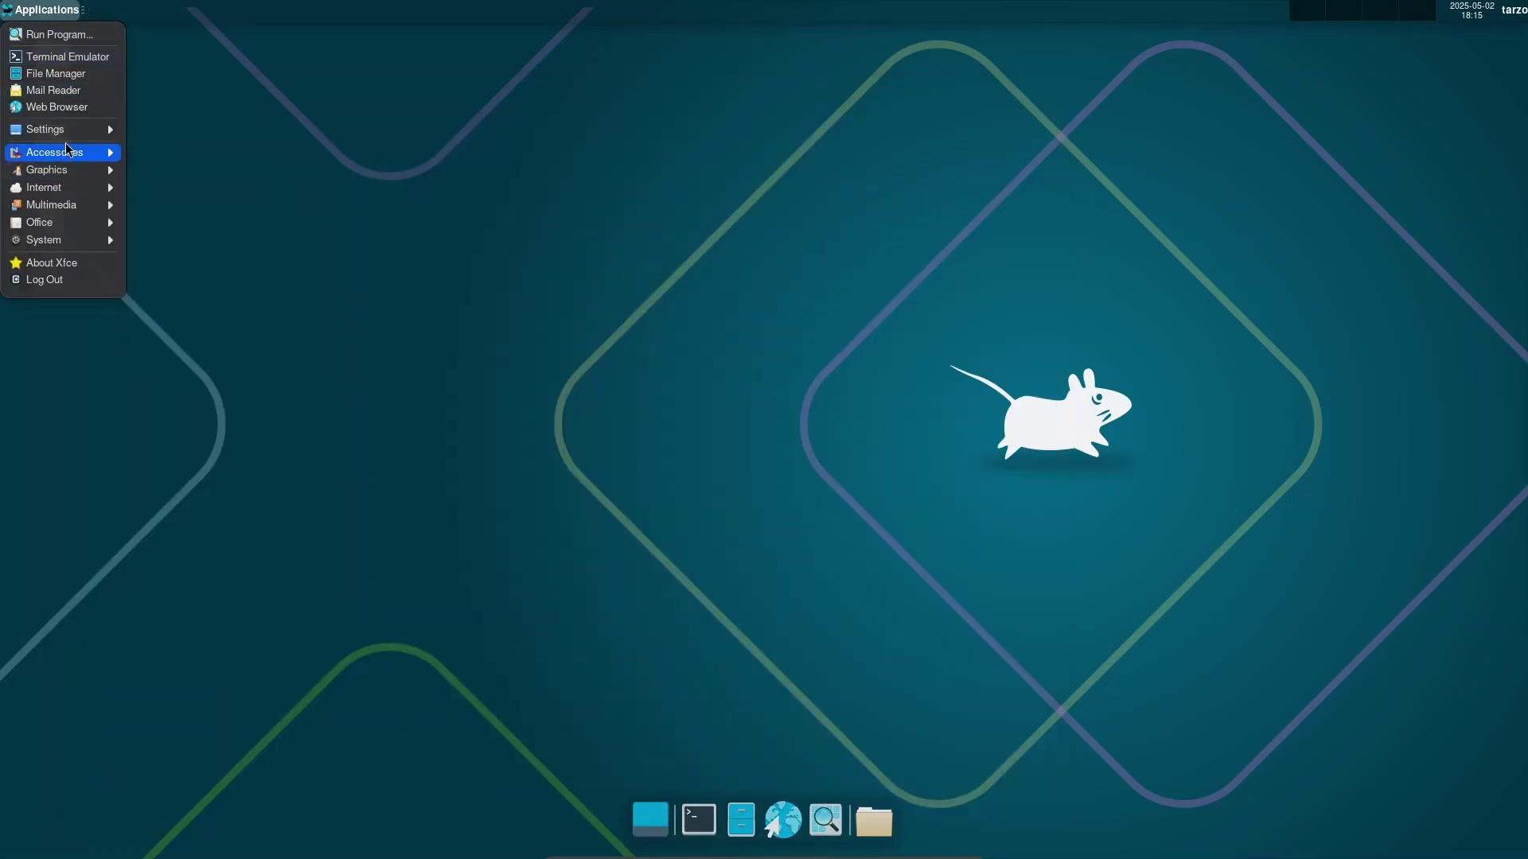
{"action": "mouse_move", "coordinate": [72, 135]}
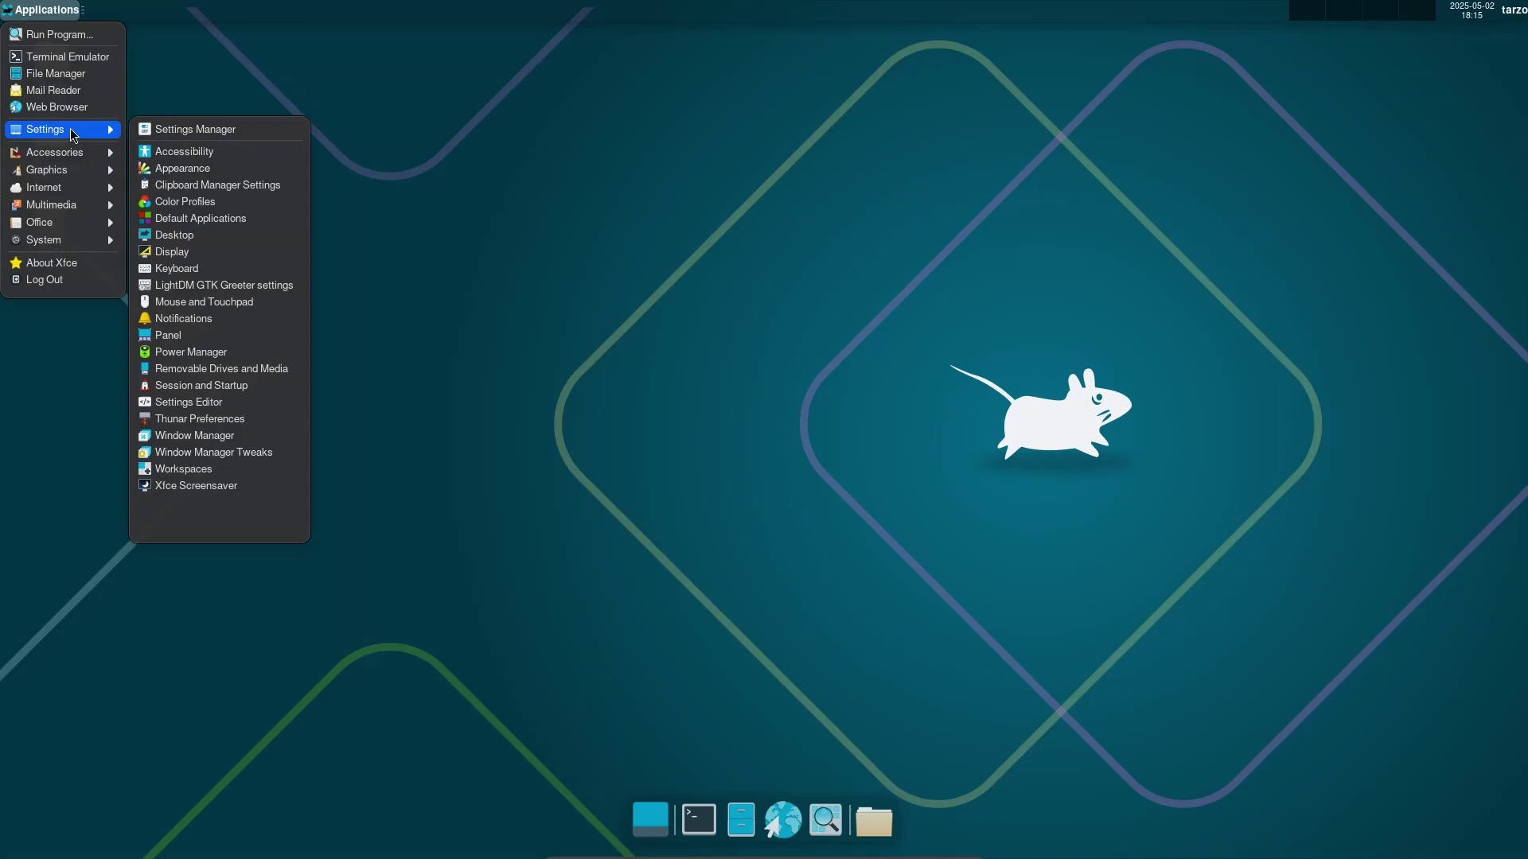
{"action": "left_click", "coordinate": [191, 168]}
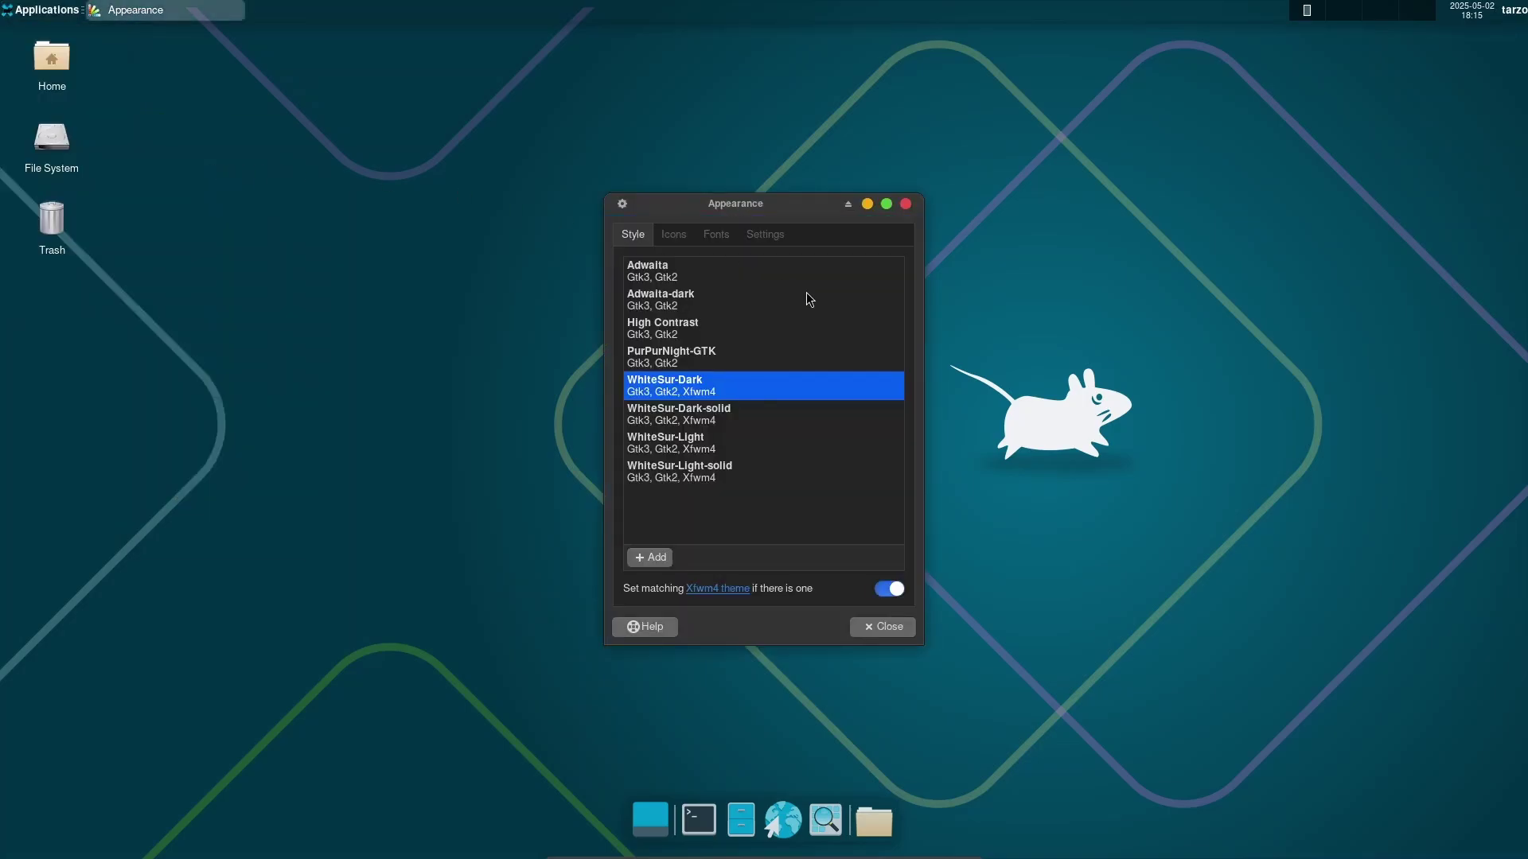
Apply the WhiteSur-Dark-solid style and the WhiteSur-dark icon theme.
{"action": "left_click", "coordinate": [743, 412]}
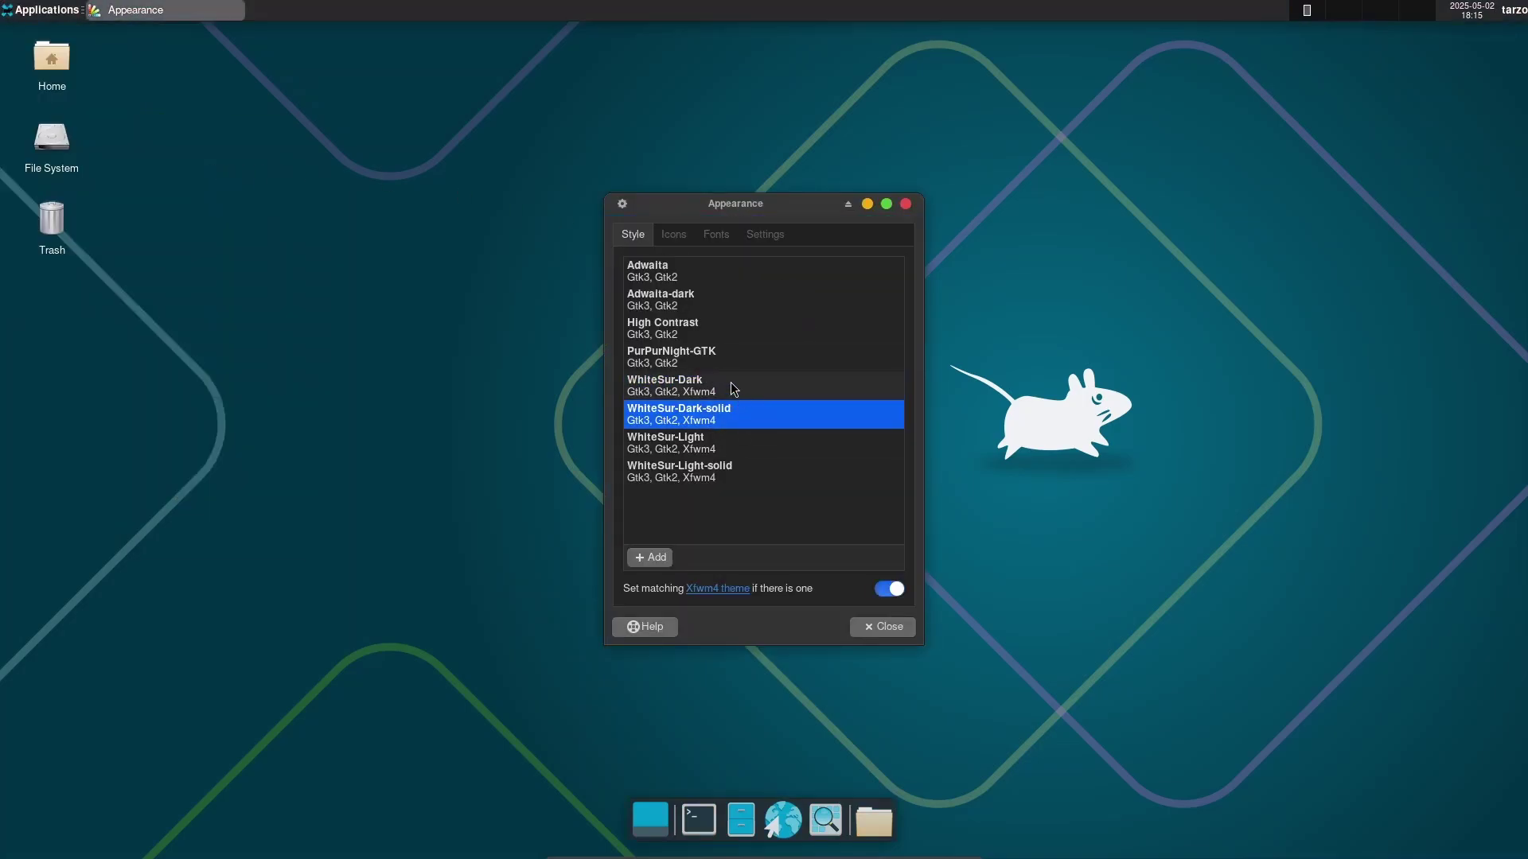
{"action": "left_click", "coordinate": [731, 382]}
{"action": "left_click", "coordinate": [676, 237]}
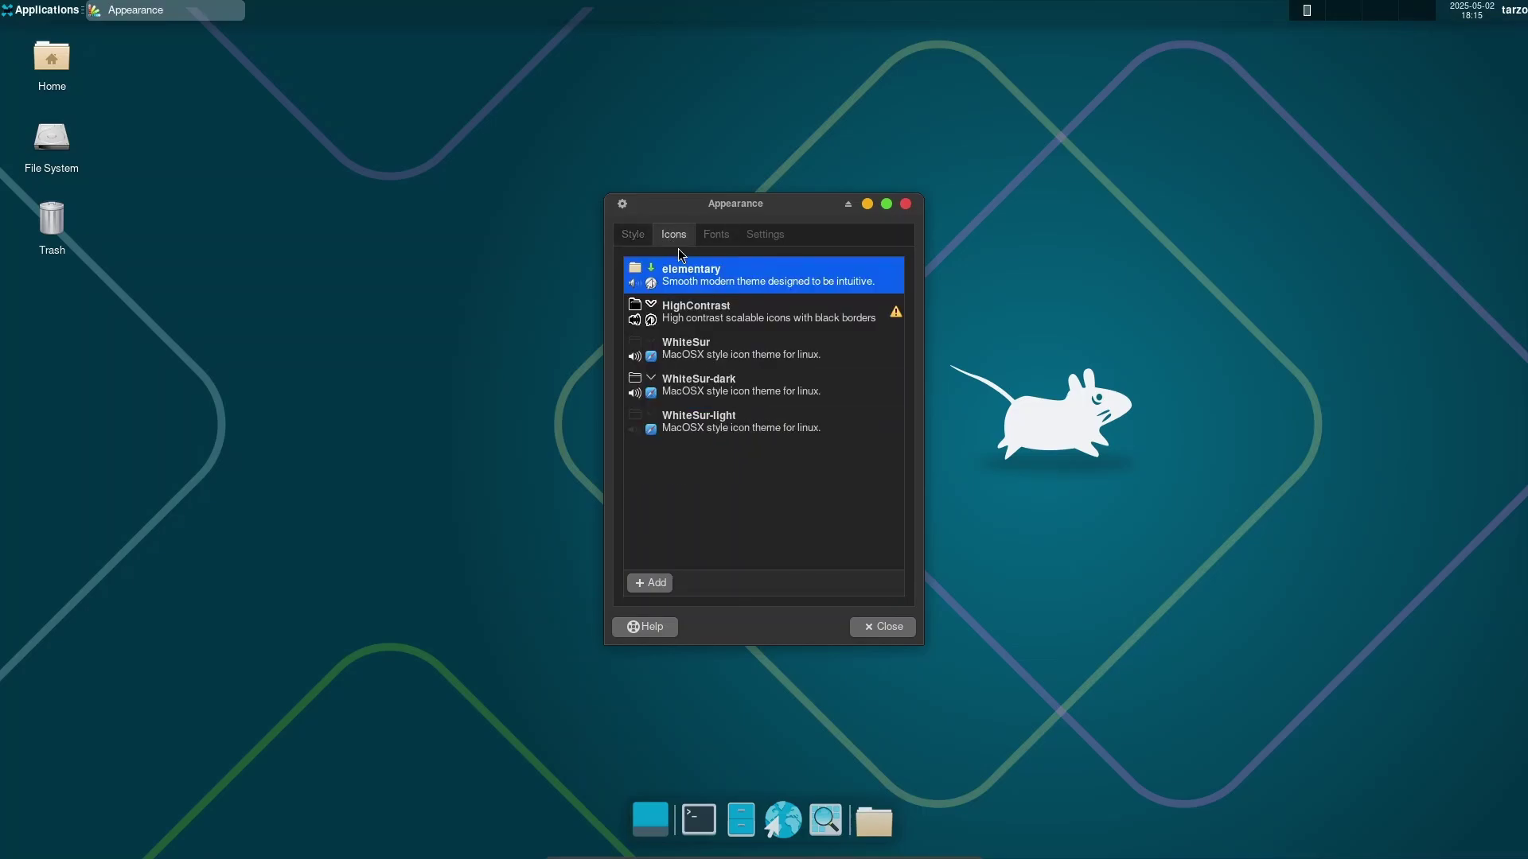
{"action": "left_click", "coordinate": [725, 388]}
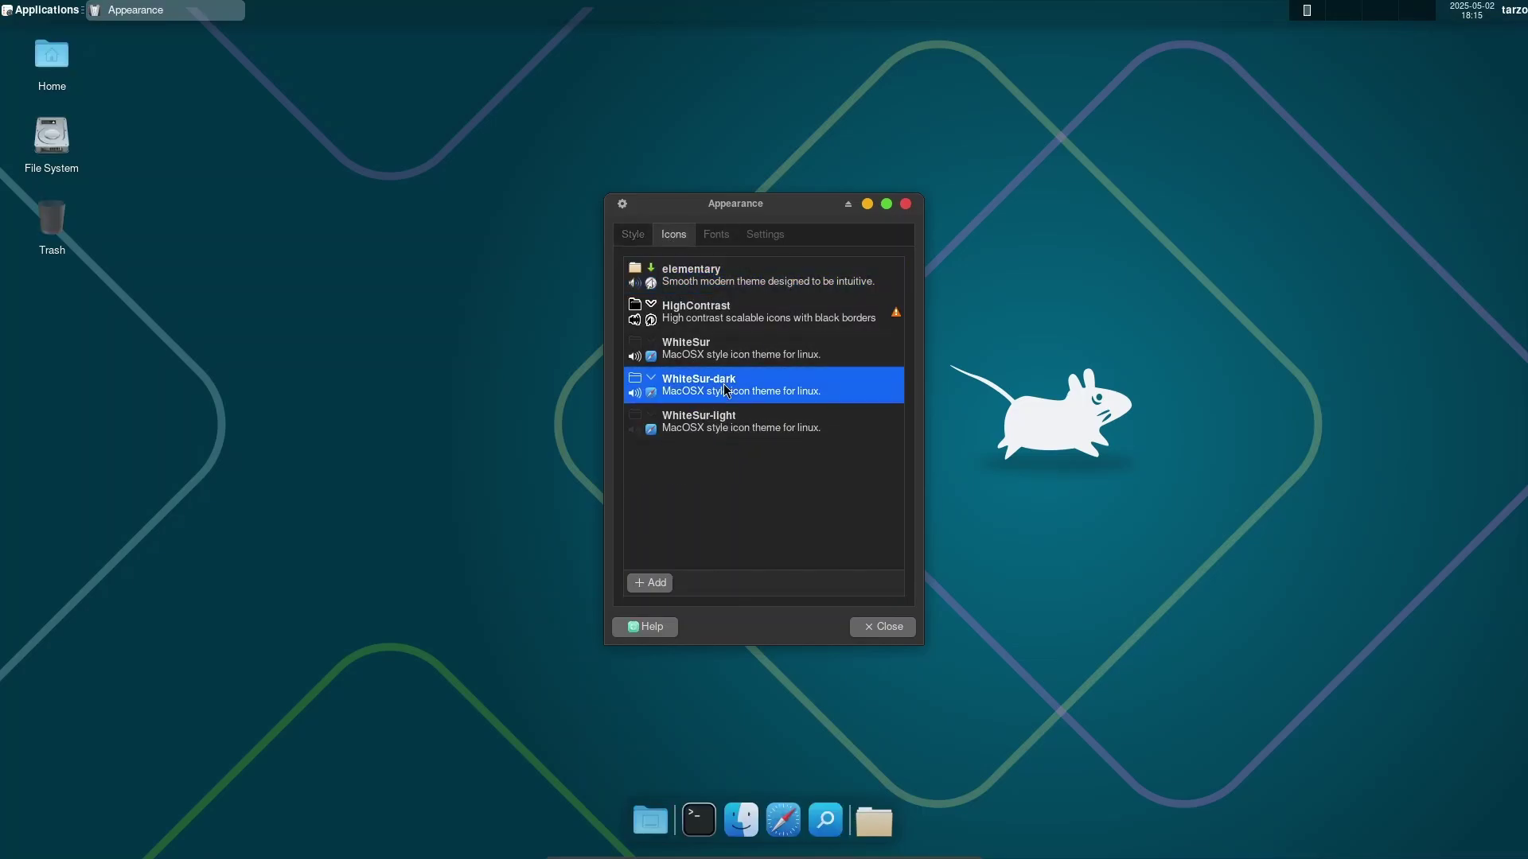
{"action": "left_click", "coordinate": [880, 628]}
{"action": "right_click", "coordinate": [715, 328]}
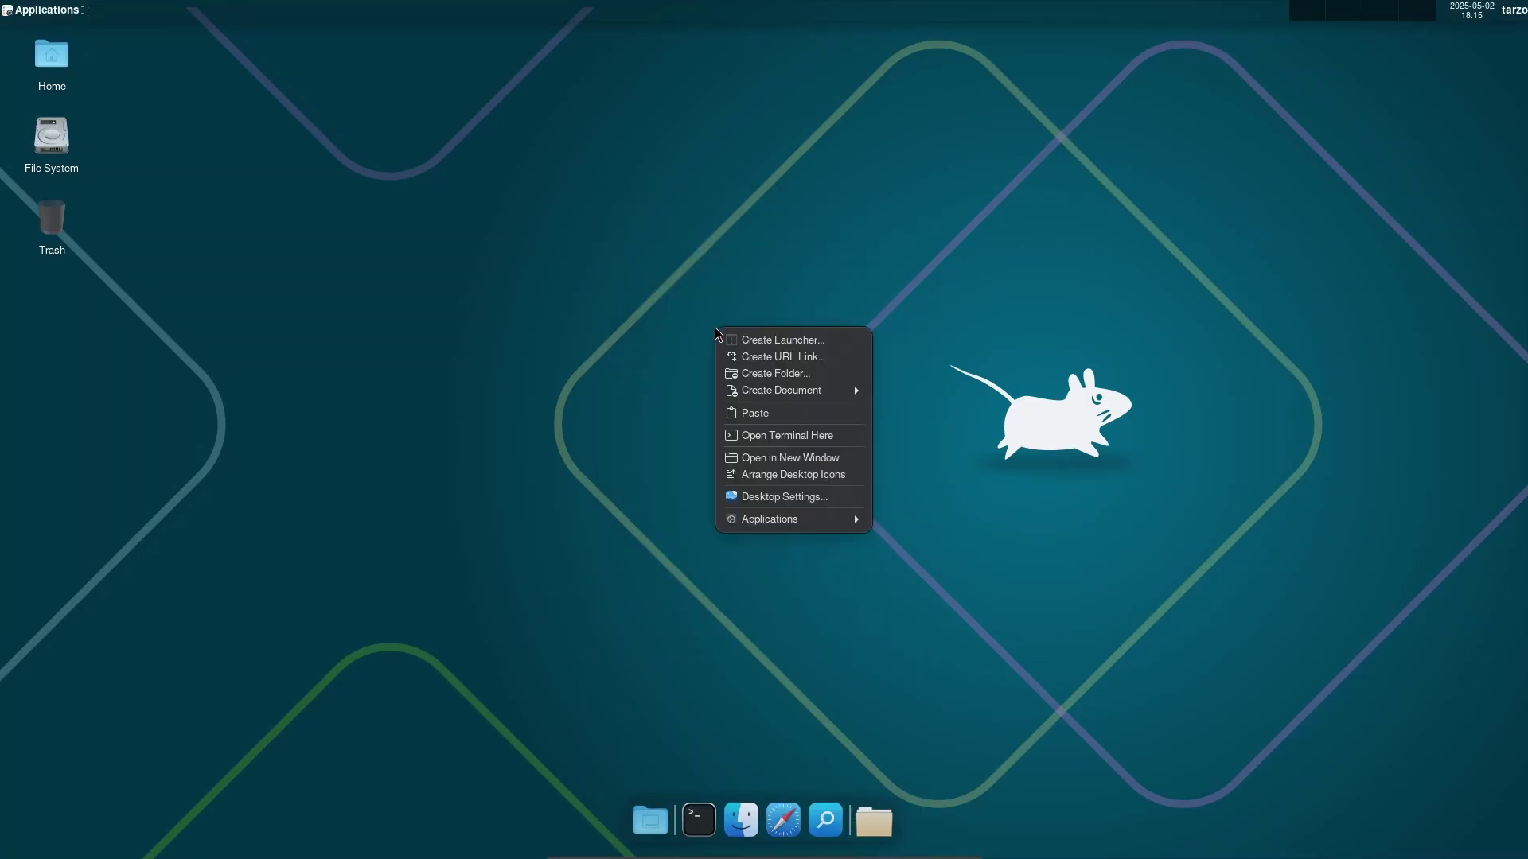
{"action": "left_click", "coordinate": [685, 309]}
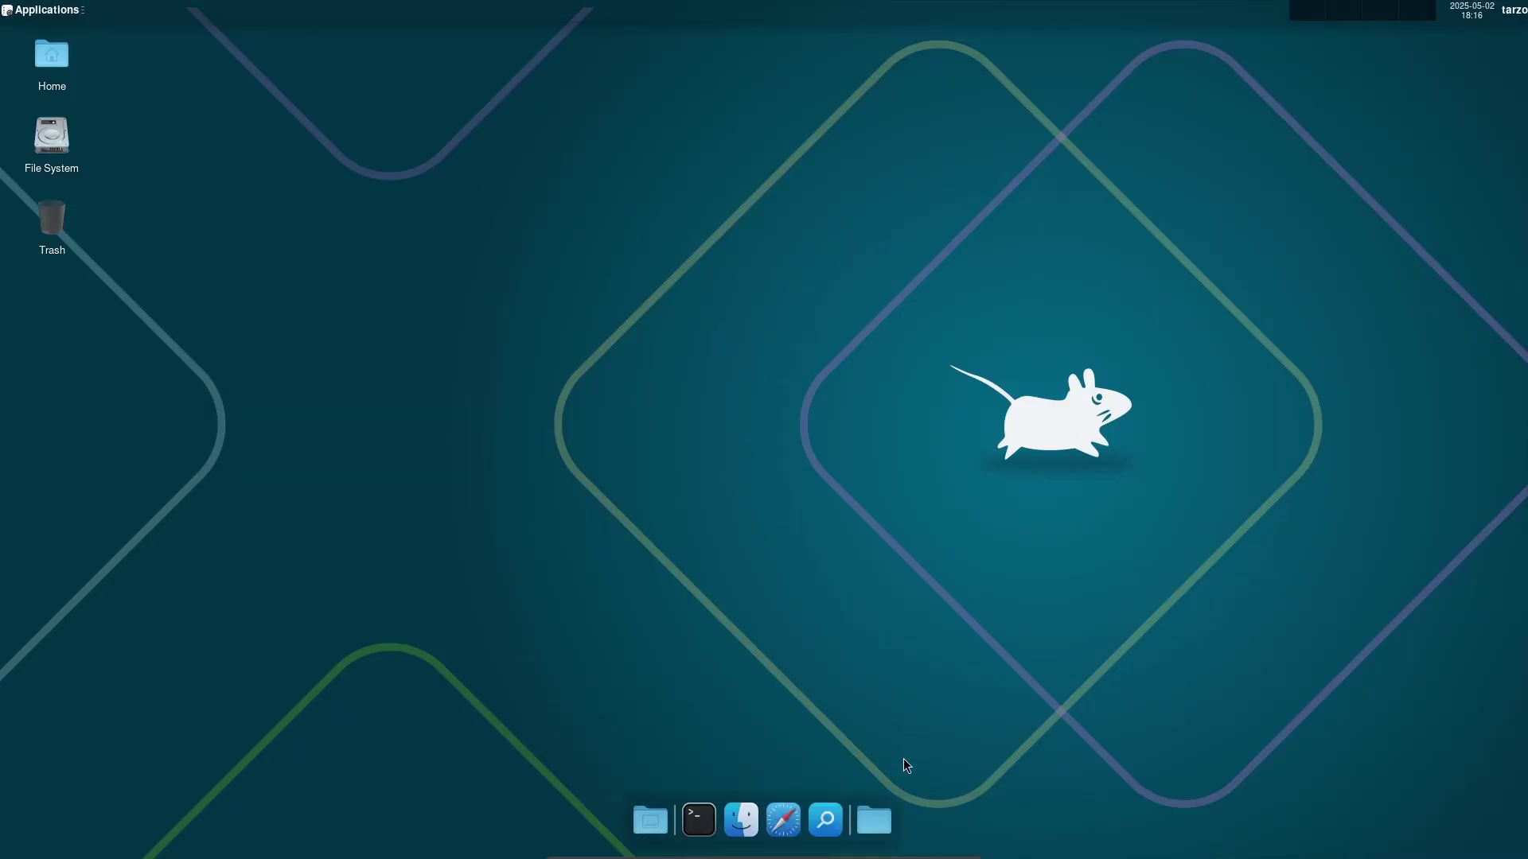
{"action": "left_click", "coordinate": [877, 810]}
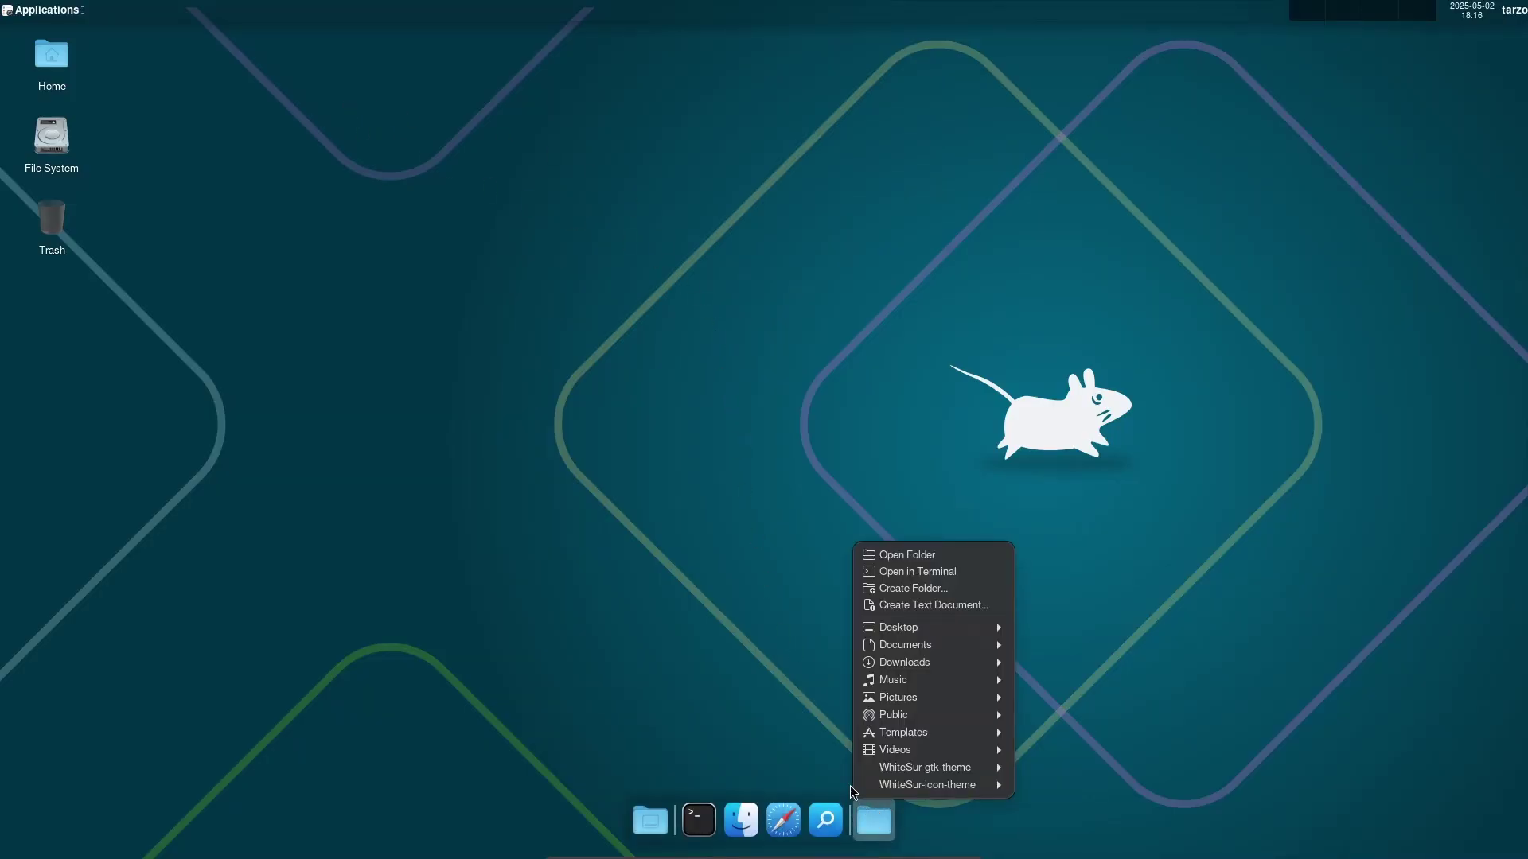
{"action": "left_click", "coordinate": [742, 820]}
{"action": "left_click", "coordinate": [742, 820]}
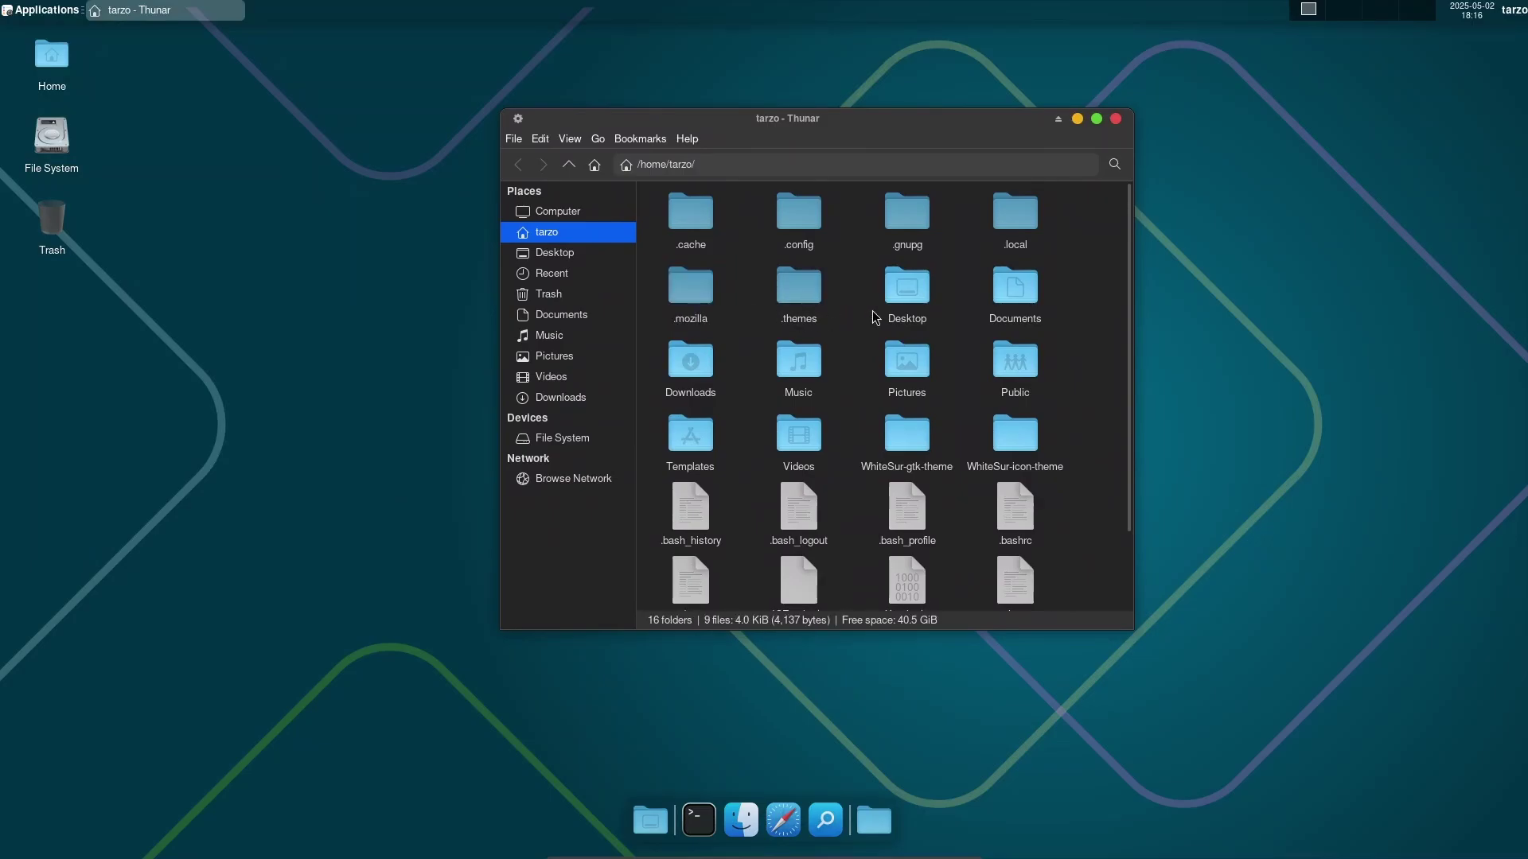
{"action": "left_click", "coordinate": [926, 310]}
{"action": "scroll", "coordinate": [842, 478], "scroll_direction": "down", "scroll_amount": 3}
{"action": "scroll", "coordinate": [851, 434], "scroll_direction": "up", "scroll_amount": 3}
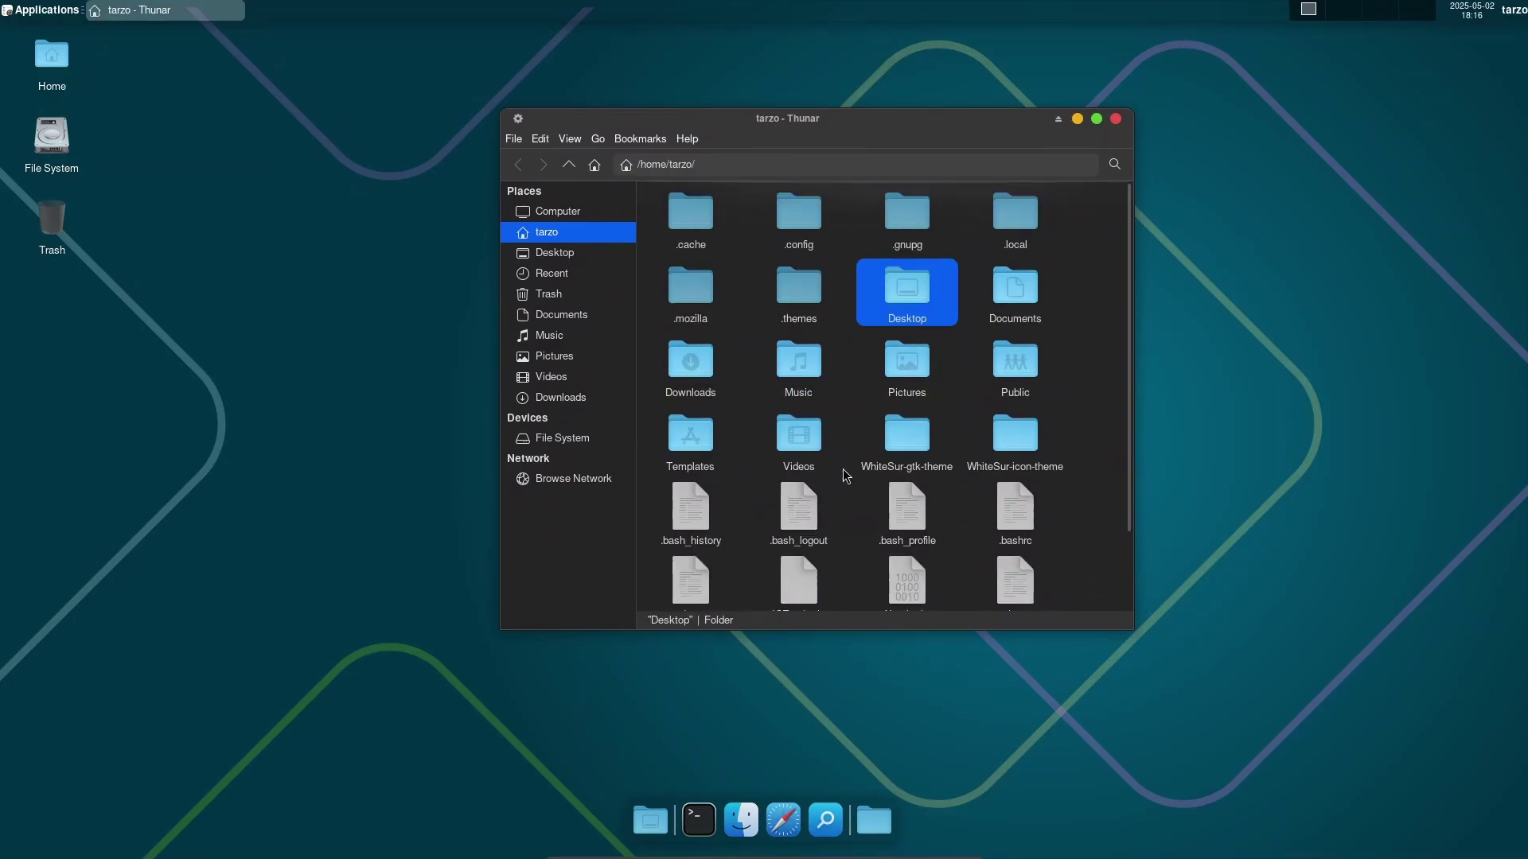
{"action": "left_click", "coordinate": [1117, 118]}
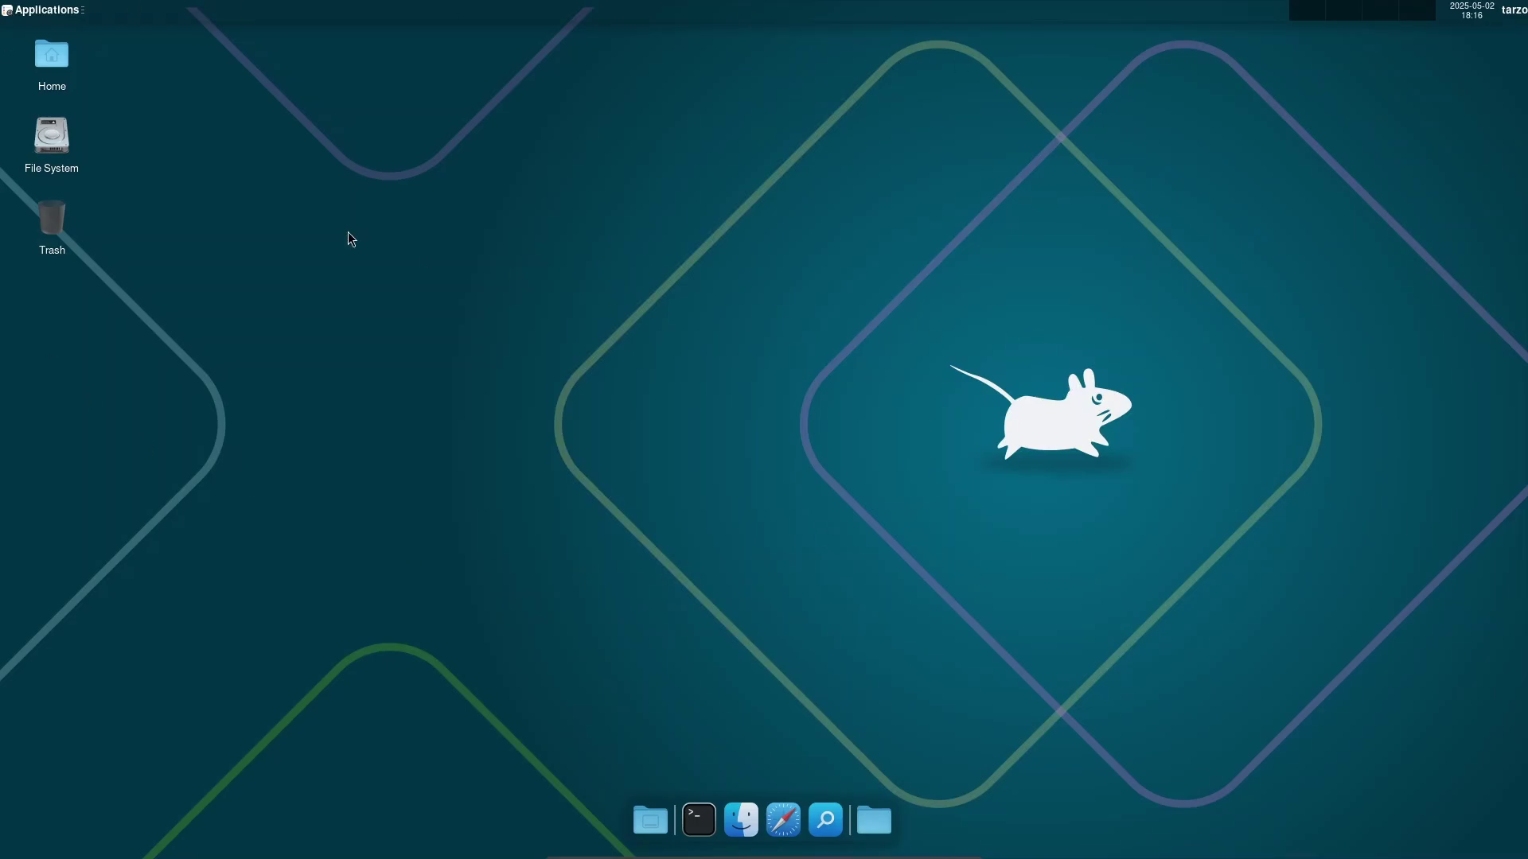
{"action": "left_click", "coordinate": [52, 222]}
{"action": "left_click", "coordinate": [715, 231]}
Open the home folder in Thunar, centre the window, and browse its File menu.
{"action": "left_click", "coordinate": [742, 820]}
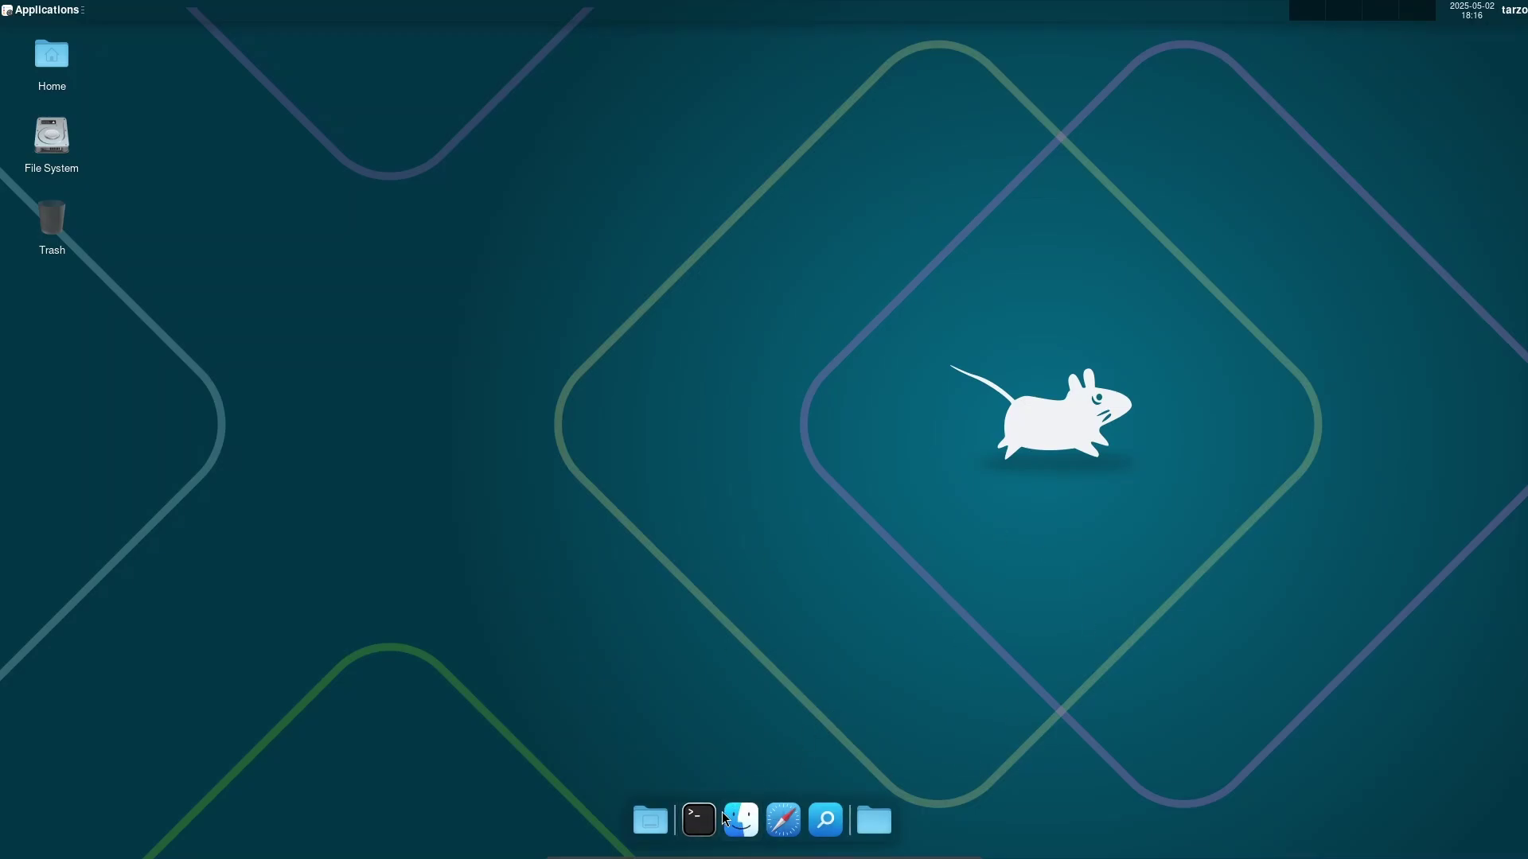
{"action": "left_click_drag", "start_coordinate": [460, 50], "coordinate": [929, 127]}
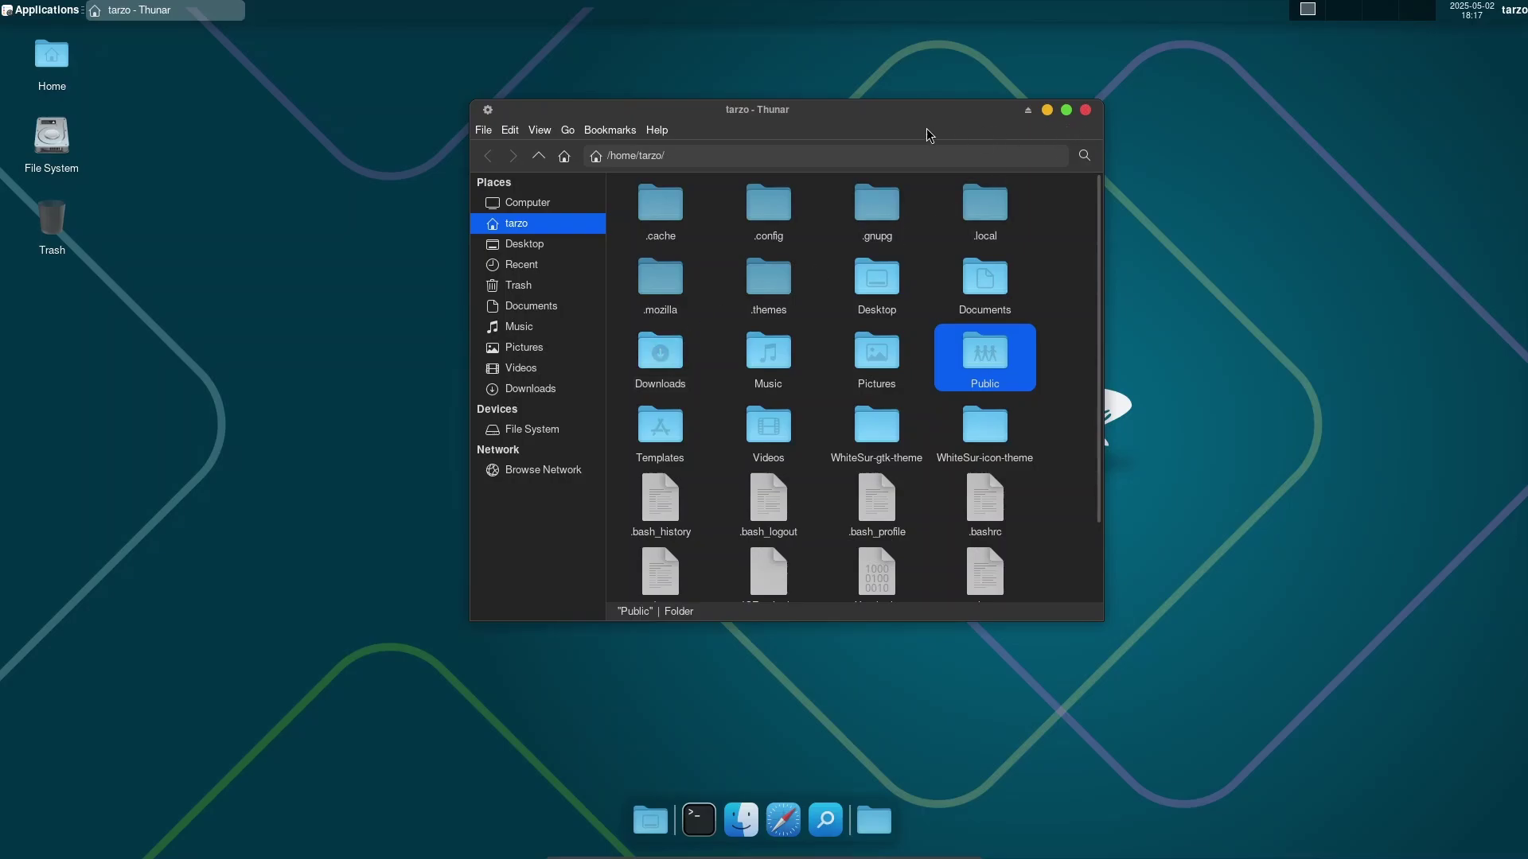
{"action": "left_click", "coordinate": [482, 132]}
{"action": "mouse_move", "coordinate": [513, 134]}
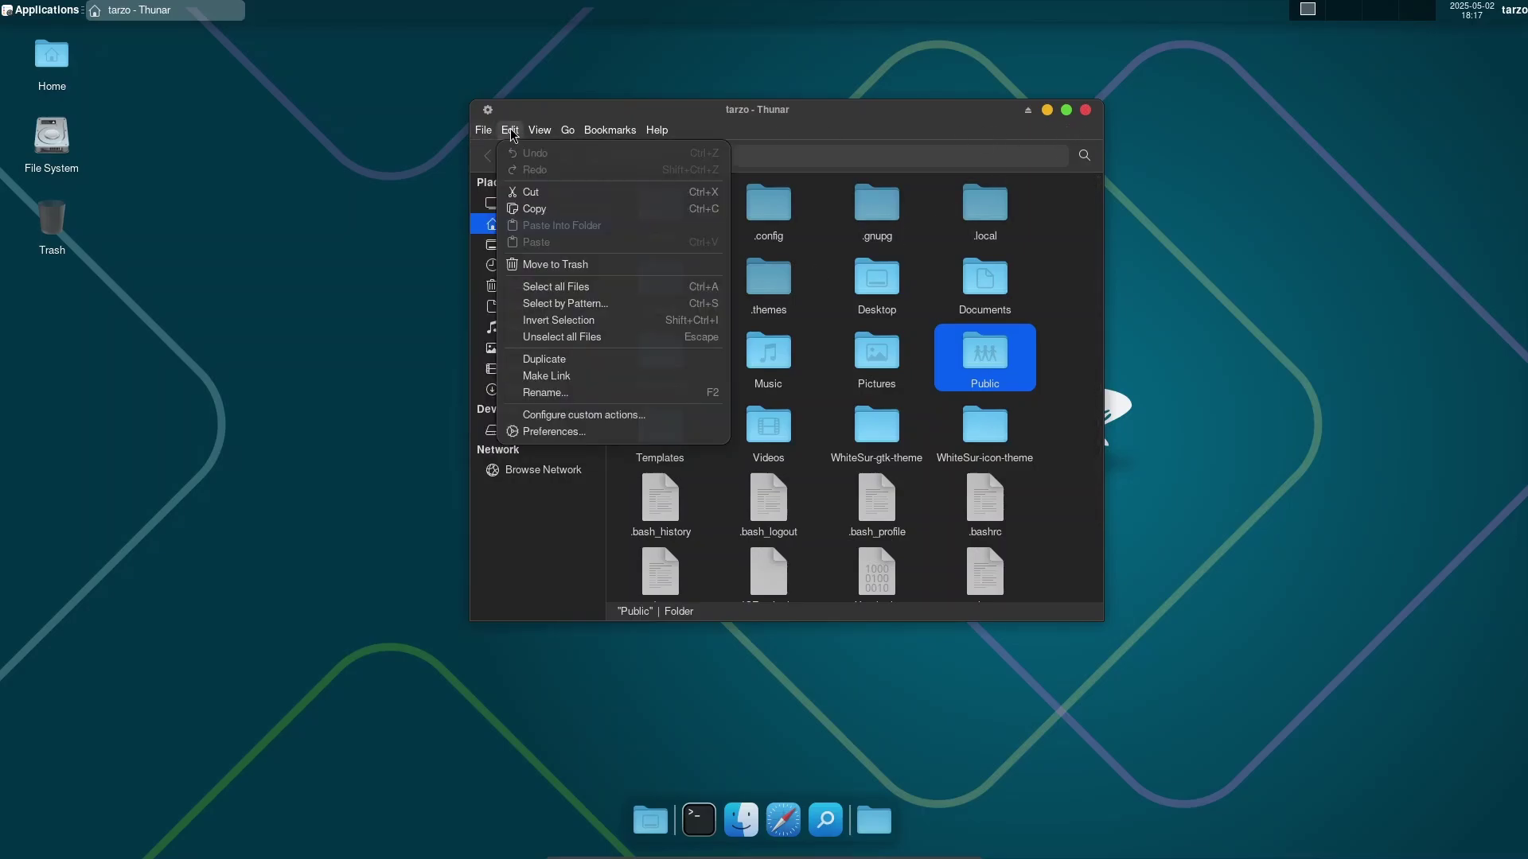